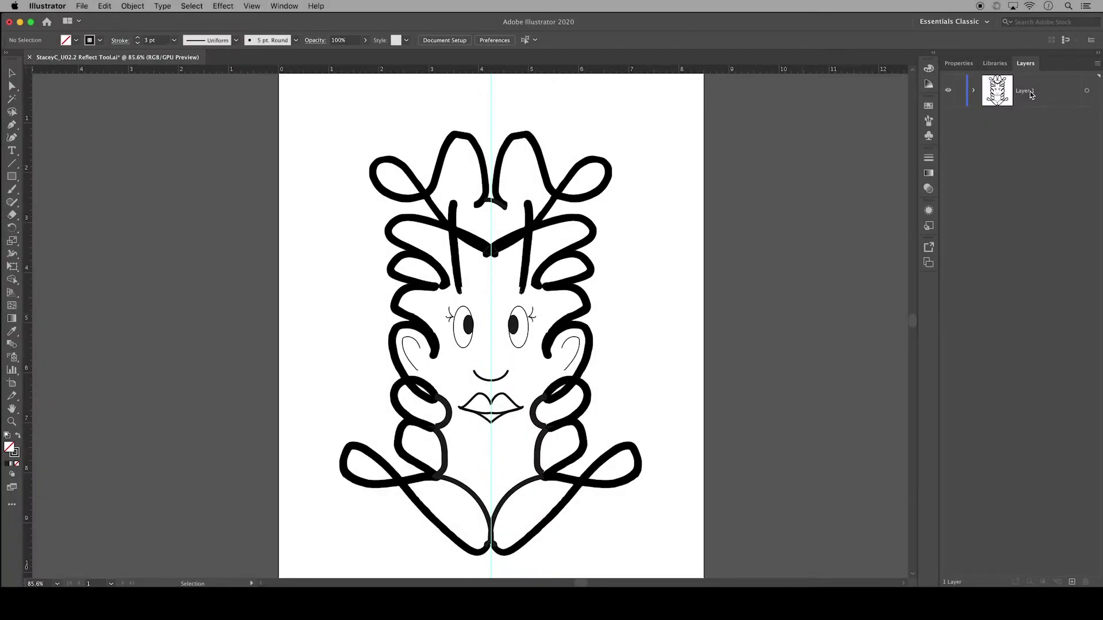
Step: Rename Layer 1 to 'Reflect Tool'
{"action": "double_click", "coordinate": [1026, 91]}
{"action": "type", "text": "R"}
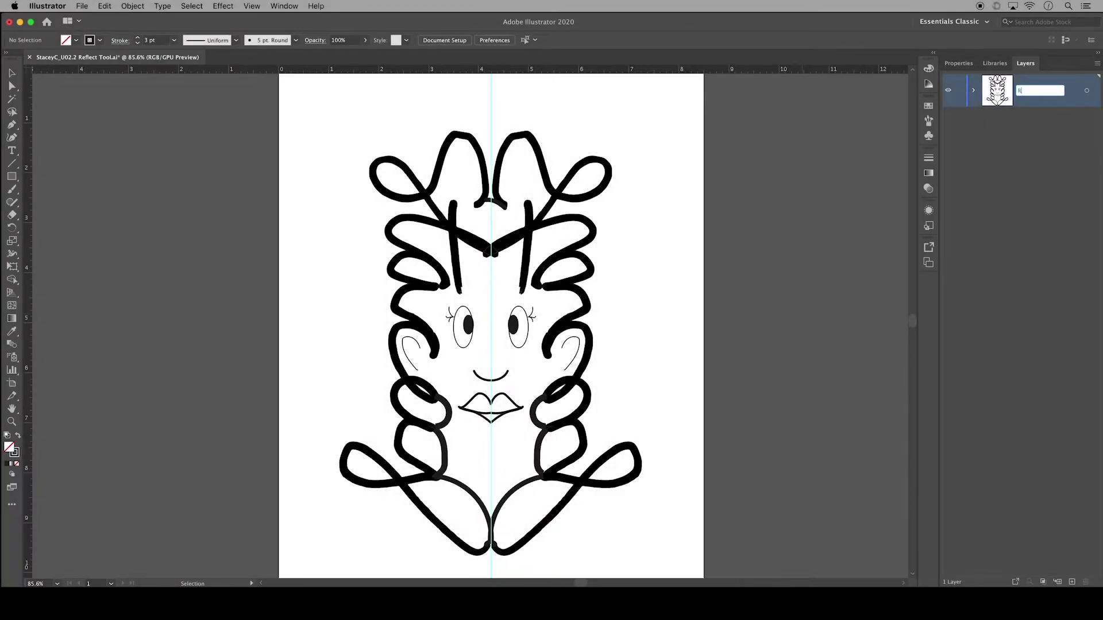
{"action": "type", "text": "eflect Tool"}
{"action": "left_click", "coordinate": [1029, 149]}
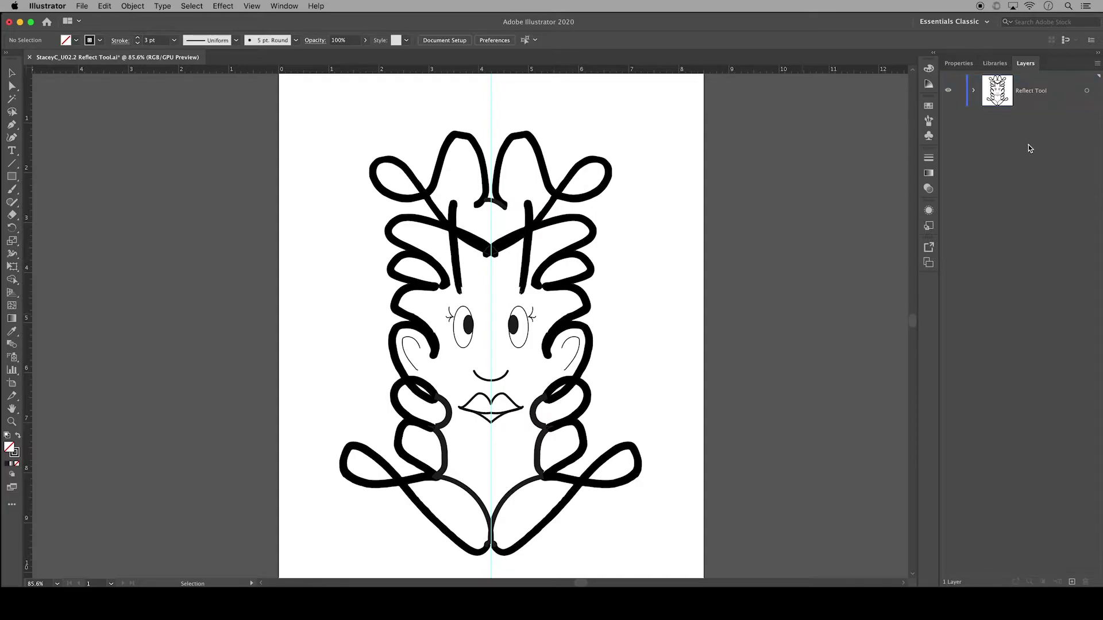
Step: Add a new layer above it and name it 'Stroke Panel'
{"action": "left_click", "coordinate": [1071, 582]}
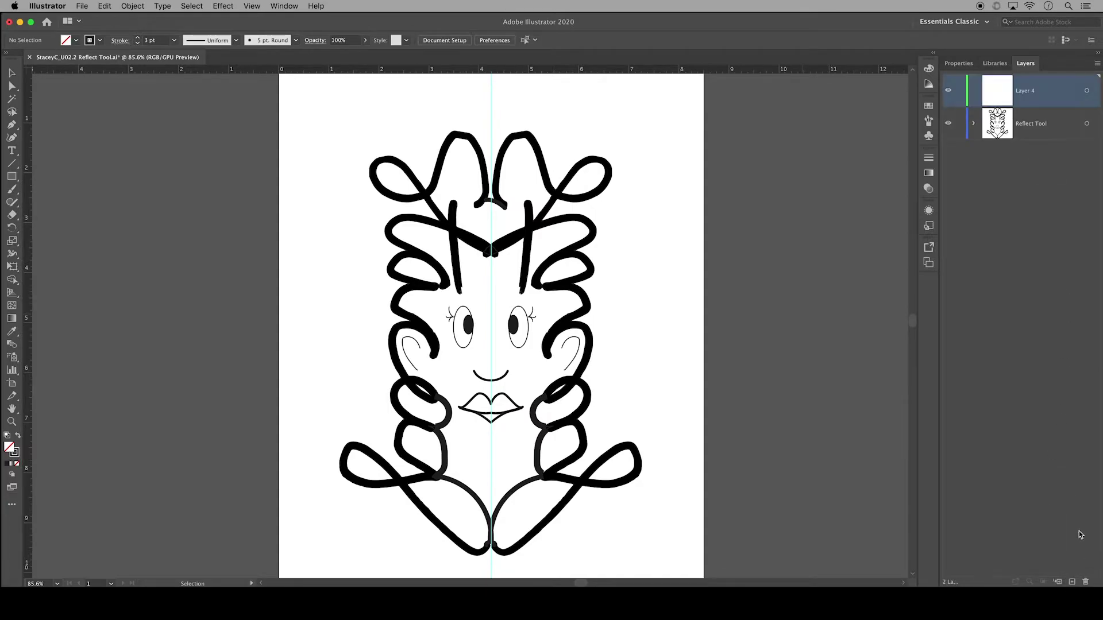
{"action": "double_click", "coordinate": [1029, 92]}
{"action": "type", "text": "Stroke Panel"}
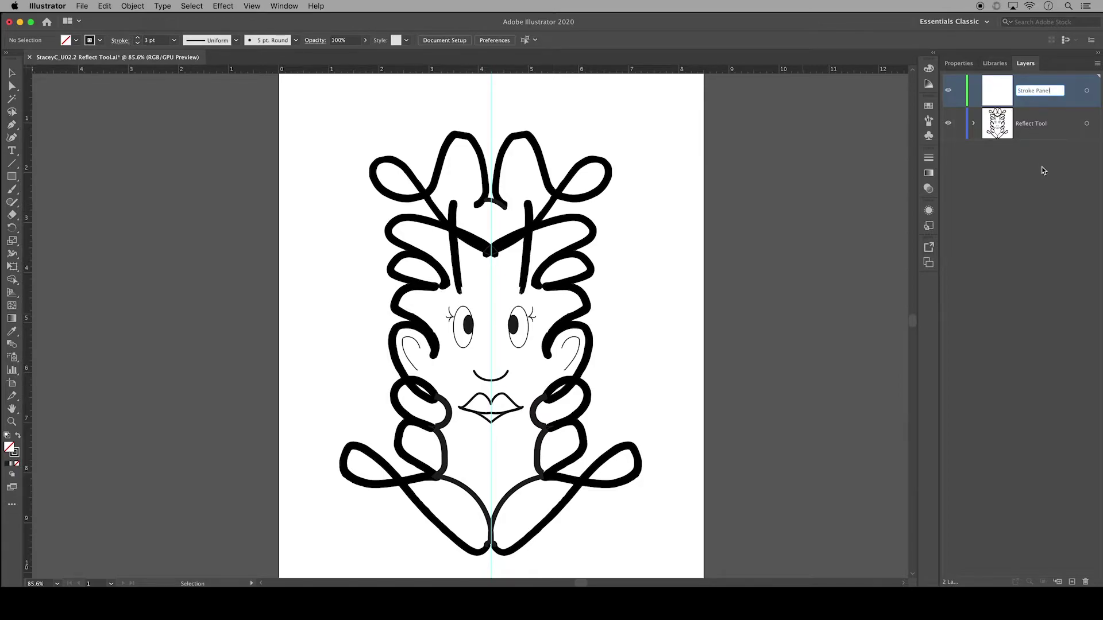
{"action": "left_click", "coordinate": [1044, 169]}
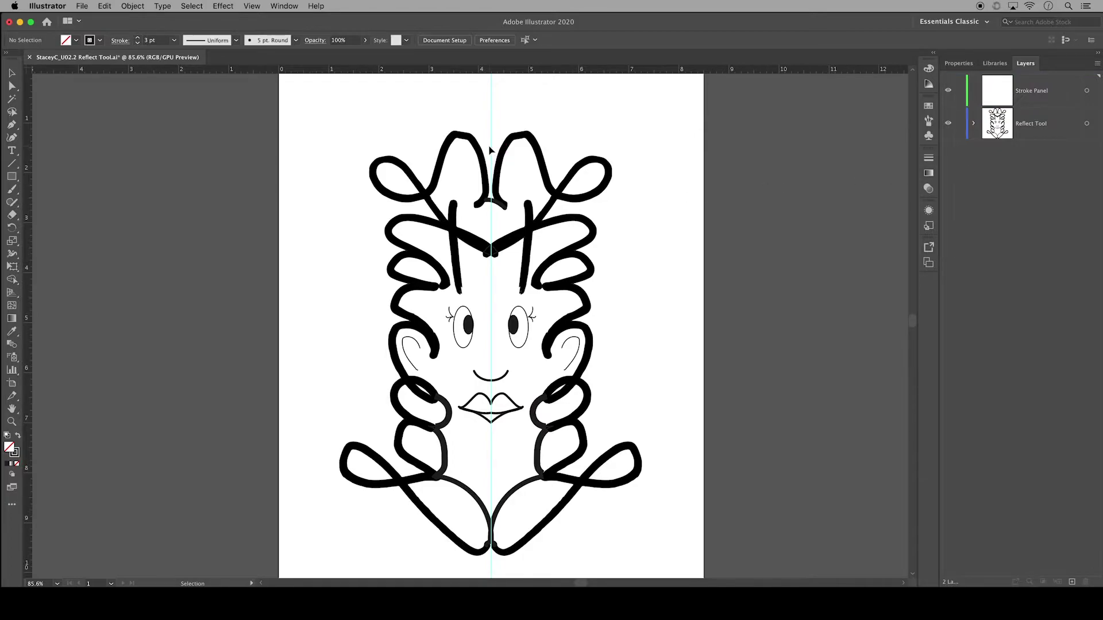
Step: Shift the vertical guide left and move the eyes, eyelashes, mouth and lips onto Stroke Panel
{"action": "left_click_drag", "start_coordinate": [493, 152], "coordinate": [259, 169]}
{"action": "left_click_drag", "start_coordinate": [443, 300], "coordinate": [539, 444]}
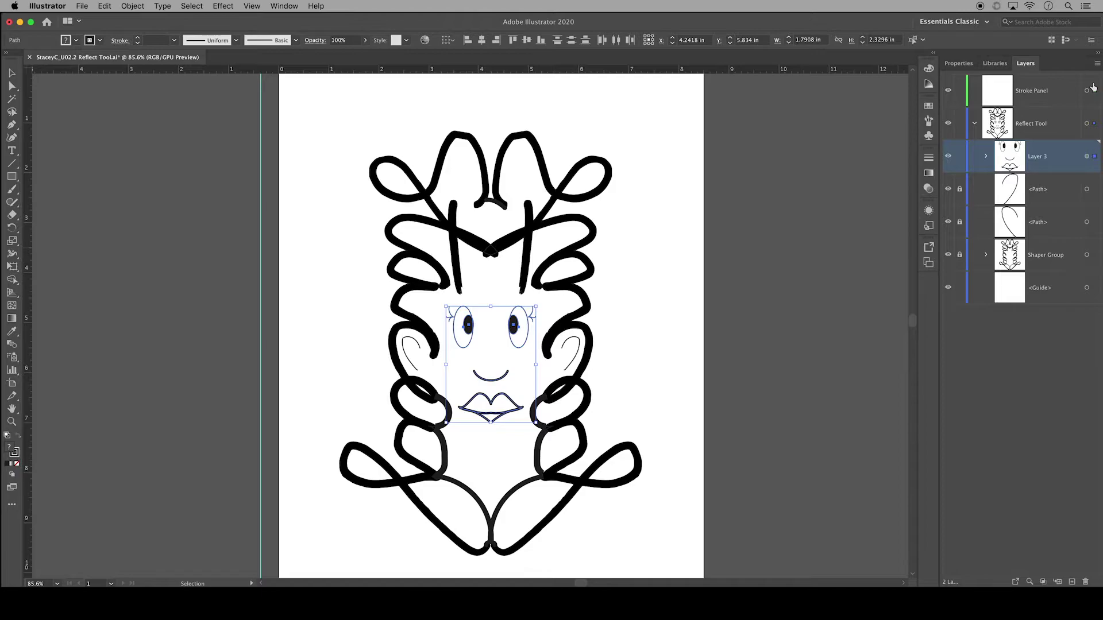
{"action": "left_click_drag", "start_coordinate": [1093, 87], "coordinate": [1094, 90]}
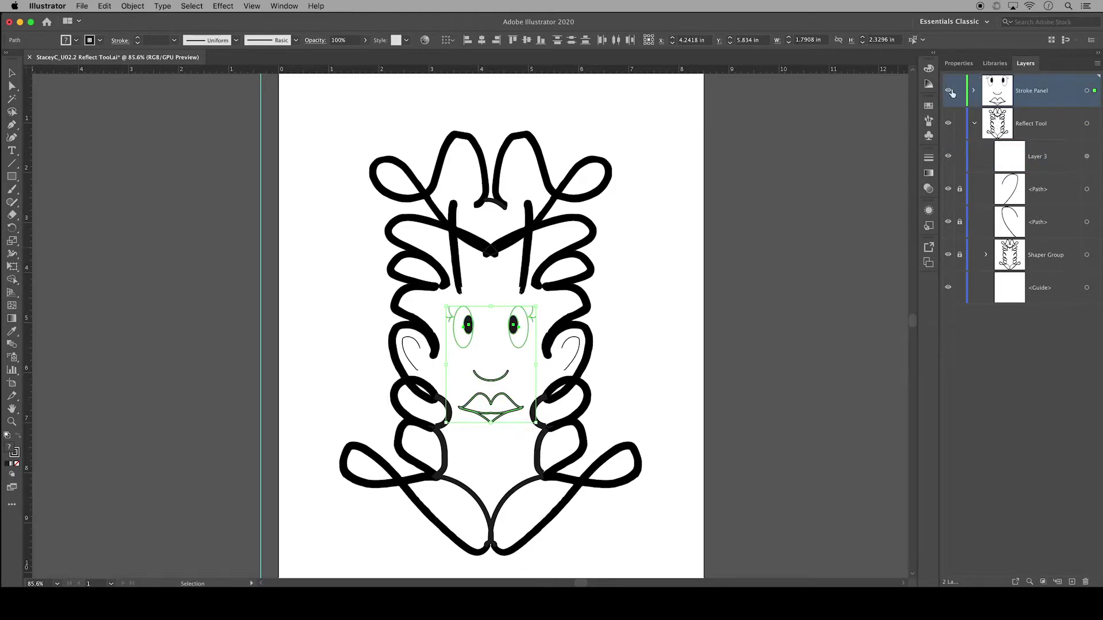
{"action": "left_click", "coordinate": [949, 92]}
{"action": "left_click", "coordinate": [950, 92]}
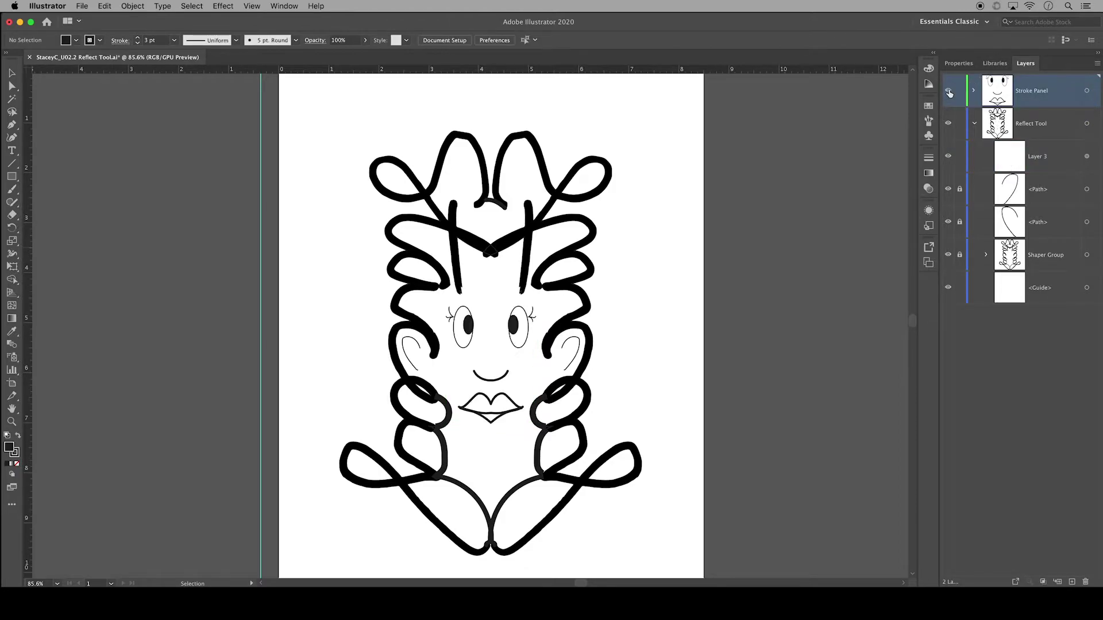
{"action": "left_click", "coordinate": [975, 124]}
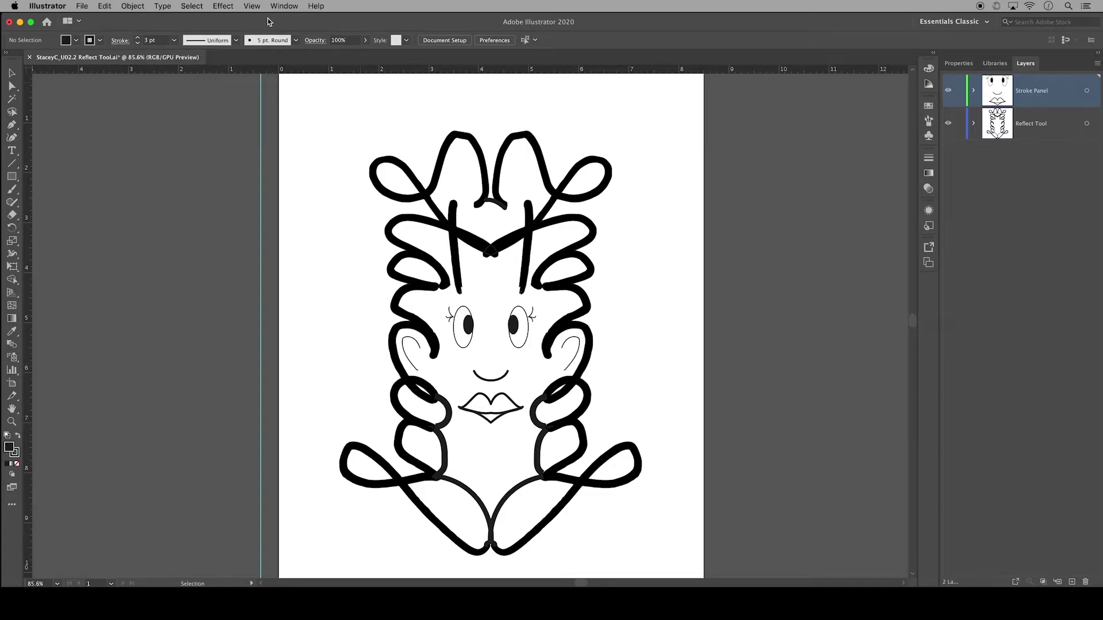
Step: Show the Stroke panel's full options and dock it beside Properties, Libraries and Layers
{"action": "left_click", "coordinate": [284, 6]}
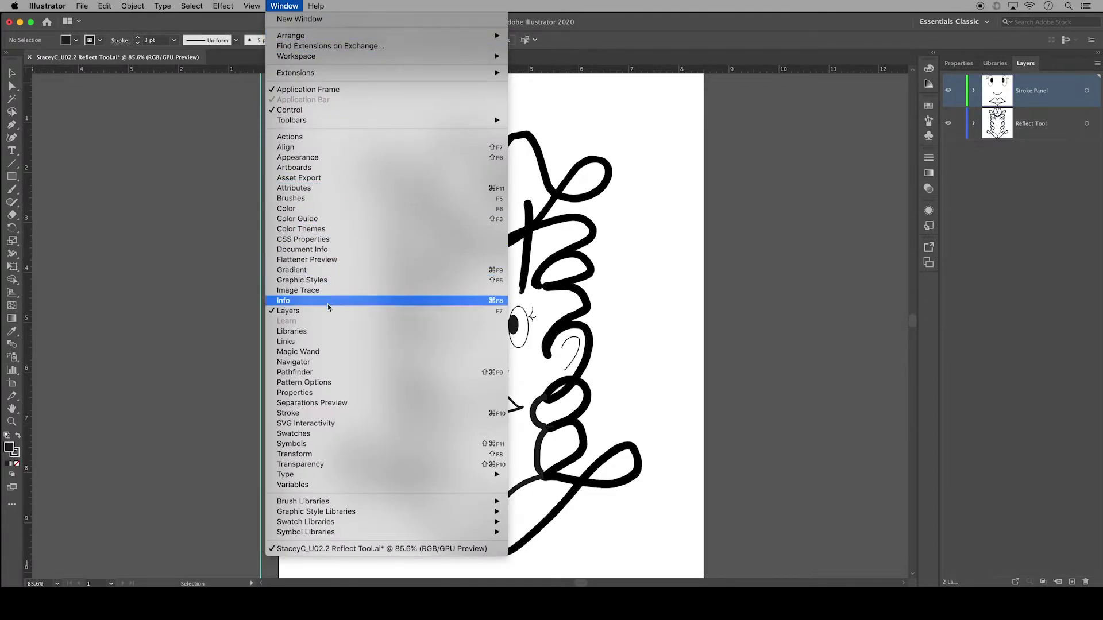
{"action": "left_click", "coordinate": [317, 413]}
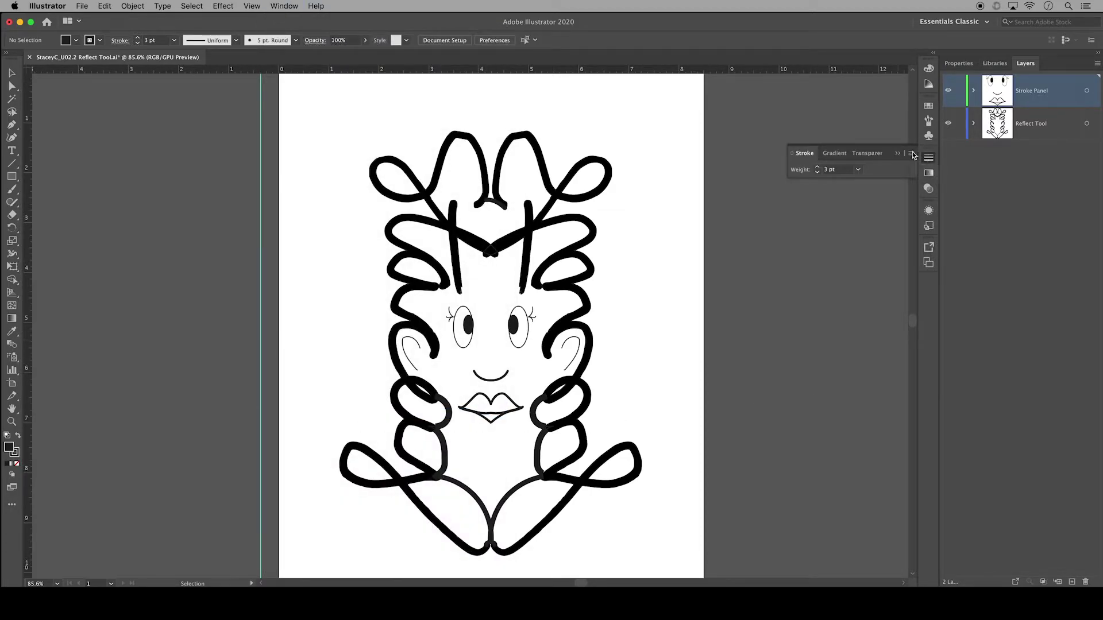
{"action": "left_click", "coordinate": [793, 155]}
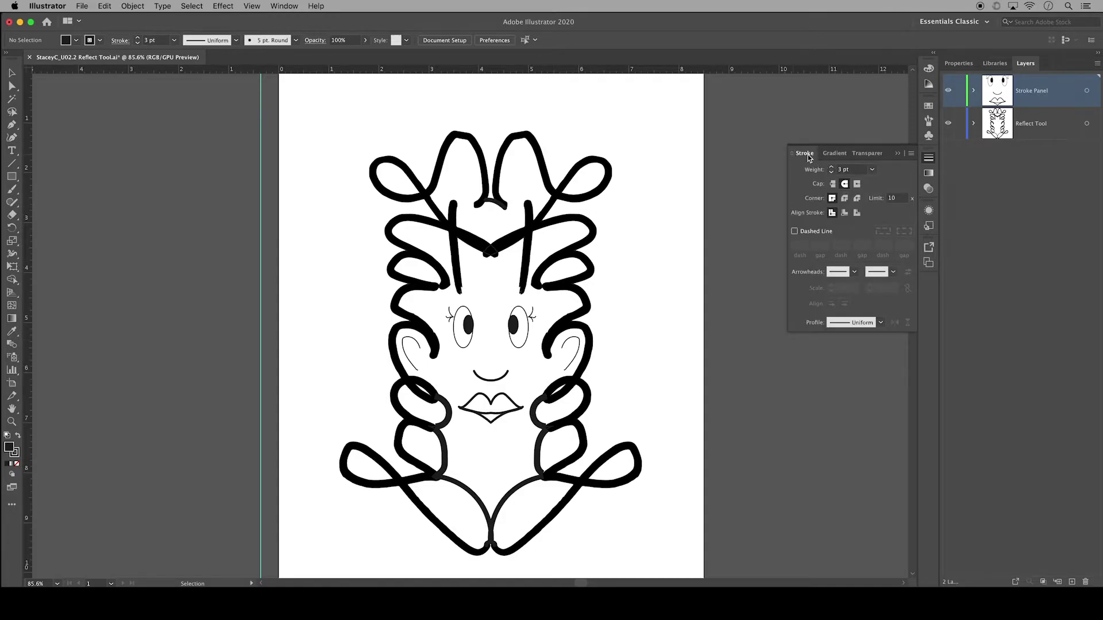
{"action": "mouse_move", "coordinate": [808, 154]}
{"action": "left_mouse_down"}
{"action": "mouse_move", "coordinate": [919, 173]}
{"action": "mouse_move", "coordinate": [991, 155]}
{"action": "mouse_move", "coordinate": [1056, 69]}
{"action": "left_mouse_up"}
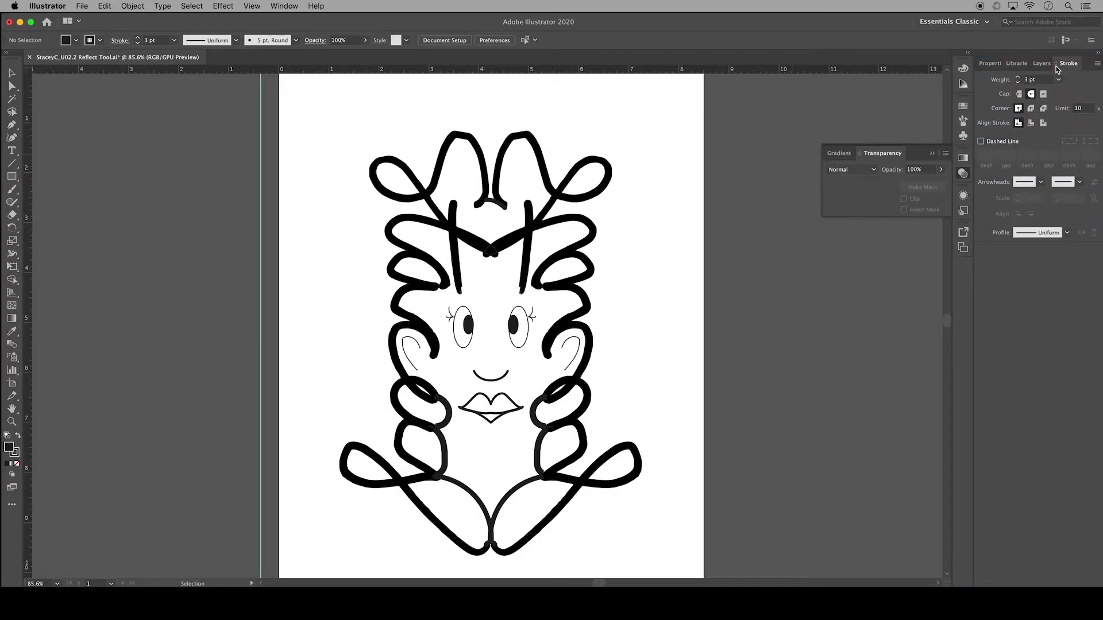
{"action": "left_click", "coordinate": [932, 154]}
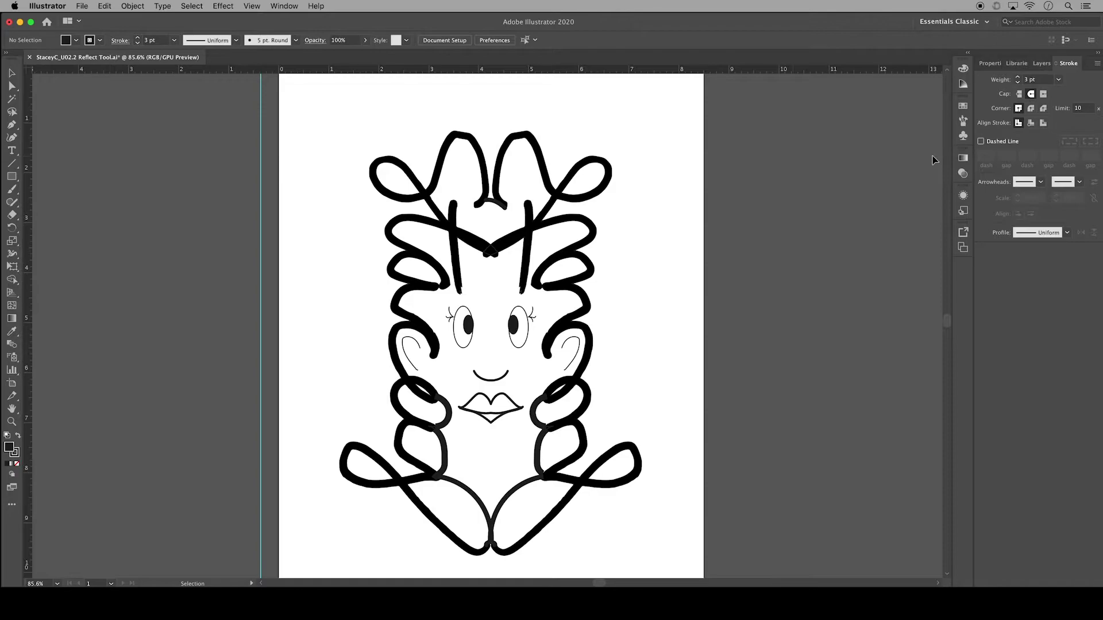
{"action": "key", "text": "a"}
{"action": "left_click", "coordinate": [458, 338]}
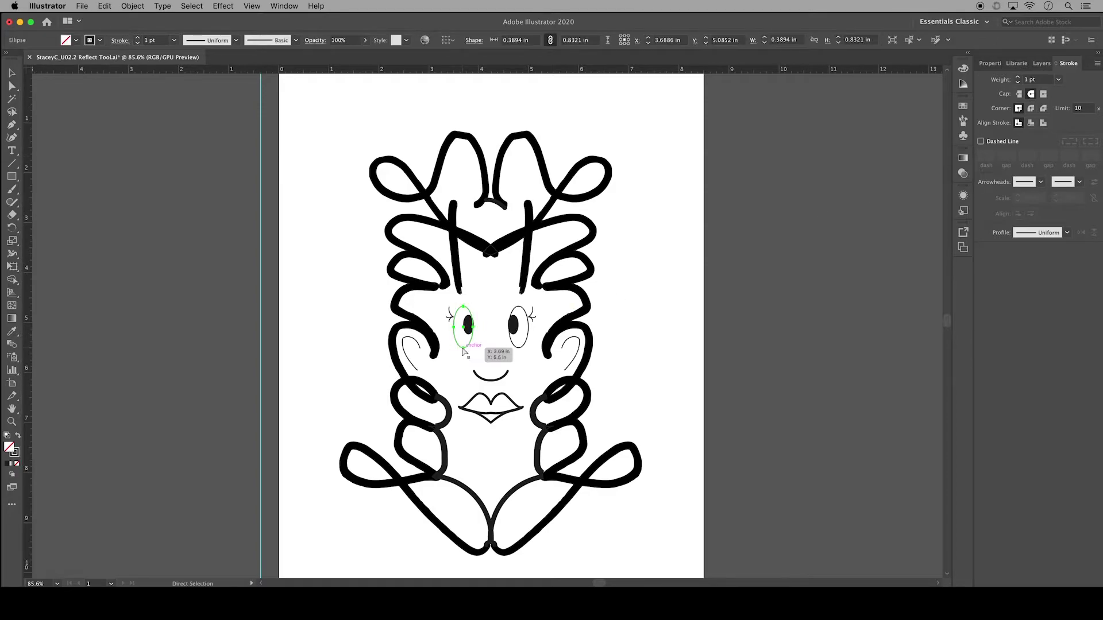
{"action": "key", "text": "super+equal"}
{"action": "key", "text": "super+equal"}
{"action": "key", "text": "super+equal"}
{"action": "key", "text": "super+equal"}
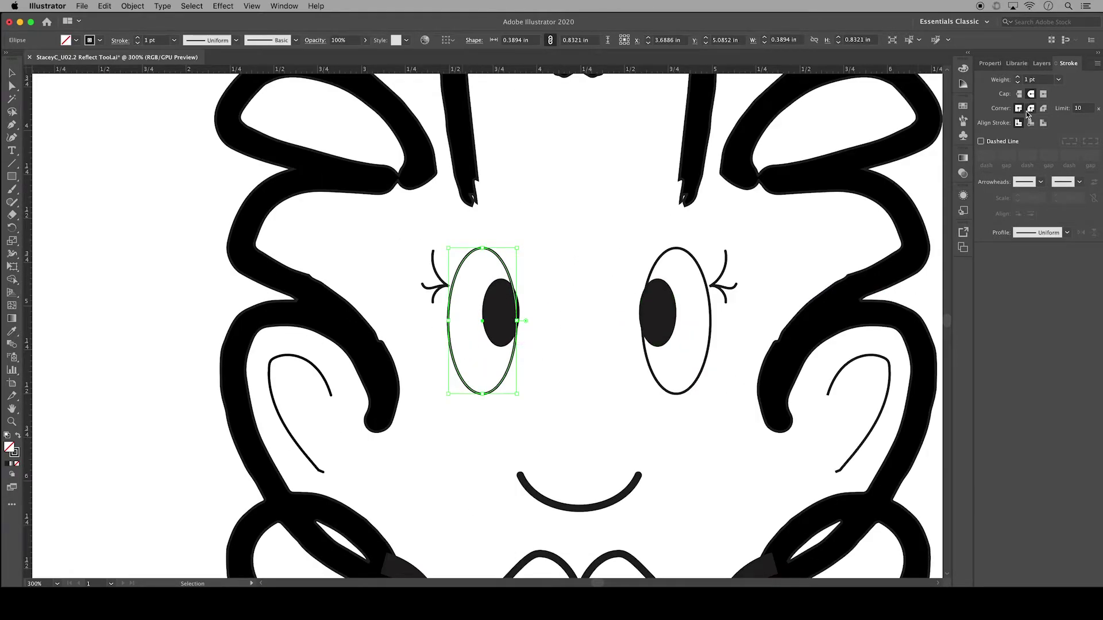
{"action": "key", "text": "v"}
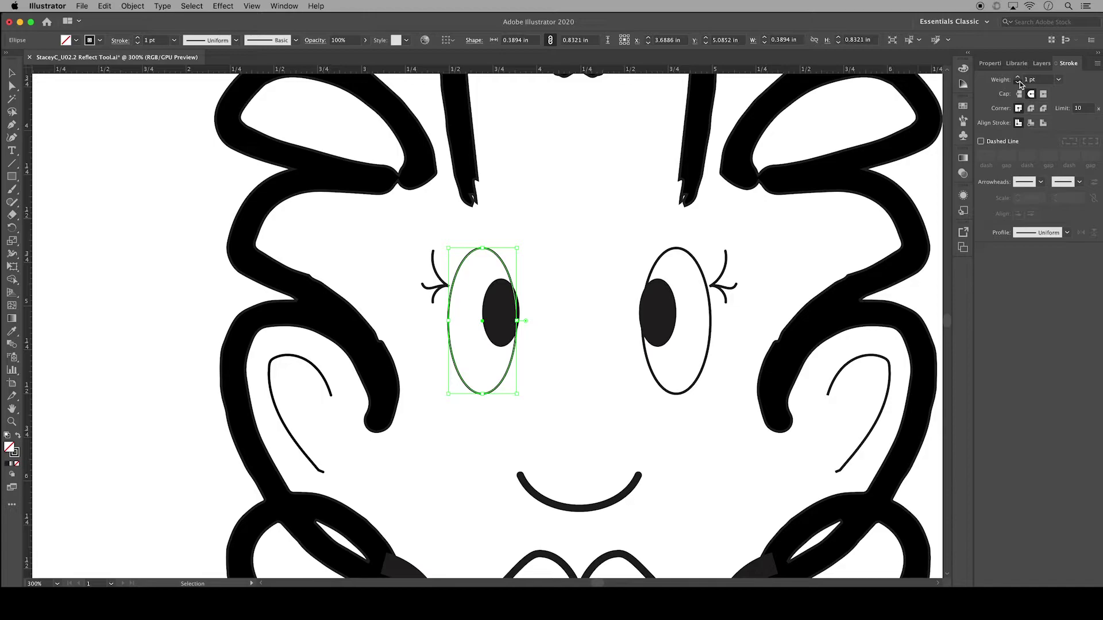
{"action": "left_click", "coordinate": [1019, 84]}
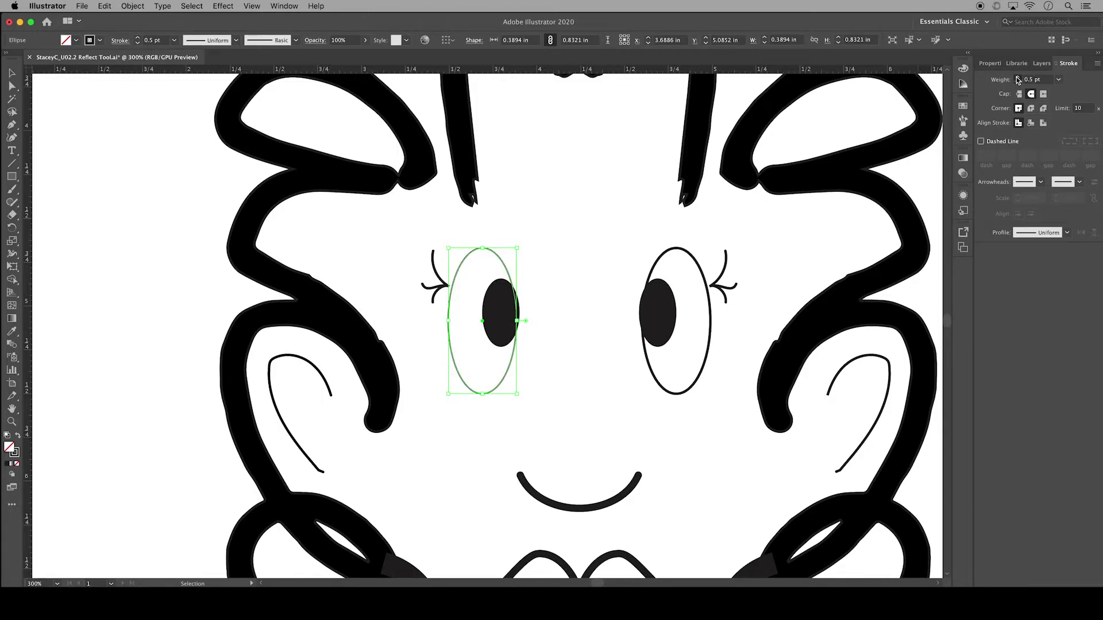
{"action": "left_click", "coordinate": [1018, 78]}
{"action": "left_click", "coordinate": [1017, 77]}
{"action": "left_click", "coordinate": [1017, 78]}
{"action": "left_click", "coordinate": [1017, 77]}
{"action": "left_click", "coordinate": [1018, 78]}
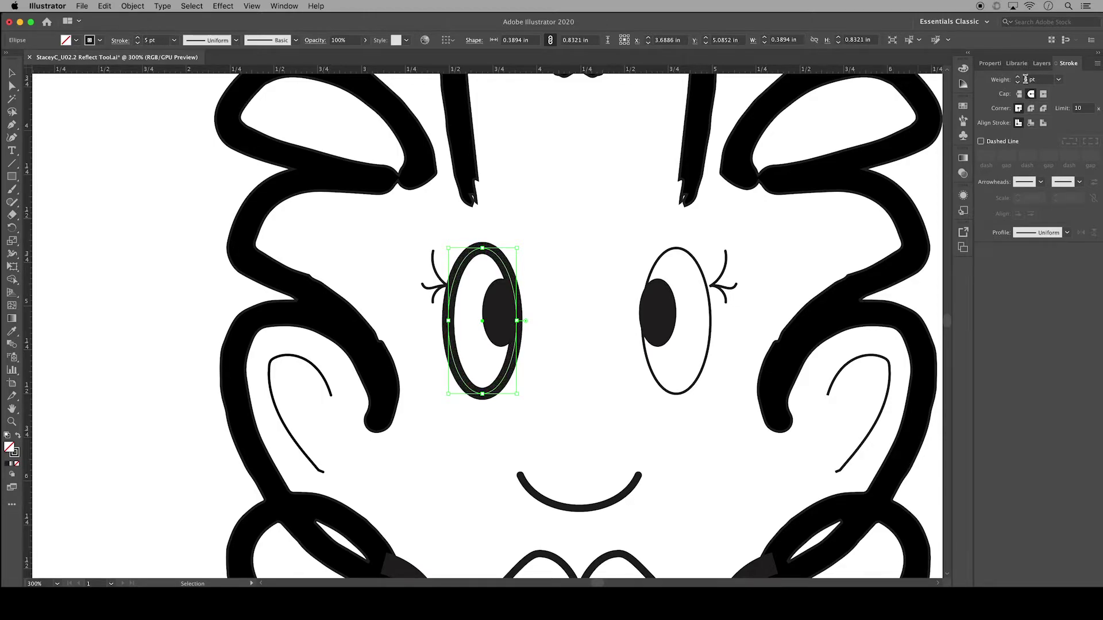
{"action": "left_click", "coordinate": [1058, 80]}
{"action": "left_click", "coordinate": [1045, 79]}
{"action": "type", "text": "0.0001"}
{"action": "key", "text": "Return"}
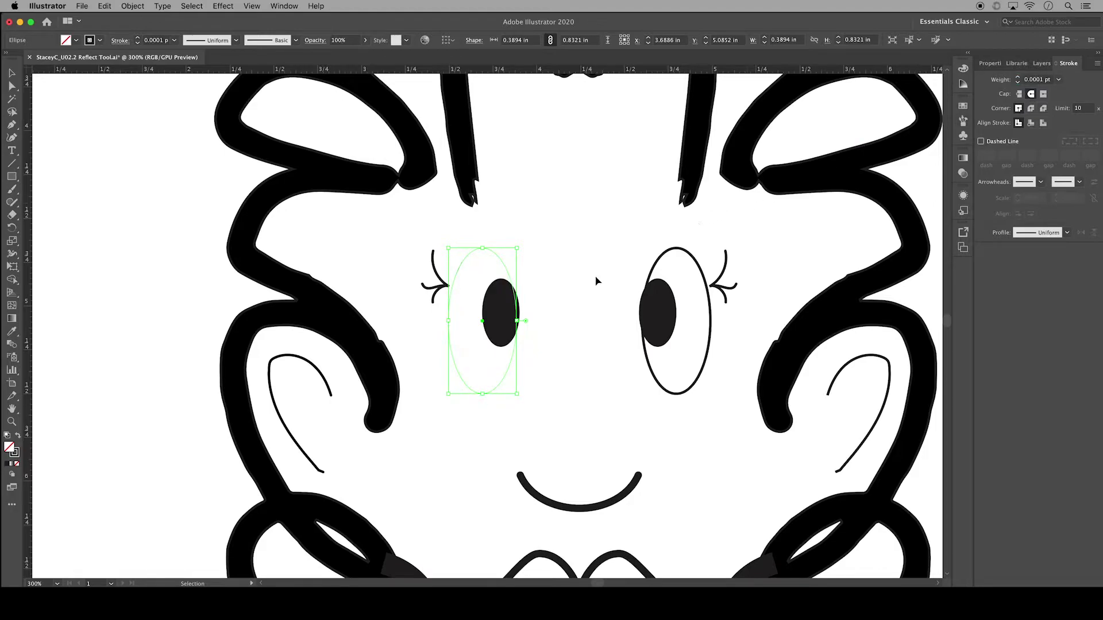
{"action": "left_click", "coordinate": [595, 283]}
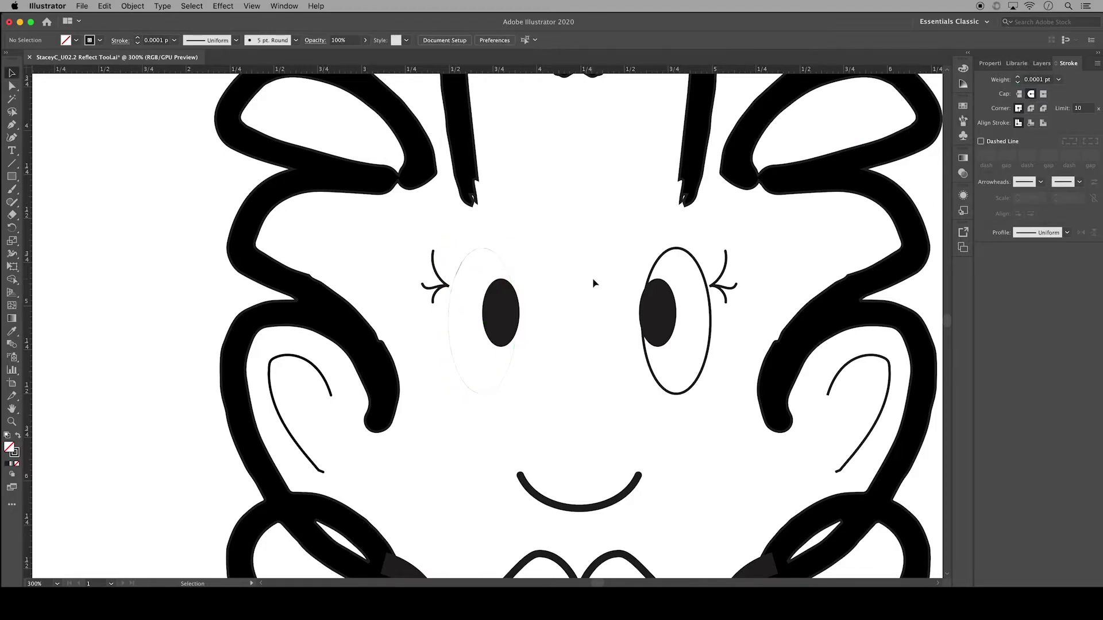
{"action": "left_click", "coordinate": [506, 275]}
{"action": "double_click", "coordinate": [1034, 79]}
{"action": "type", "text": "1000"}
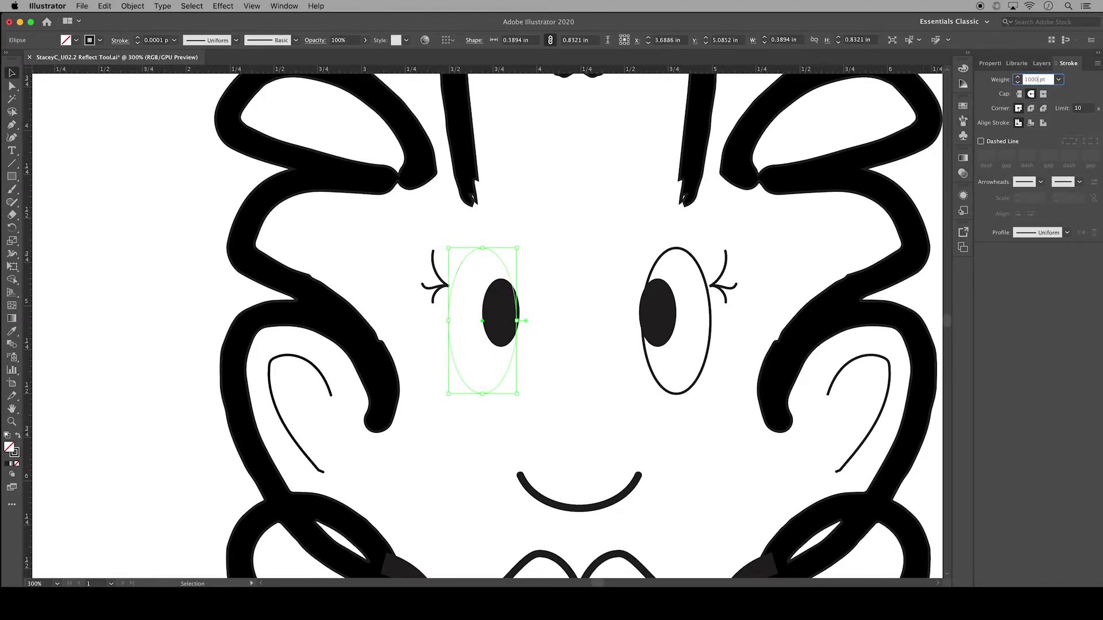
{"action": "key", "text": "Return"}
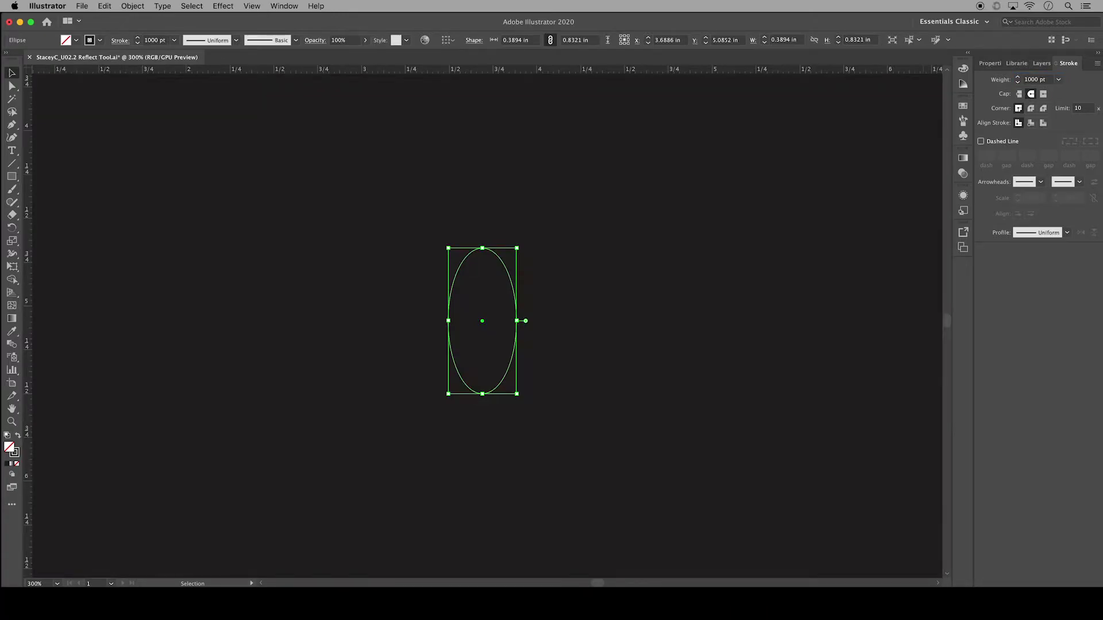
{"action": "key", "text": "super+0"}
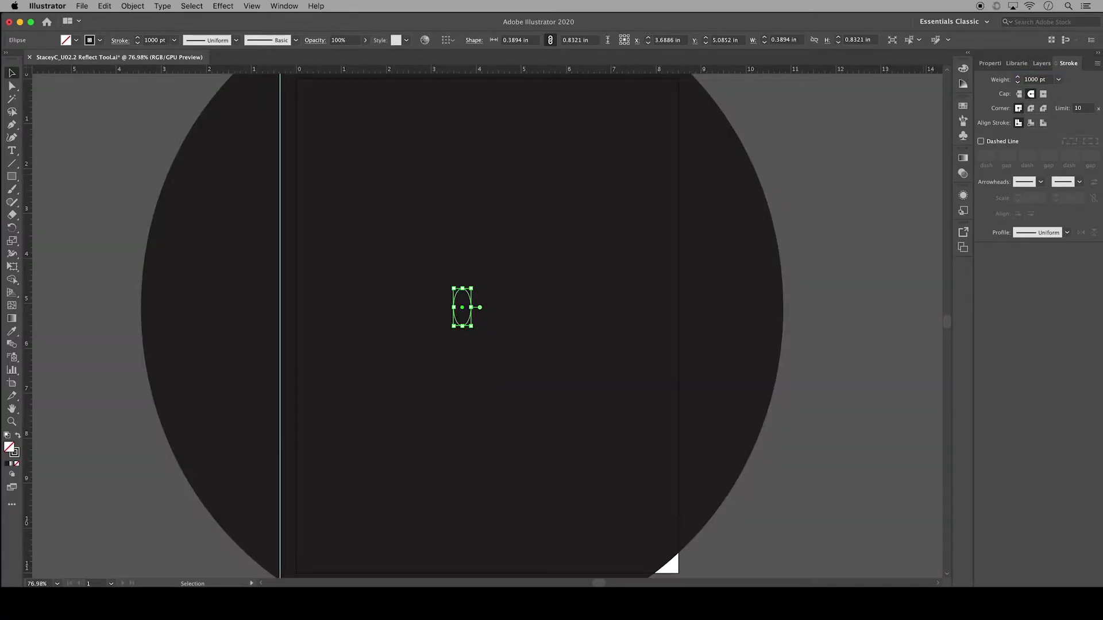
{"action": "left_click", "coordinate": [1059, 80]}
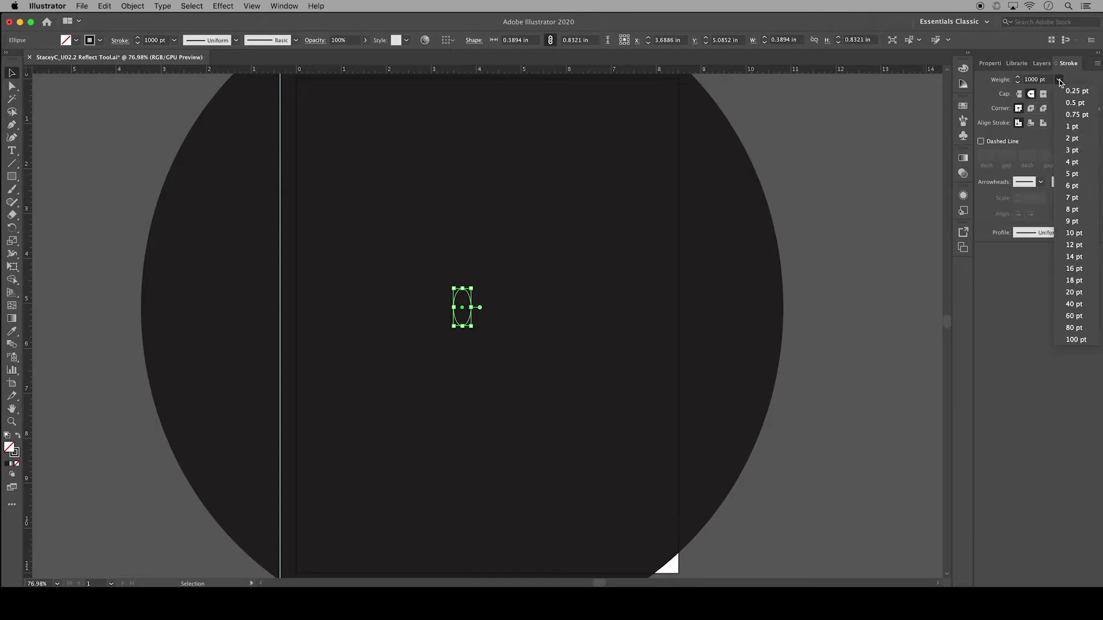
{"action": "left_click", "coordinate": [1070, 127]}
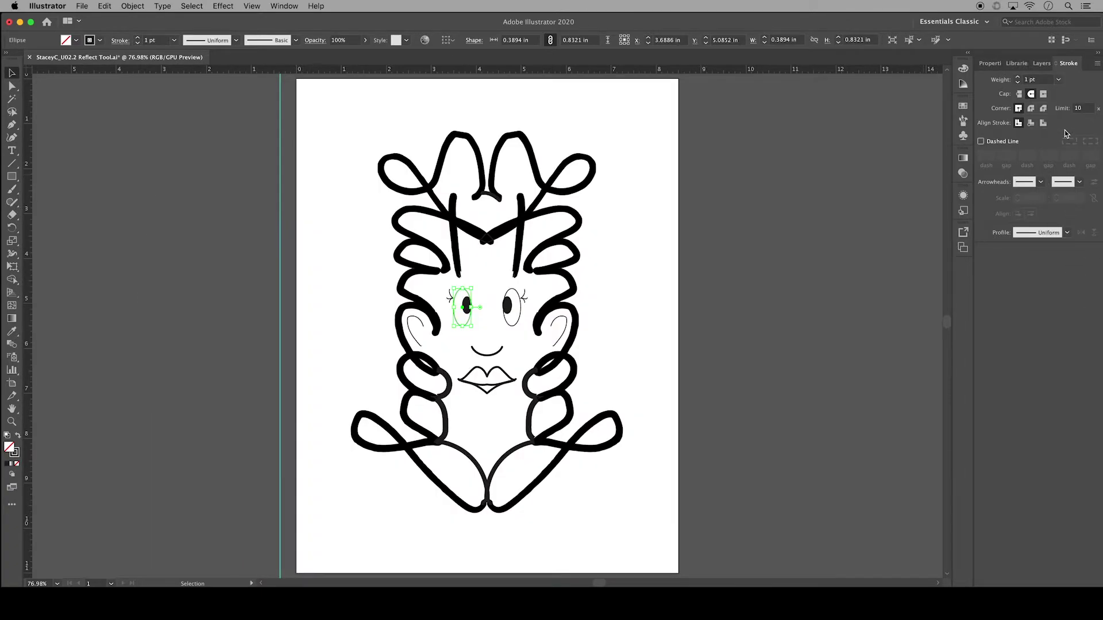
{"action": "key", "text": "super+equal"}
{"action": "key", "text": "super+equal"}
{"action": "key", "text": "super+equal"}
{"action": "key", "text": "super+equal"}
{"action": "key", "text": "super+equal"}
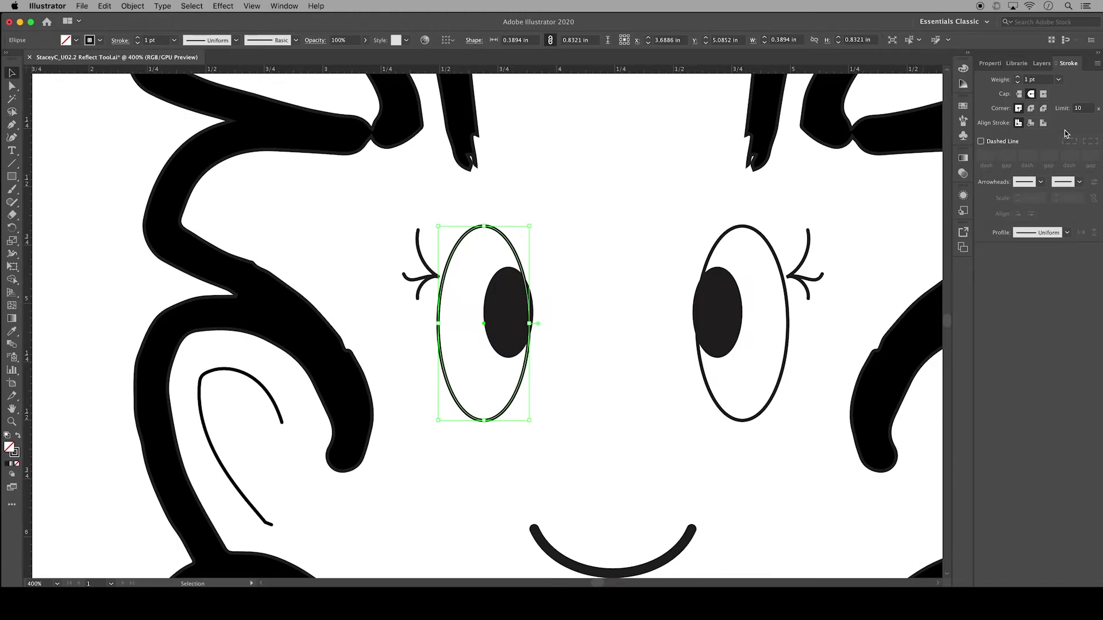
Step: Select the left eyelash, compare Butt and Projecting caps, and settle on Round Cap
{"action": "left_click", "coordinate": [392, 219]}
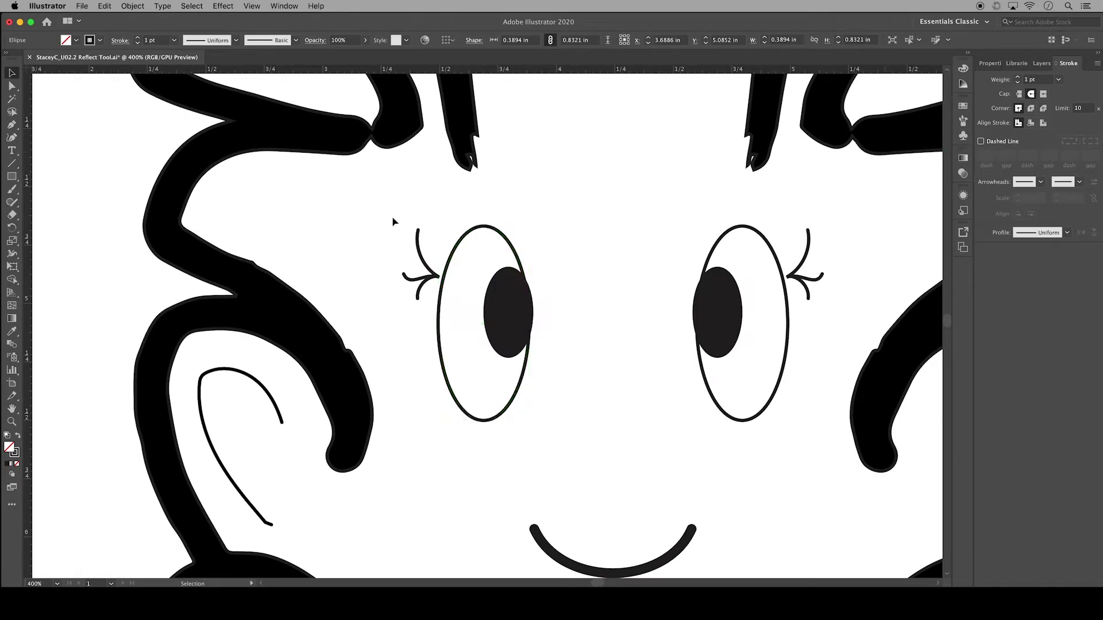
{"action": "left_click_drag", "start_coordinate": [390, 218], "coordinate": [427, 310]}
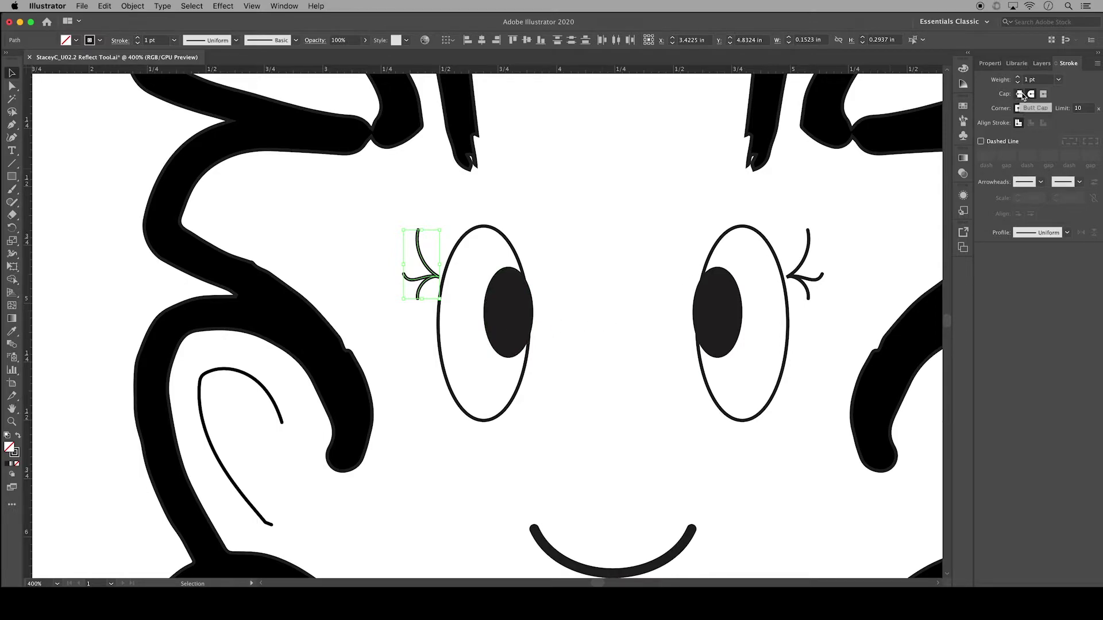
{"action": "key", "text": "super+equal"}
{"action": "key", "text": "super+equal"}
{"action": "key", "text": "super+equal"}
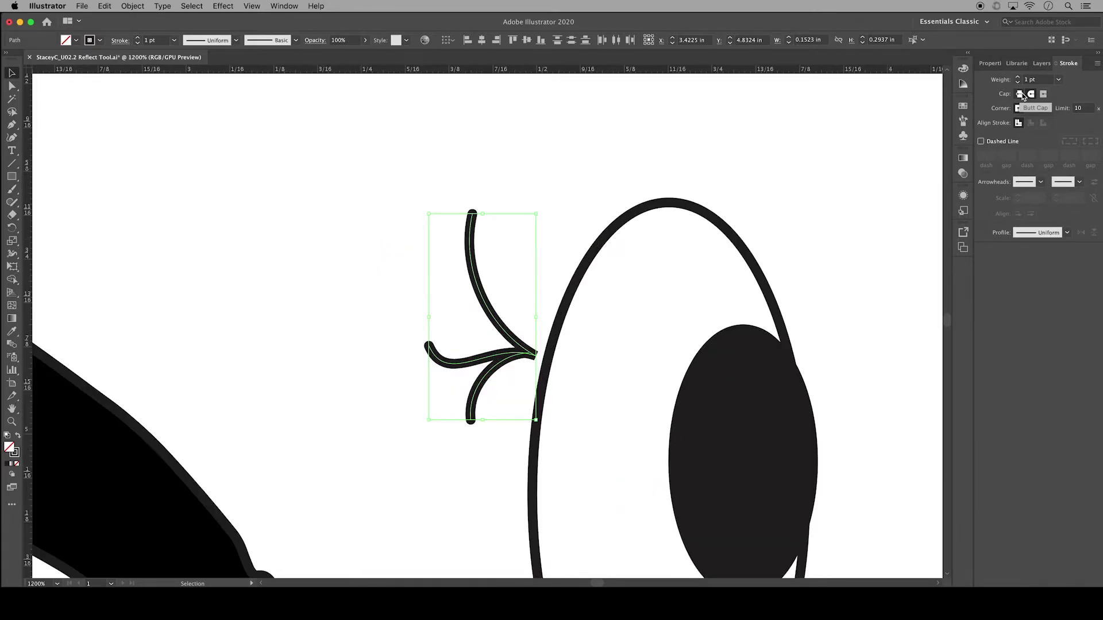
{"action": "left_click", "coordinate": [1021, 94]}
{"action": "left_click", "coordinate": [1032, 95]}
{"action": "left_click", "coordinate": [1044, 95]}
{"action": "left_click", "coordinate": [1031, 94]}
{"action": "scroll", "coordinate": [517, 287], "scroll_direction": "up", "scroll_amount": 5}
Step: Draw a small grey rectangle beside the upper-left curl with the Shaper Tool
{"action": "scroll", "coordinate": [344, 258], "scroll_direction": "left", "scroll_amount": 6}
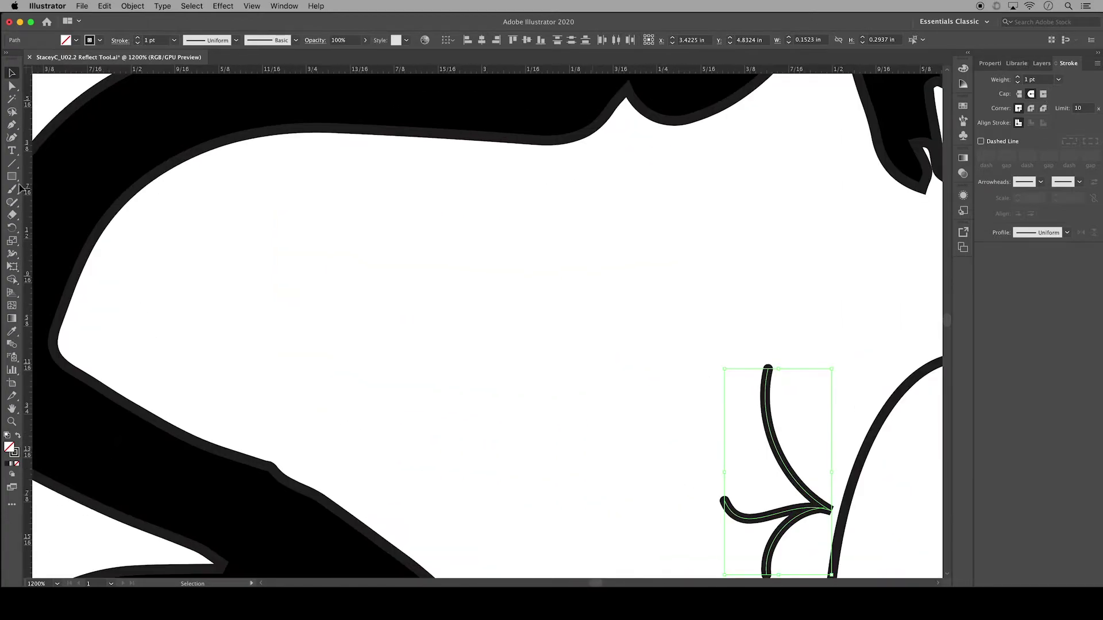
{"action": "left_click", "coordinate": [6, 53]}
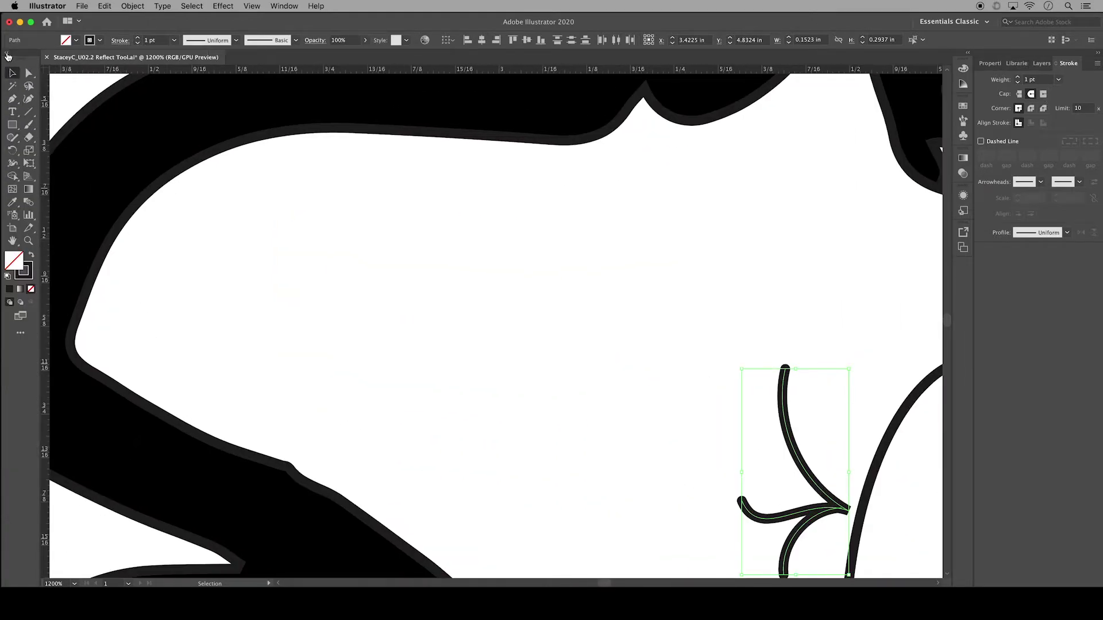
{"action": "left_click", "coordinate": [12, 137]}
{"action": "mouse_move", "coordinate": [342, 207]}
{"action": "left_mouse_down"}
{"action": "mouse_move", "coordinate": [343, 417]}
{"action": "mouse_move", "coordinate": [465, 446]}
{"action": "mouse_move", "coordinate": [670, 455]}
{"action": "mouse_move", "coordinate": [642, 202]}
{"action": "mouse_move", "coordinate": [550, 174]}
{"action": "mouse_move", "coordinate": [341, 167]}
{"action": "mouse_move", "coordinate": [348, 216]}
{"action": "left_mouse_up"}
{"action": "key", "text": "v"}
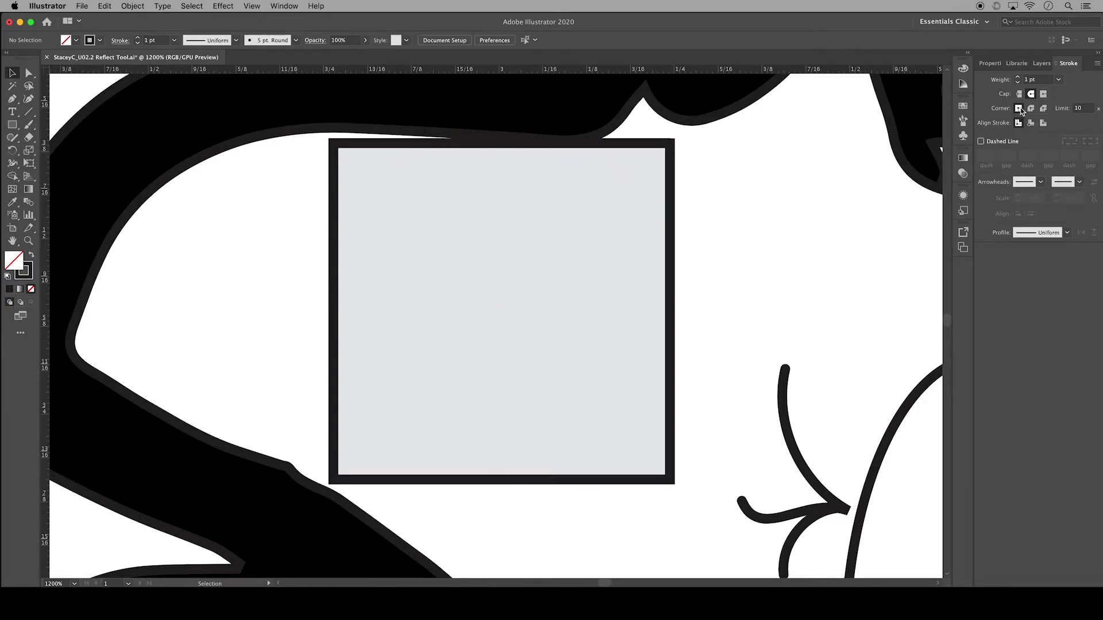
{"action": "key", "text": "super+a"}
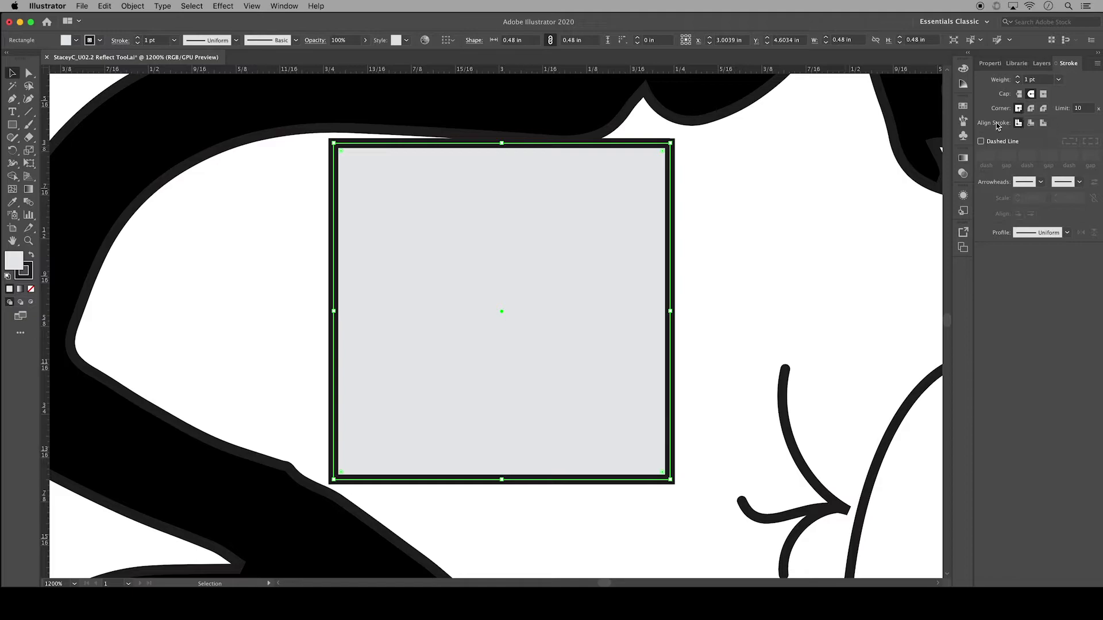
Step: Compare Round and Bevel joins, keep Miter Join, and set the miter limit from 1 back to 10
{"action": "left_click", "coordinate": [1030, 109]}
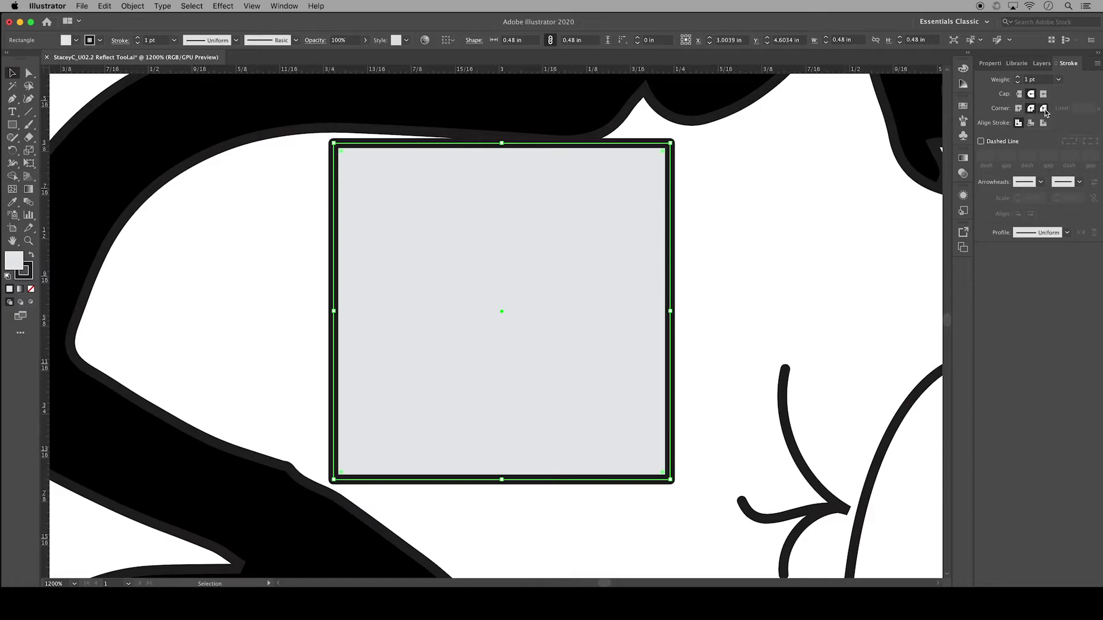
{"action": "left_click", "coordinate": [1044, 109]}
{"action": "left_click", "coordinate": [1018, 109]}
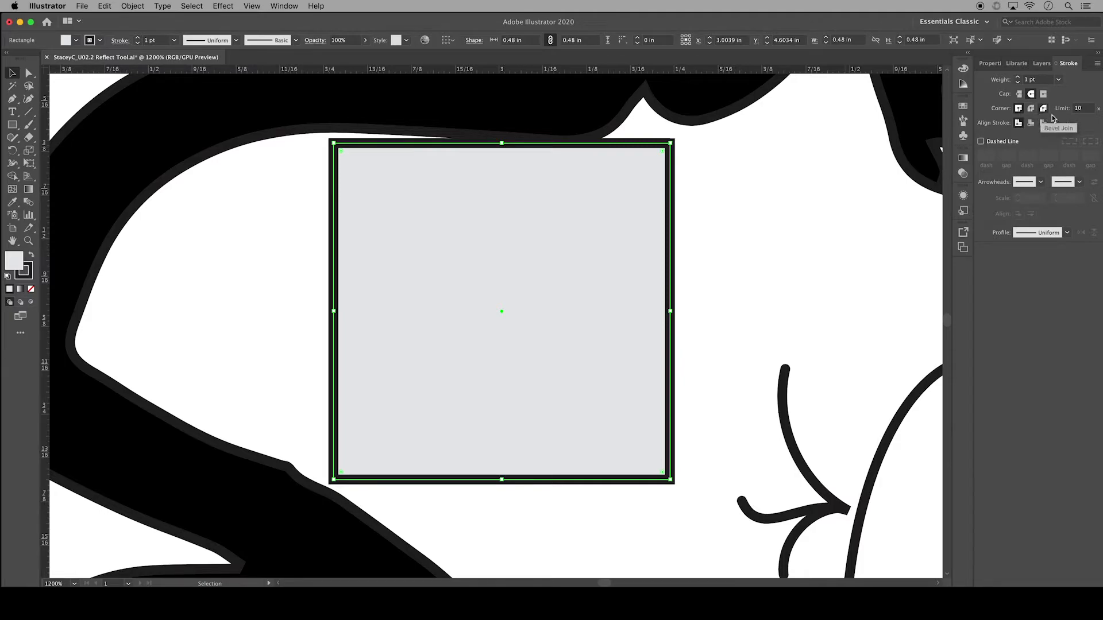
{"action": "left_click", "coordinate": [1083, 109]}
{"action": "type", "text": "1"}
{"action": "key", "text": "Return"}
{"action": "left_click", "coordinate": [1082, 109]}
{"action": "type", "text": "10"}
{"action": "key", "text": "Return"}
{"action": "key", "text": "super+0"}
Step: Draw a curve between the lower braids with the Pencil Tool
{"action": "left_click_drag", "start_coordinate": [12, 137], "coordinate": [41, 152]}
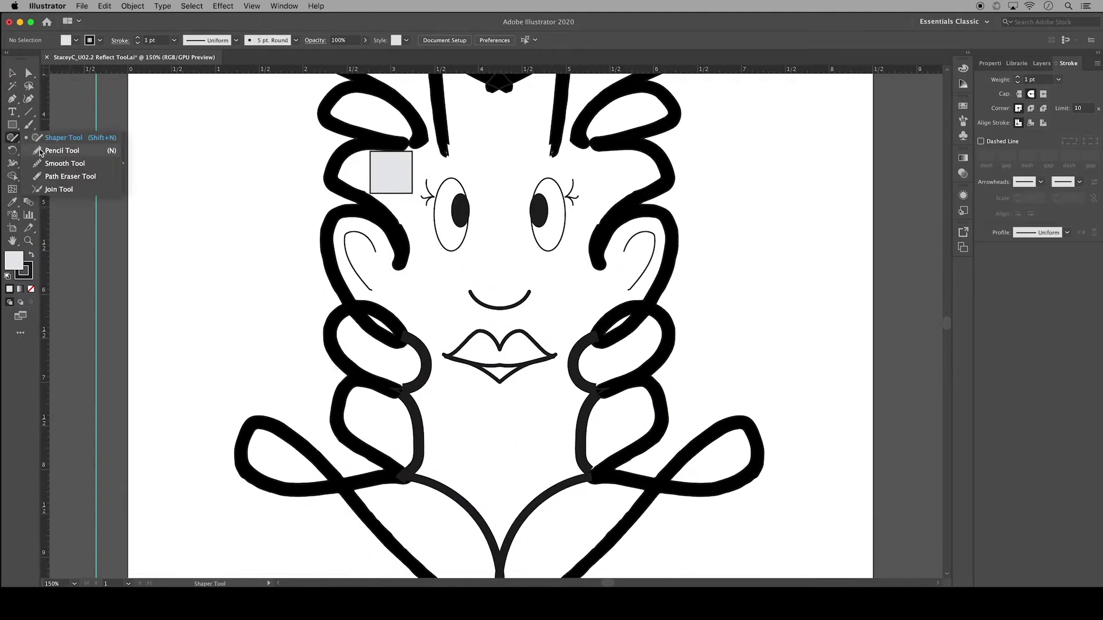
{"action": "mouse_move", "coordinate": [422, 462]}
{"action": "left_mouse_down"}
{"action": "mouse_move", "coordinate": [505, 490]}
{"action": "mouse_move", "coordinate": [574, 462]}
{"action": "left_mouse_up"}
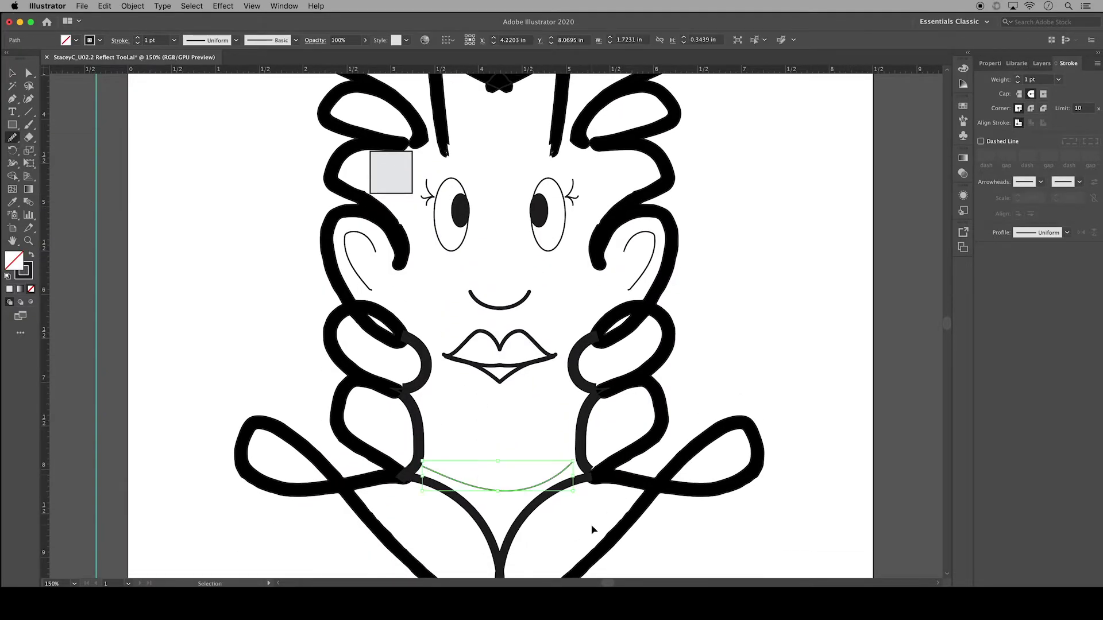
{"action": "key", "text": "super+equal"}
Step: Make the curve a dashed line with 1 pt dashes and 2 pt gaps
{"action": "left_click", "coordinate": [981, 141]}
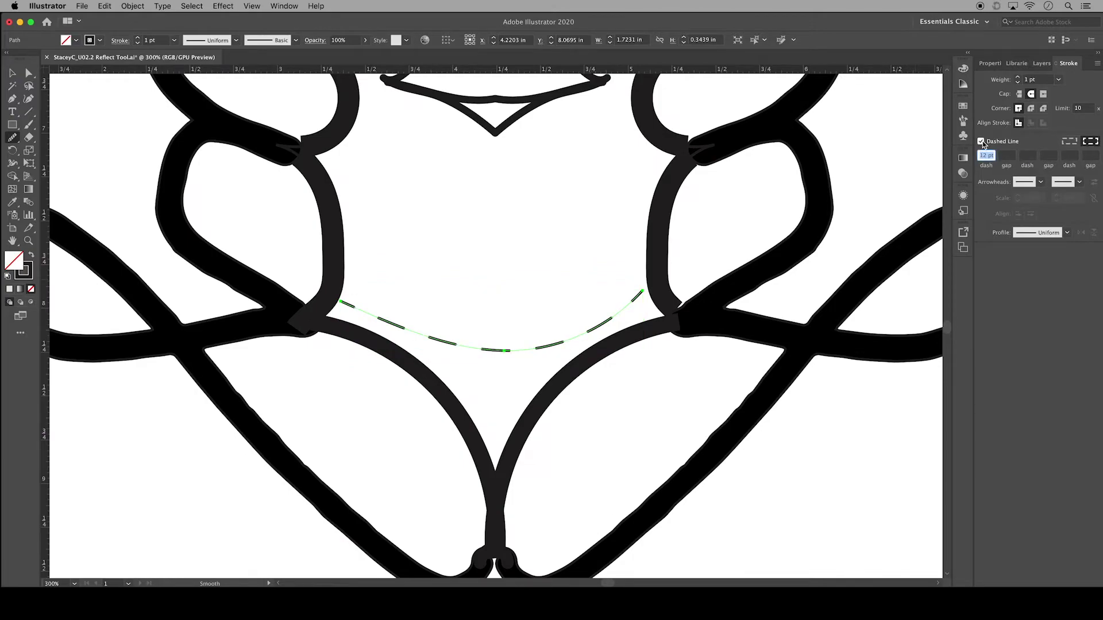
{"action": "type", "text": "1"}
{"action": "key", "text": "Tab"}
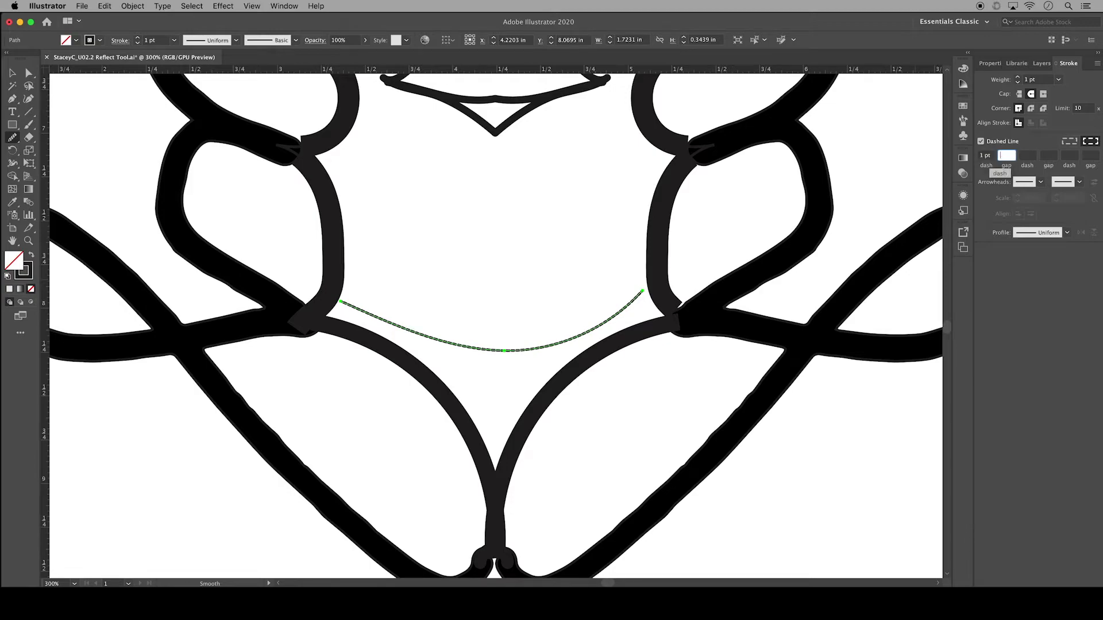
{"action": "type", "text": "2"}
{"action": "key", "text": "Tab"}
{"action": "type", "text": "1"}
{"action": "key", "text": "Tab"}
{"action": "type", "text": "2"}
{"action": "key", "text": "Tab"}
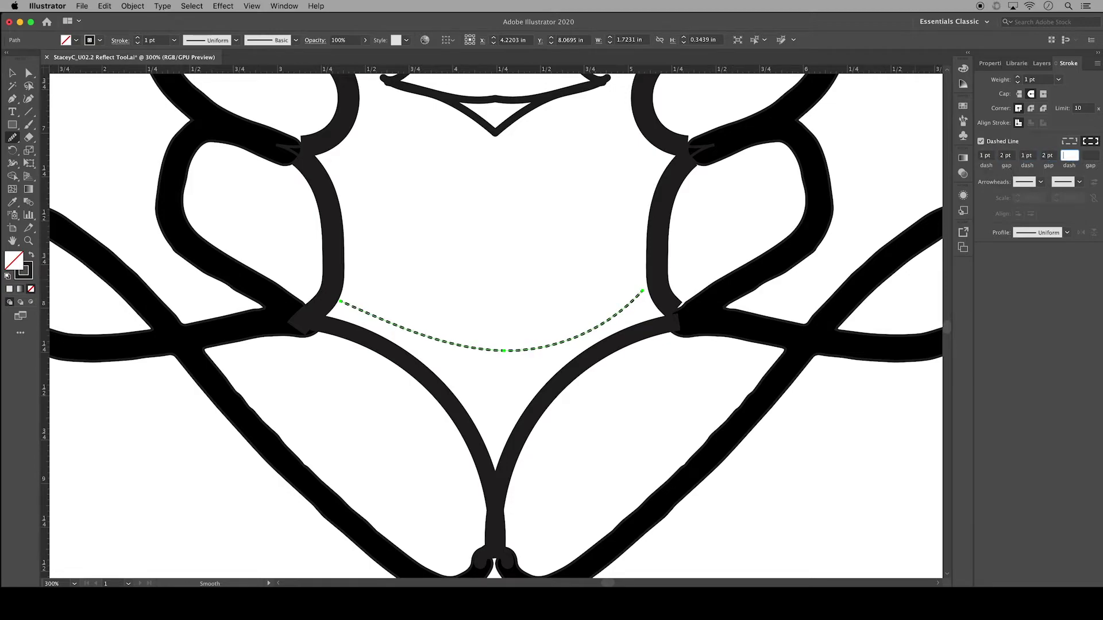
{"action": "type", "text": "1"}
{"action": "key", "text": "Tab"}
{"action": "type", "text": "2"}
{"action": "key", "text": "Tab"}
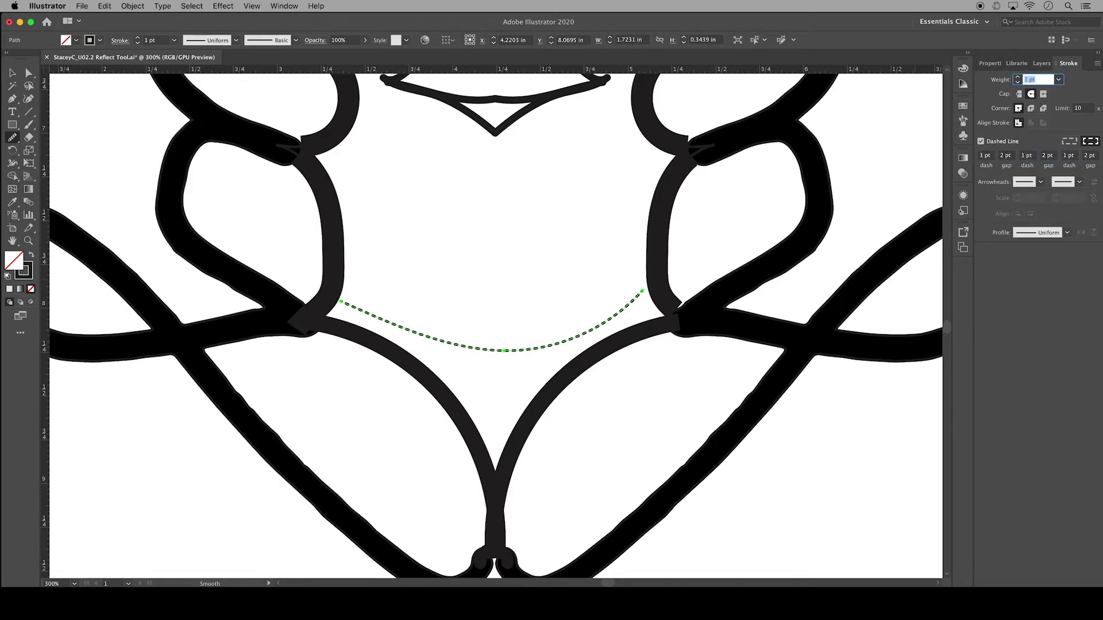
Step: Set the dashed curve's stroke weight to 0.75 pt
{"action": "left_click", "coordinate": [1018, 77]}
{"action": "left_click", "coordinate": [1018, 77]}
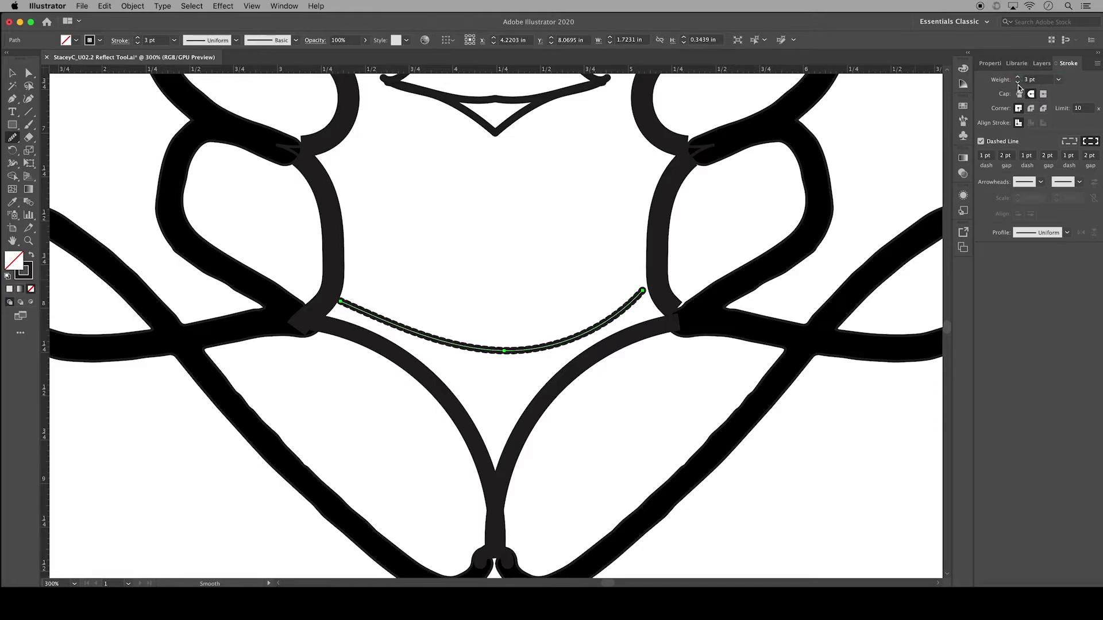
{"action": "left_click", "coordinate": [1018, 83]}
{"action": "left_click", "coordinate": [1018, 83]}
{"action": "left_click", "coordinate": [1018, 83]}
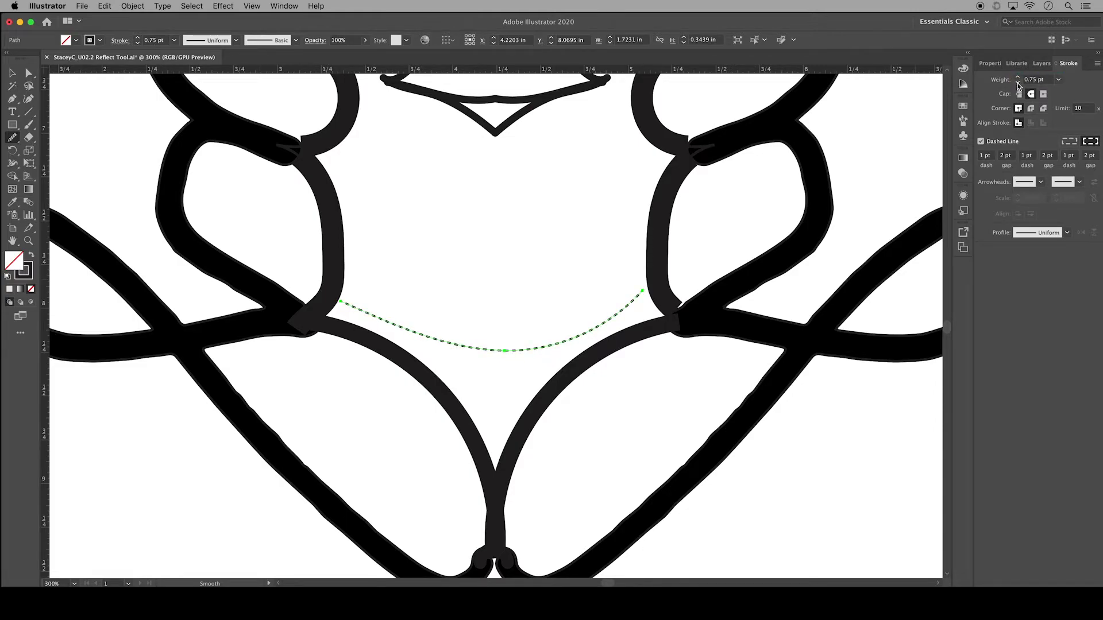
{"action": "scroll", "coordinate": [950, 331], "scroll_direction": "down", "scroll_amount": 1}
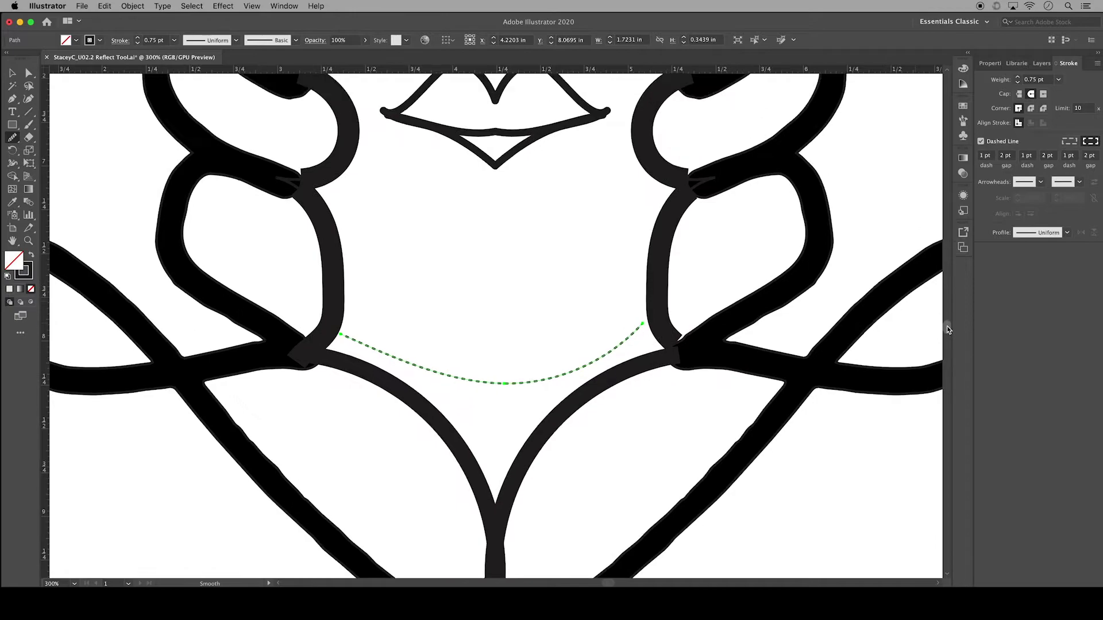
{"action": "left_click_drag", "start_coordinate": [946, 325], "coordinate": [946, 319]}
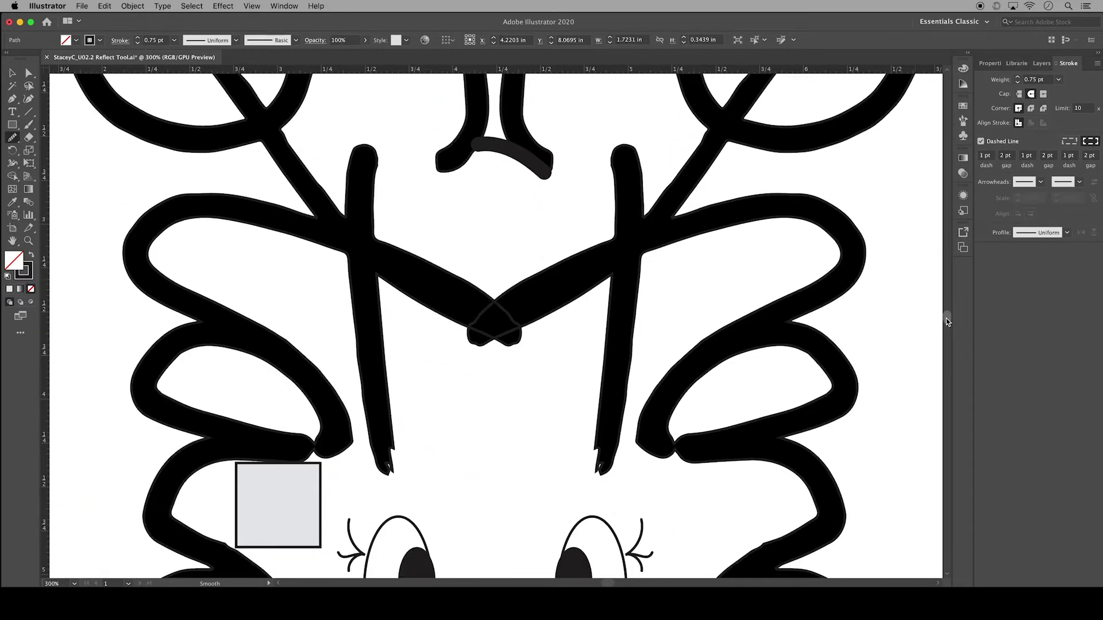
Step: Give the grey square a dashed outline that preserves exact dash and gap lengths
{"action": "key", "text": "v"}
{"action": "left_click", "coordinate": [318, 513]}
{"action": "key", "text": "ctrl+equal"}
{"action": "key", "text": "ctrl+equal"}
{"action": "key", "text": "ctrl+equal"}
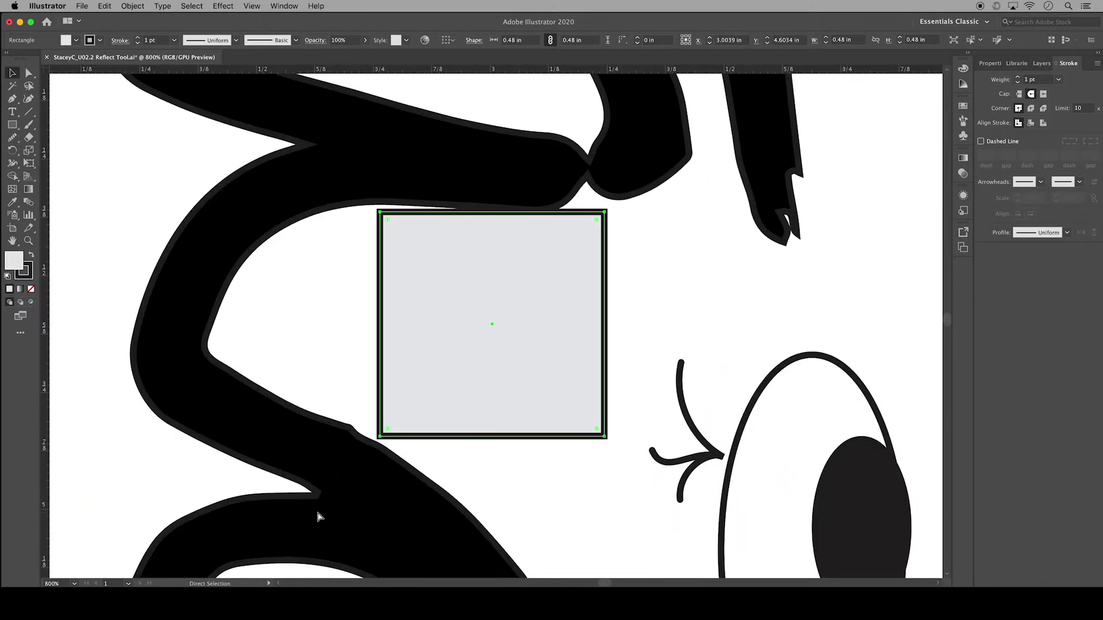
{"action": "key", "text": "ctrl+equal"}
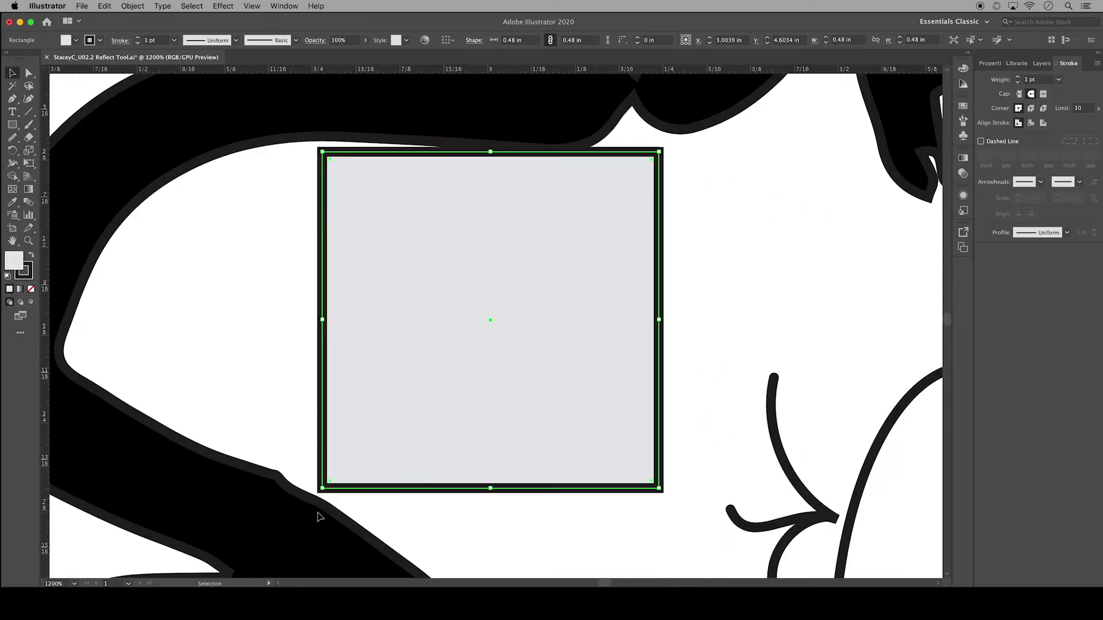
{"action": "left_click", "coordinate": [981, 141]}
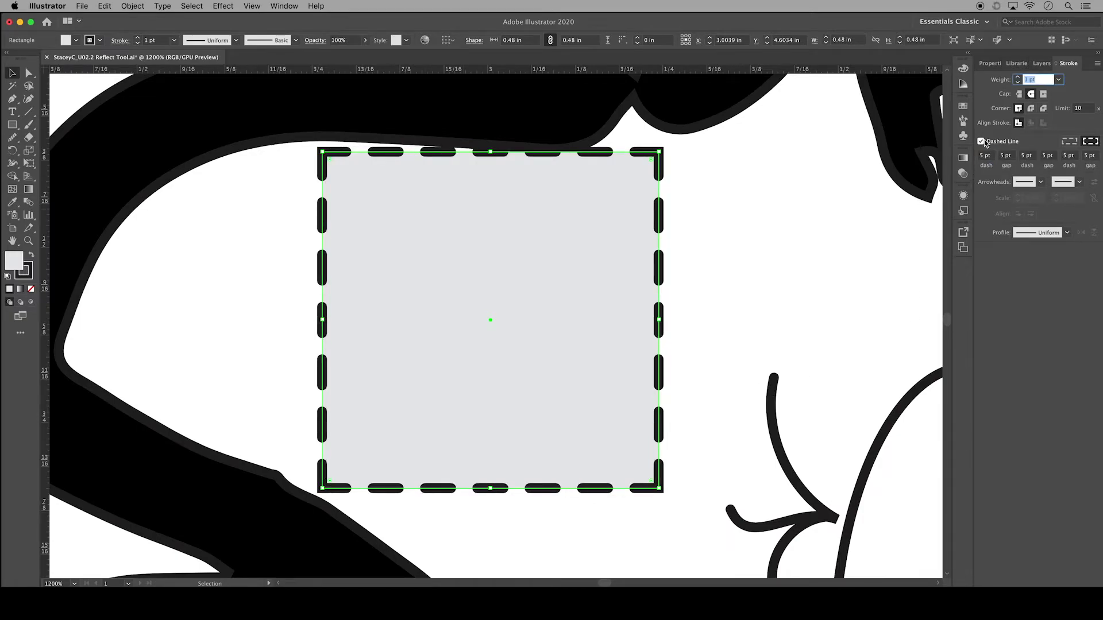
{"action": "left_click", "coordinate": [1070, 143]}
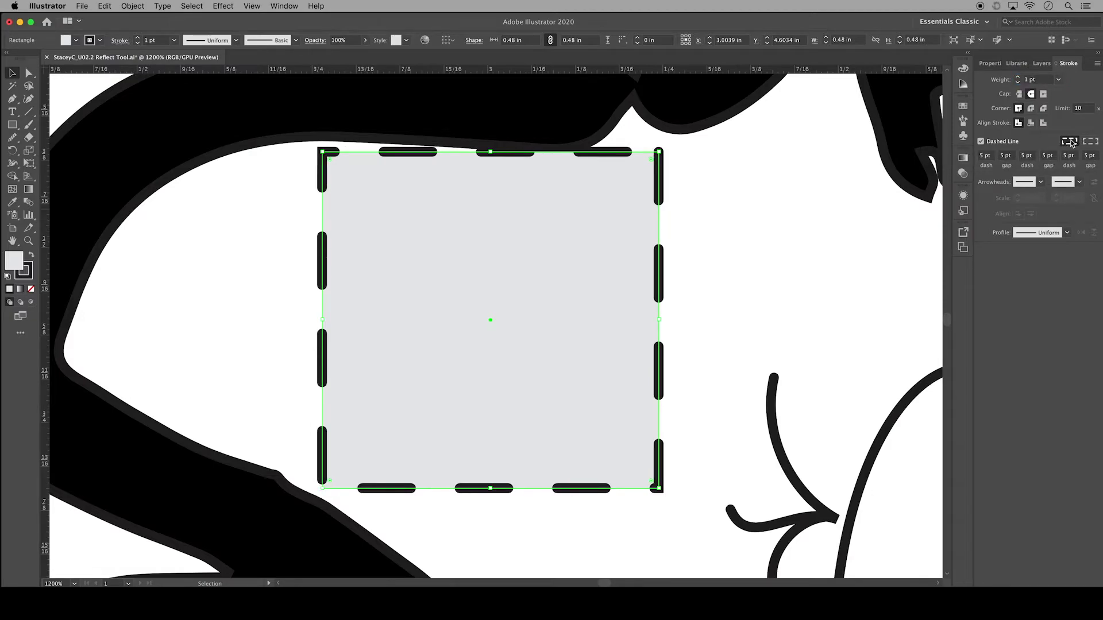
Step: Try Projecting Cap, settle on Round Cap for the dashes, then delete the square
{"action": "left_click", "coordinate": [1019, 94]}
{"action": "left_click", "coordinate": [1043, 94]}
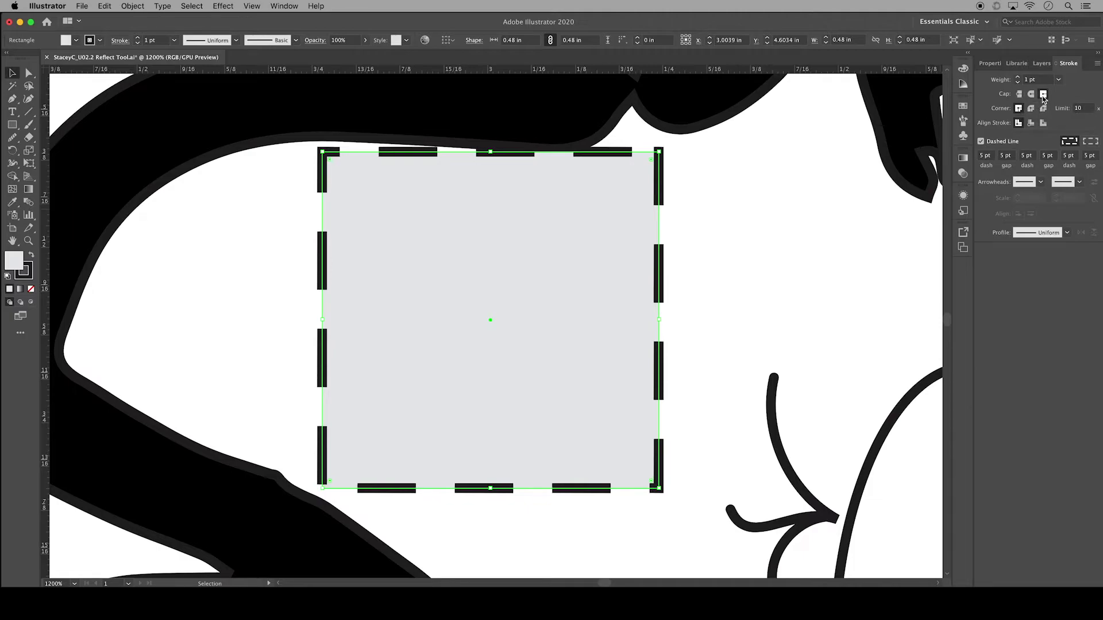
{"action": "left_click", "coordinate": [1031, 94]}
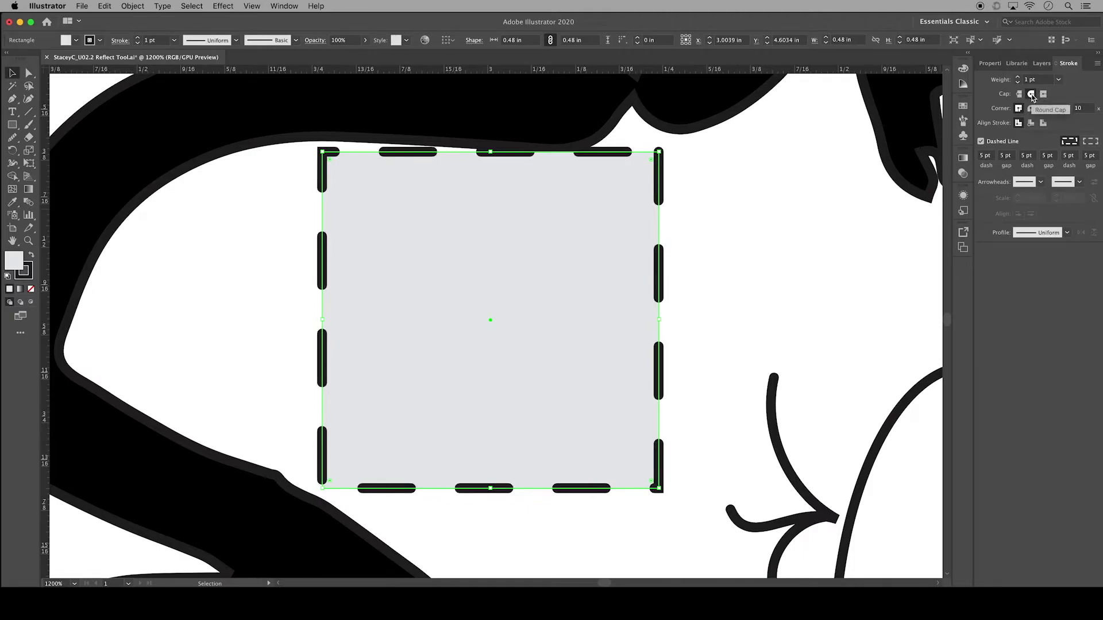
{"action": "key", "text": "Delete"}
Step: Draw a straight magenta 2 pt line inside the left braid loop
{"action": "scroll", "coordinate": [950, 321], "scroll_direction": "down", "scroll_amount": 5}
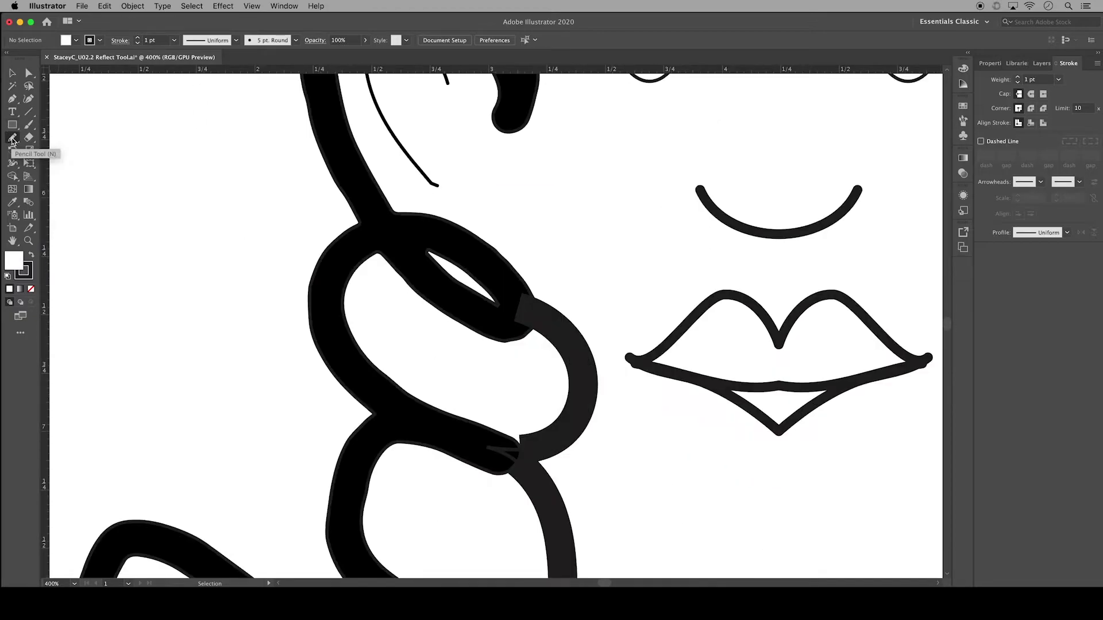
{"action": "left_click", "coordinate": [100, 40]}
{"action": "left_click", "coordinate": [78, 61]}
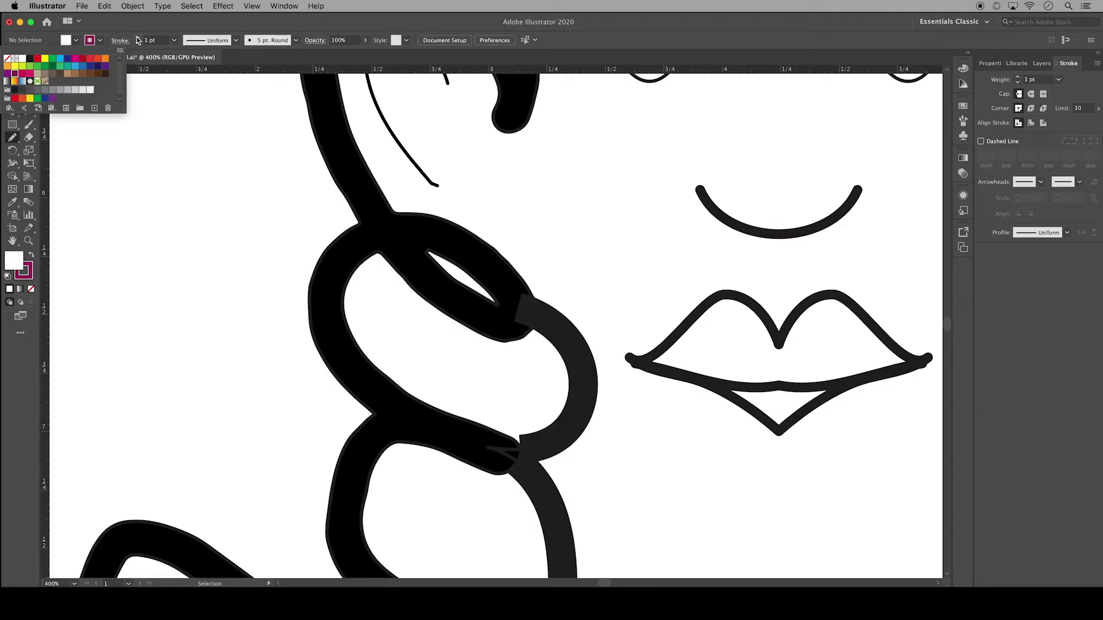
{"action": "left_click", "coordinate": [137, 37]}
{"action": "left_click_drag", "start_coordinate": [467, 245], "coordinate": [468, 398]}
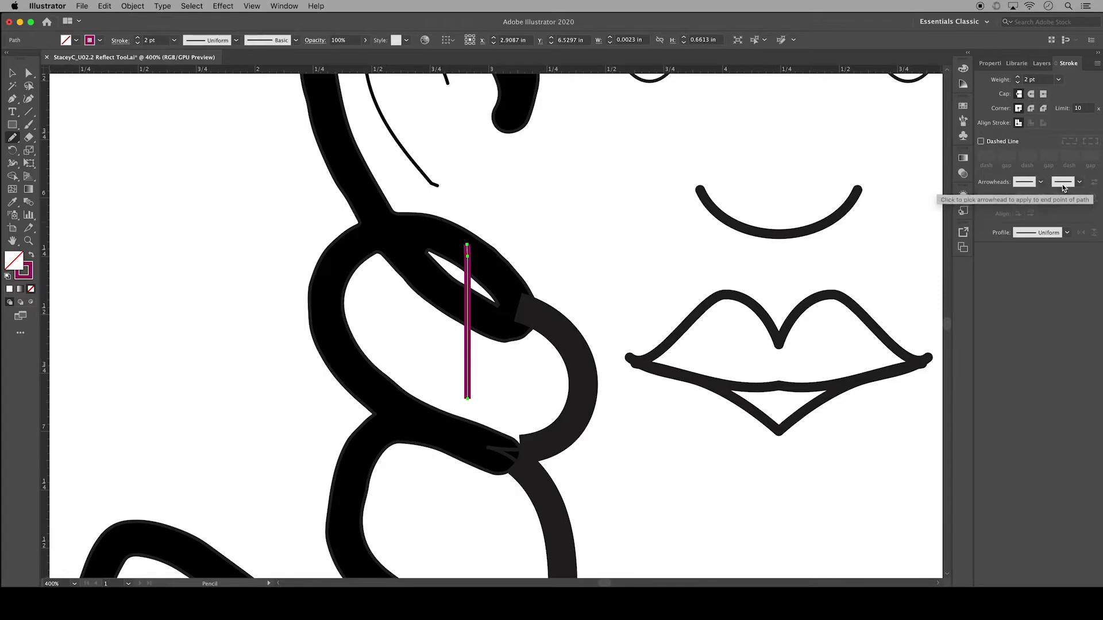
Step: Set the line's start arrowhead to a filled circle
{"action": "left_click", "coordinate": [1041, 182]}
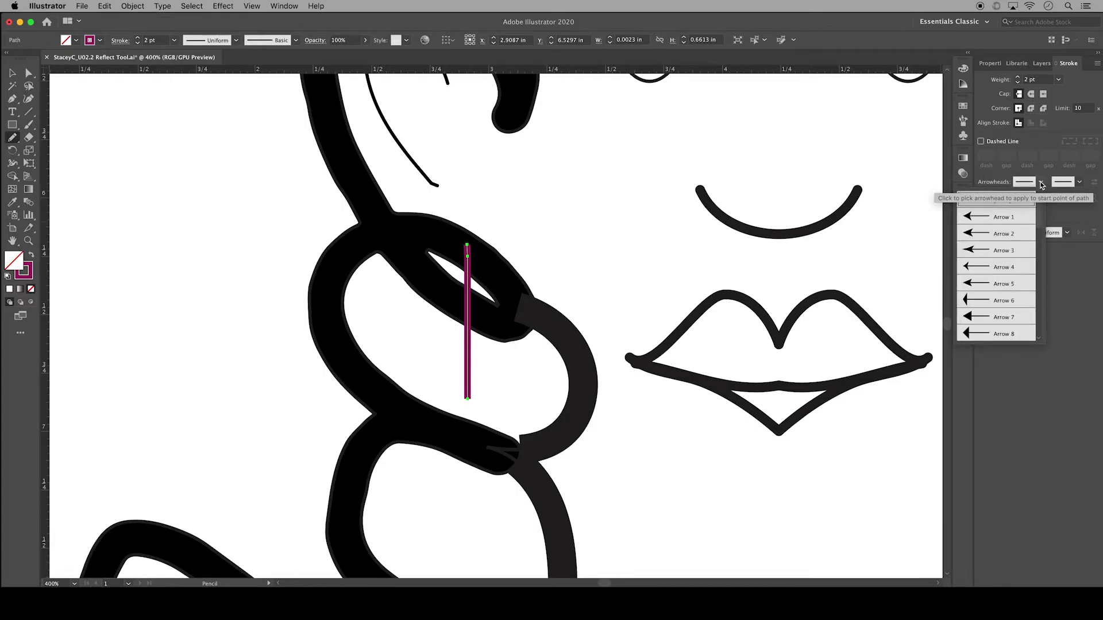
{"action": "left_click_drag", "start_coordinate": [1041, 217], "coordinate": [1038, 285]}
{"action": "left_click", "coordinate": [1000, 223]}
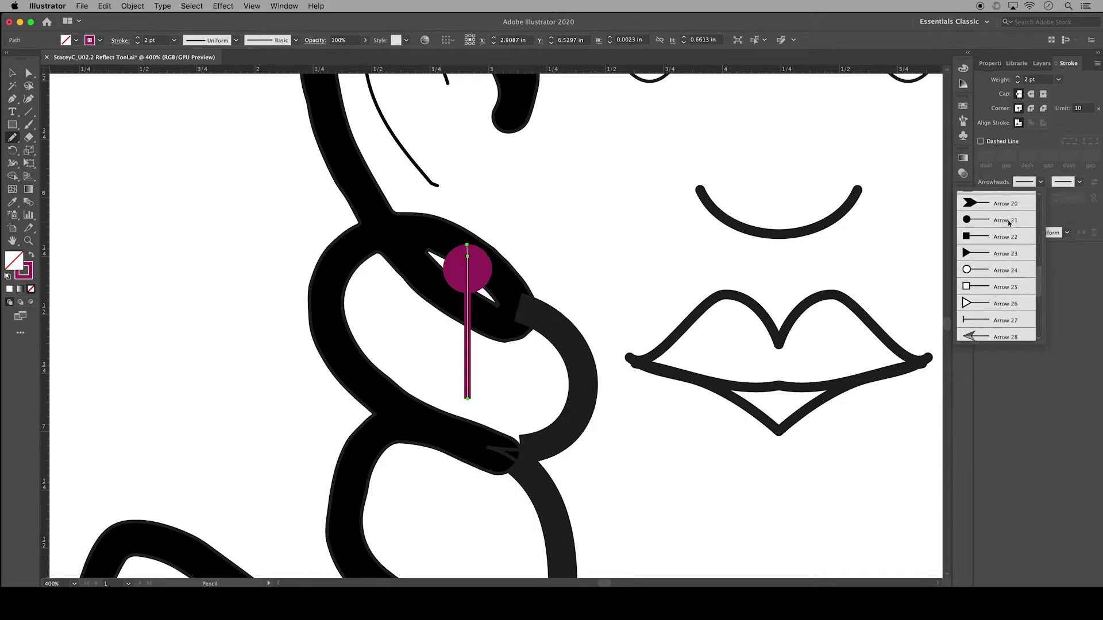
Step: After trying chevron, scissors and hand, set the end arrowhead to the feather Arrow 32
{"action": "left_click", "coordinate": [1079, 183]}
{"action": "scroll", "coordinate": [1059, 239], "scroll_direction": "down", "scroll_amount": 4}
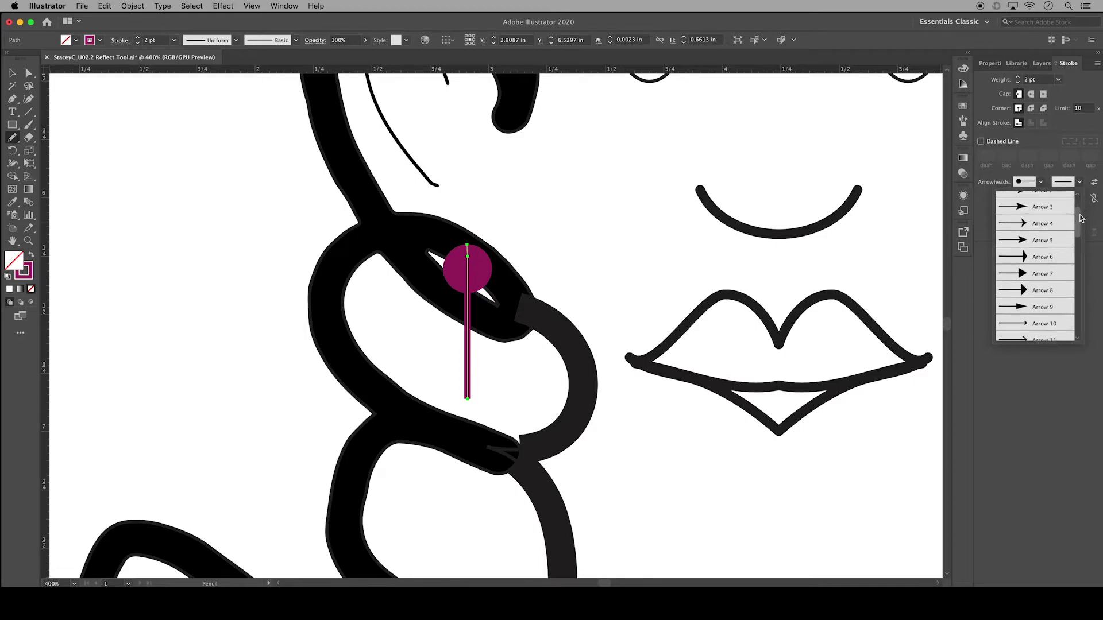
{"action": "left_click", "coordinate": [1059, 239]}
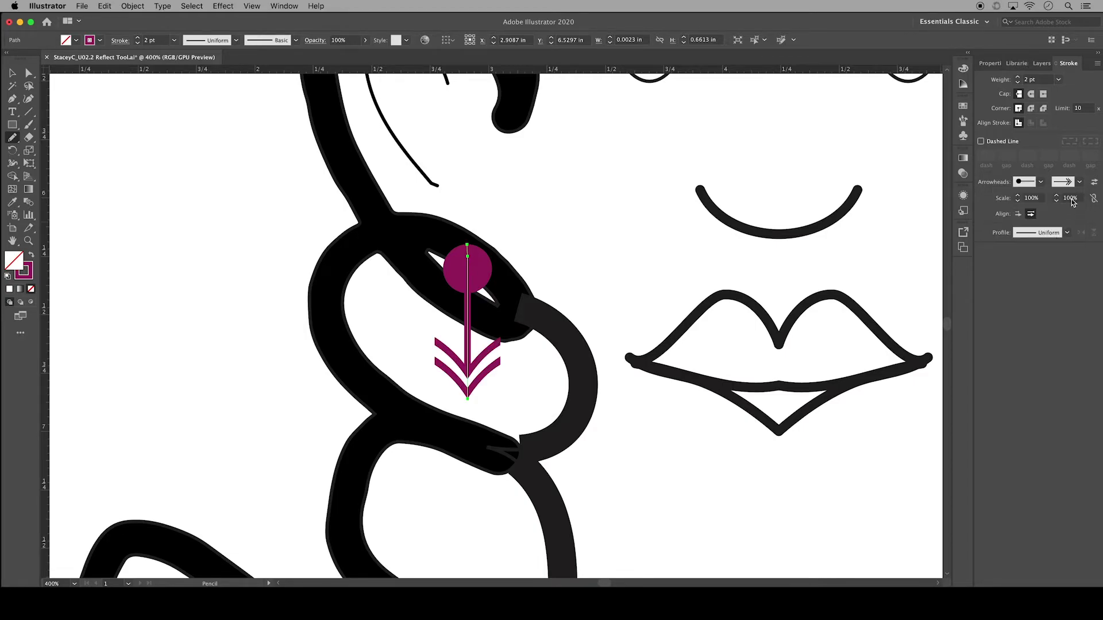
{"action": "left_click", "coordinate": [1079, 183]}
{"action": "left_click_drag", "start_coordinate": [1079, 262], "coordinate": [1067, 306]}
{"action": "left_click", "coordinate": [1058, 292]}
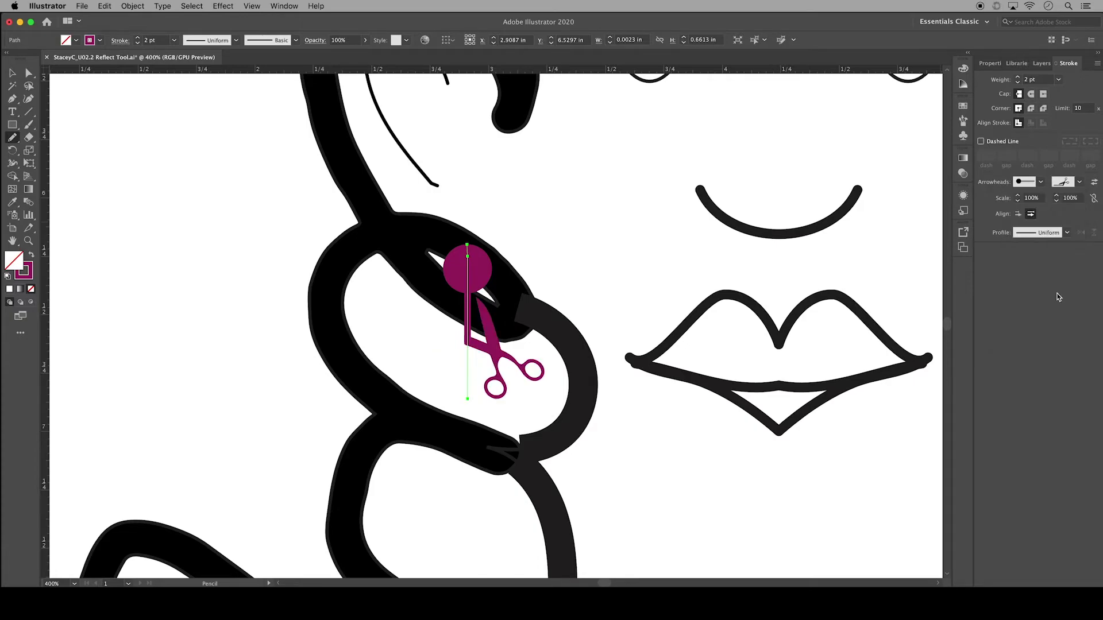
{"action": "left_click", "coordinate": [1079, 182]}
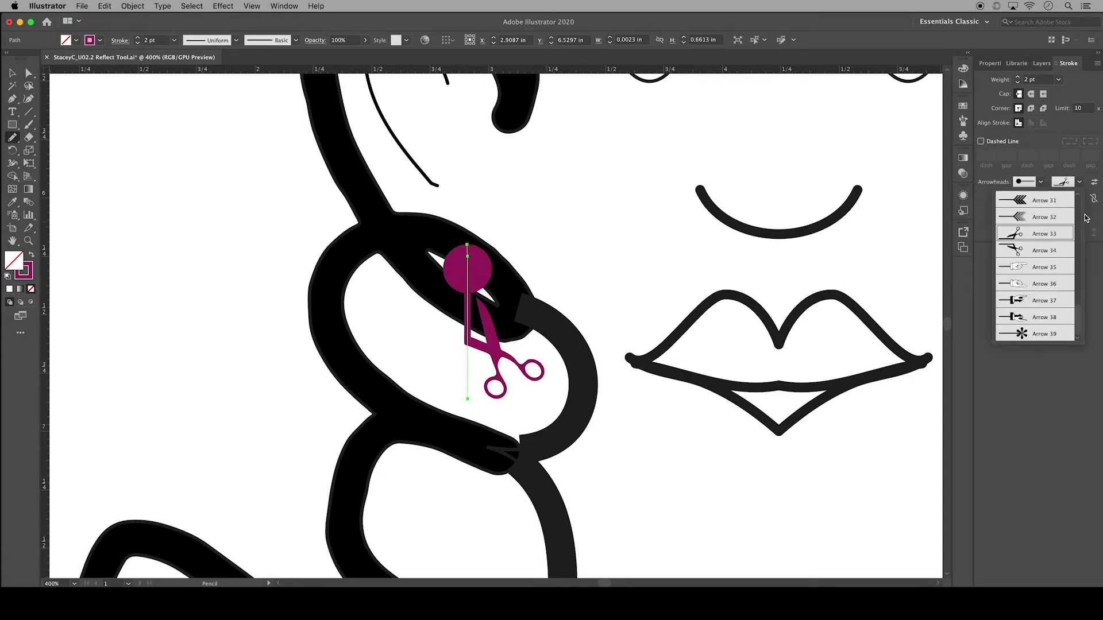
{"action": "left_click", "coordinate": [1059, 320]}
{"action": "left_click", "coordinate": [1079, 183]}
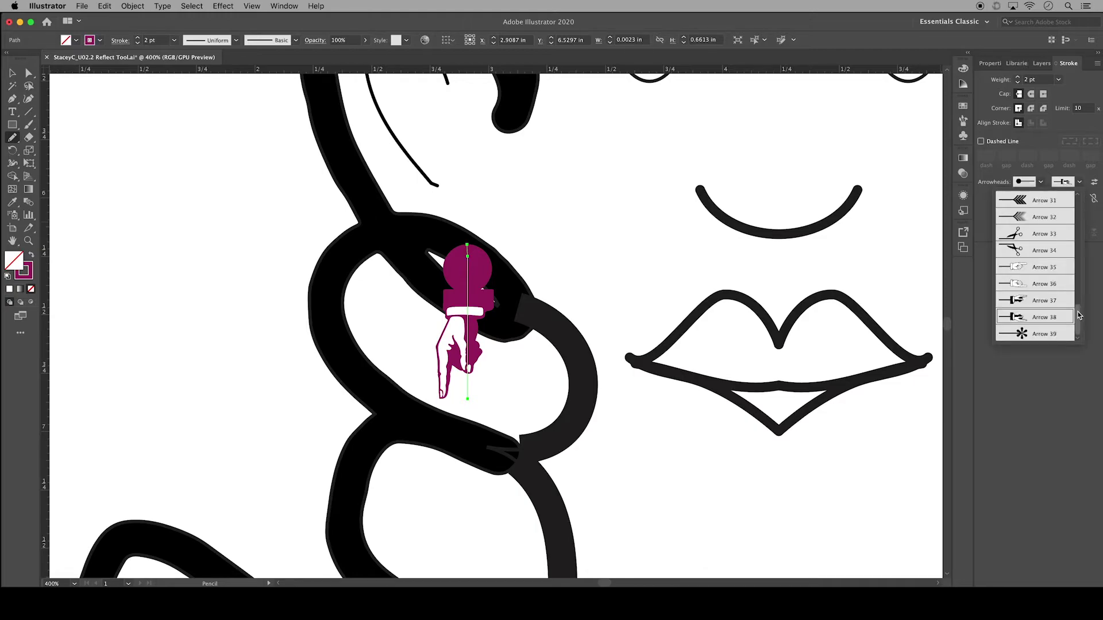
{"action": "left_click", "coordinate": [1053, 218]}
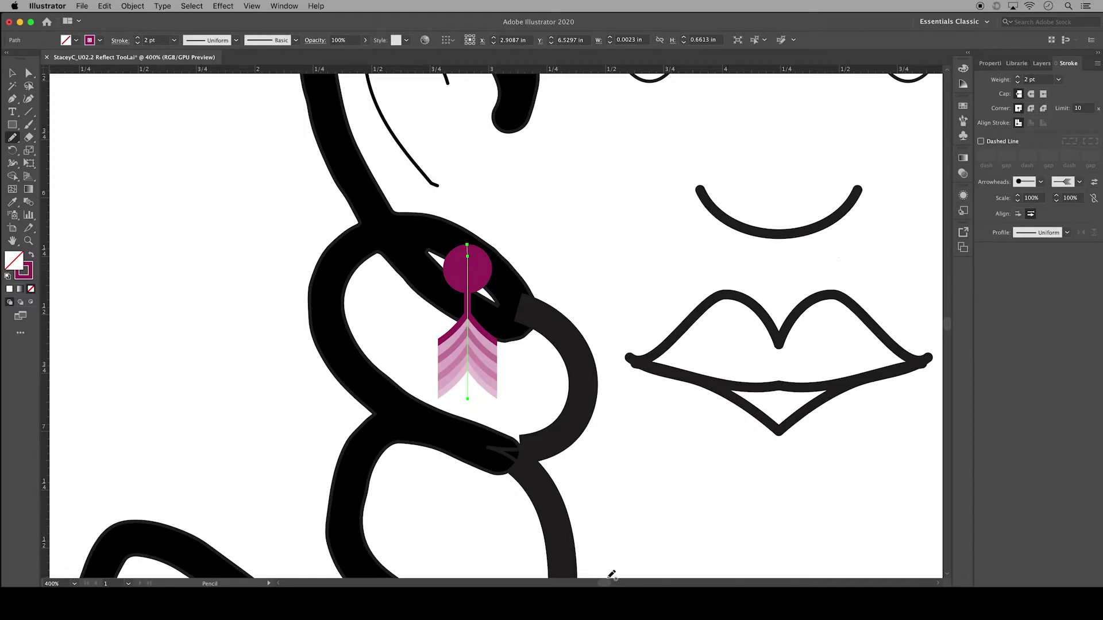
{"action": "left_click_drag", "start_coordinate": [602, 583], "coordinate": [608, 584]}
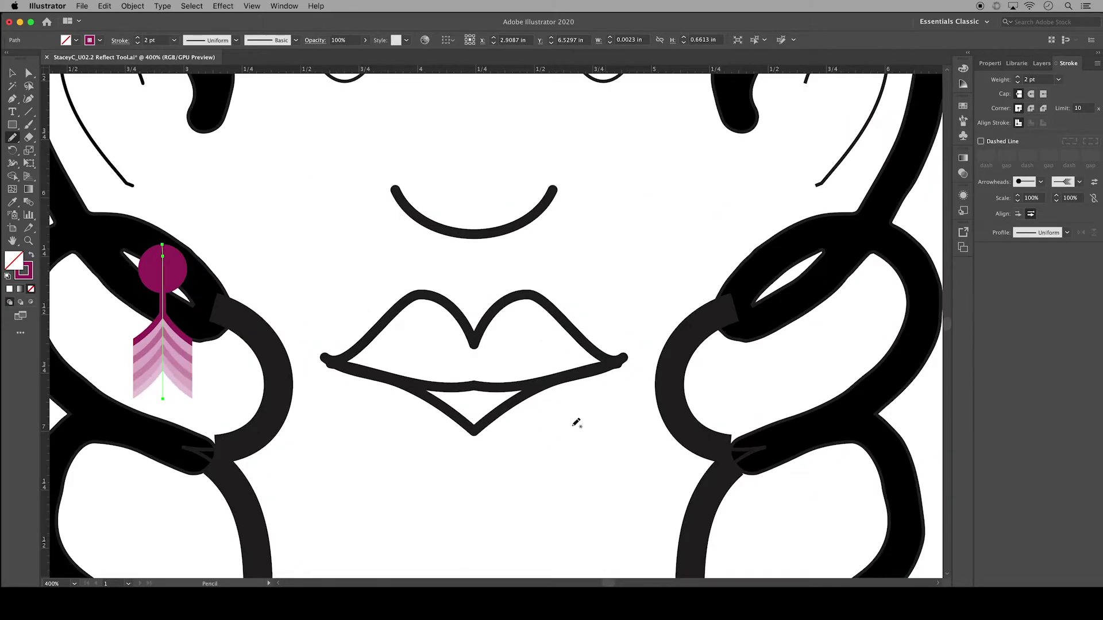
Step: Select the smile curve and try the lens-shaped and second width profiles
{"action": "key", "text": "v"}
{"action": "left_click", "coordinate": [527, 217]}
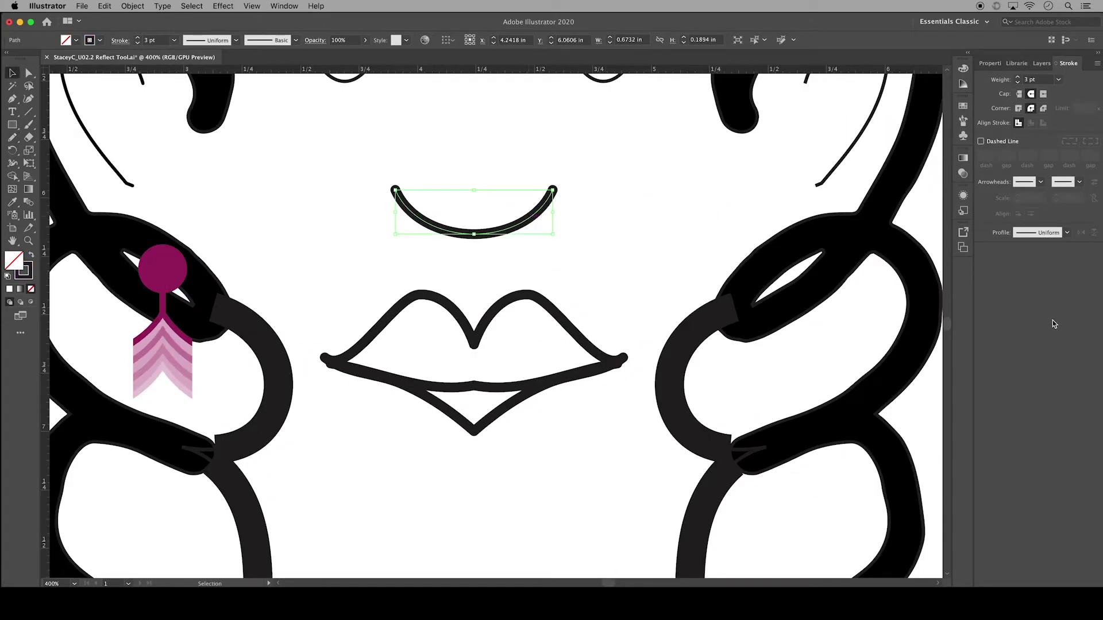
{"action": "left_click", "coordinate": [1067, 233]}
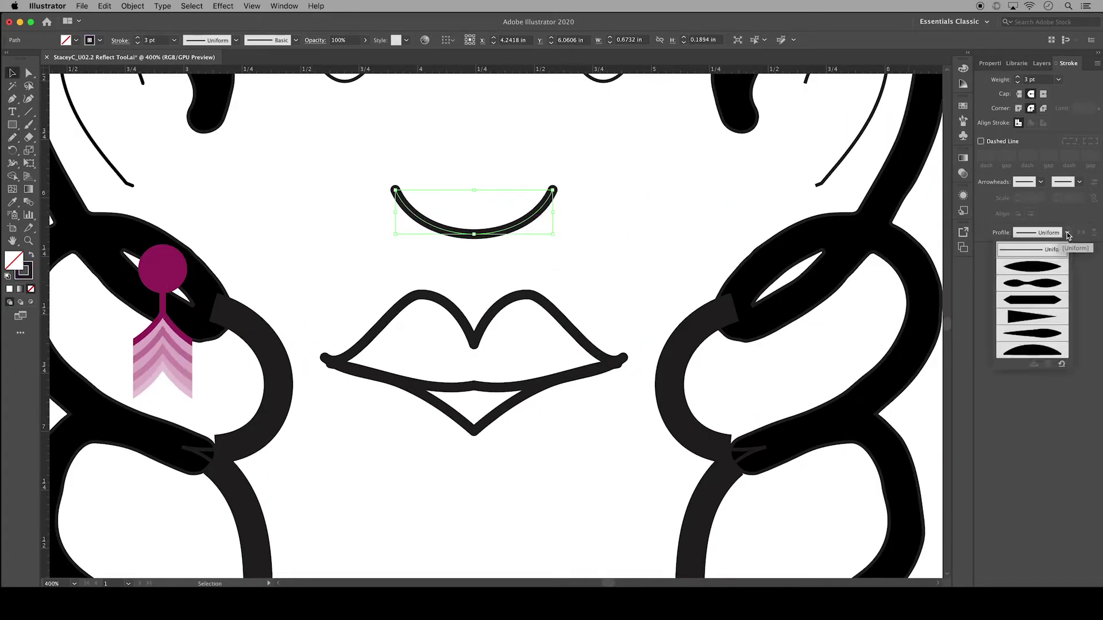
{"action": "left_click", "coordinate": [1057, 270]}
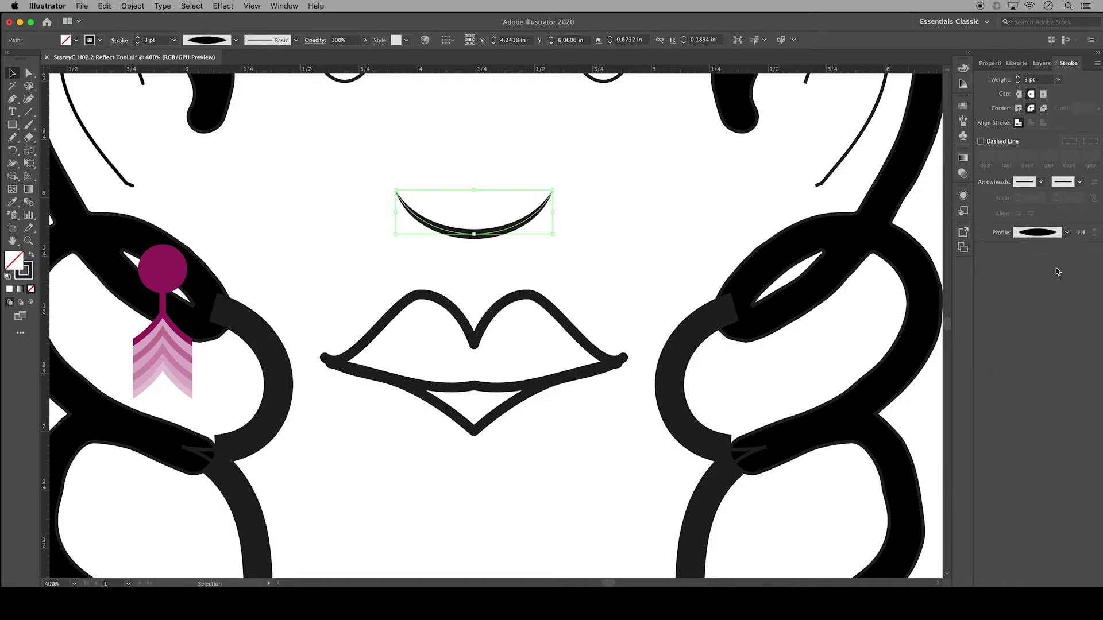
{"action": "left_click", "coordinate": [1067, 232]}
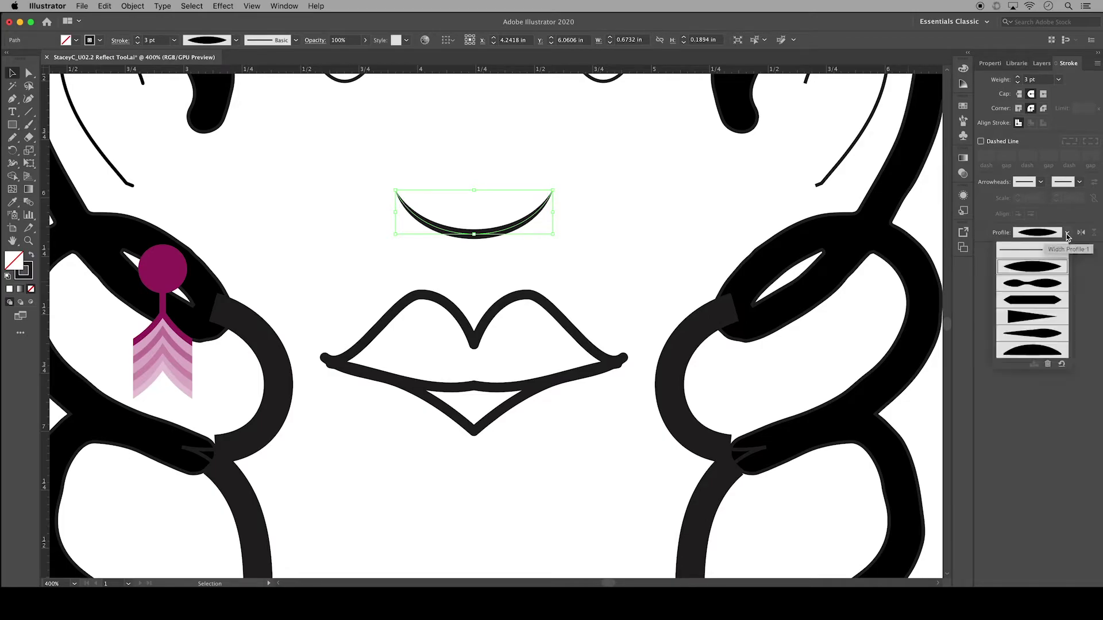
{"action": "left_click", "coordinate": [1058, 282]}
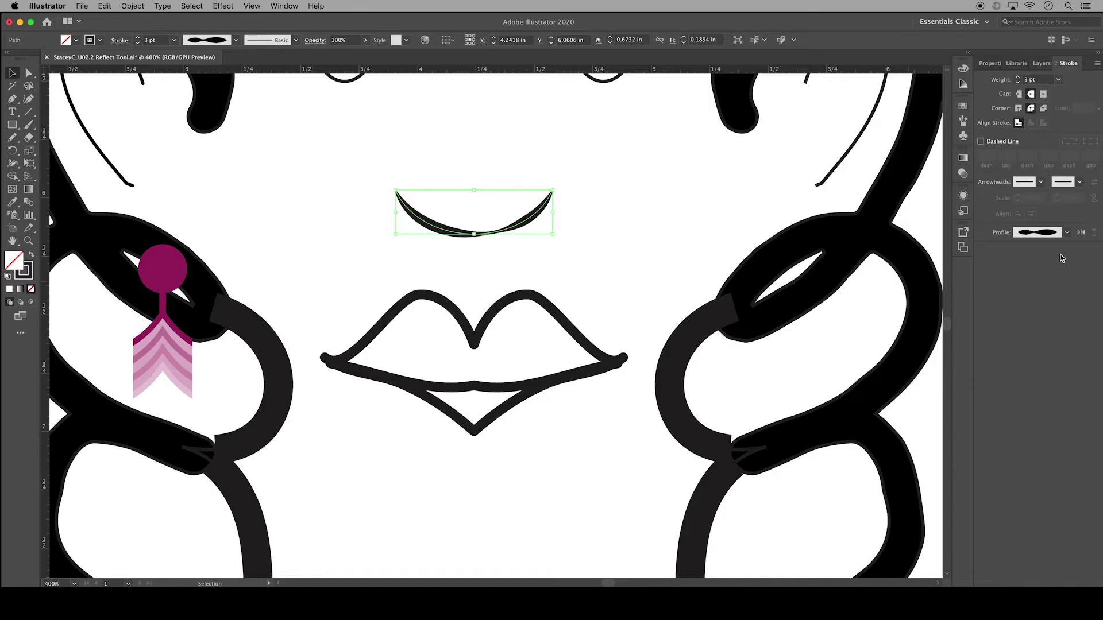
Step: Try the remaining width profiles and settle the smile on the dome-shaped profile
{"action": "left_click", "coordinate": [1067, 232]}
{"action": "left_click", "coordinate": [1063, 300]}
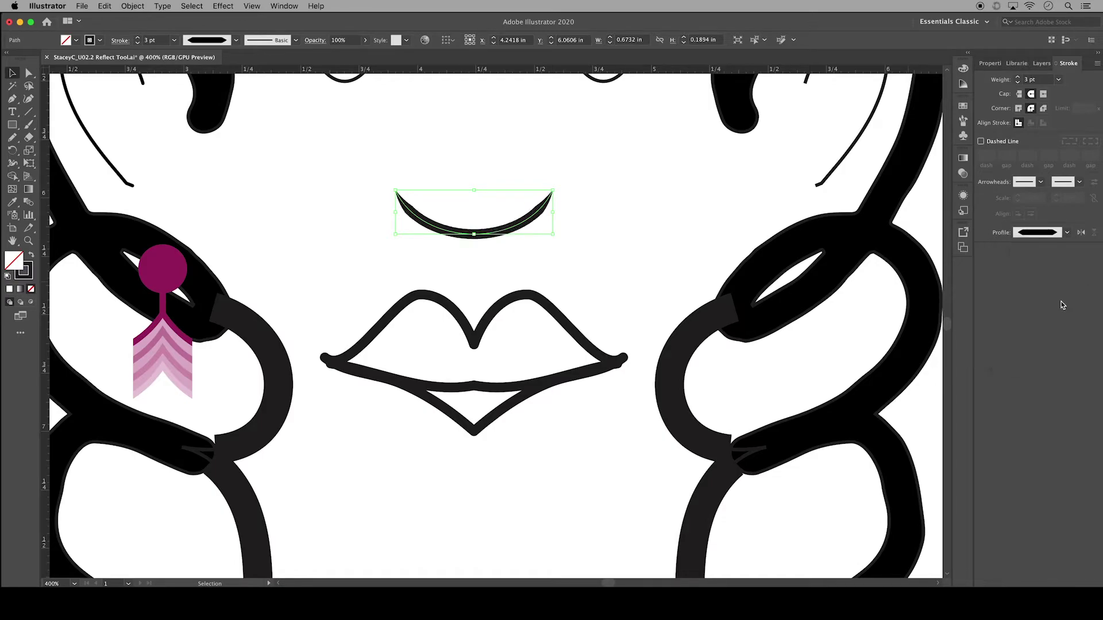
{"action": "left_click", "coordinate": [1067, 233]}
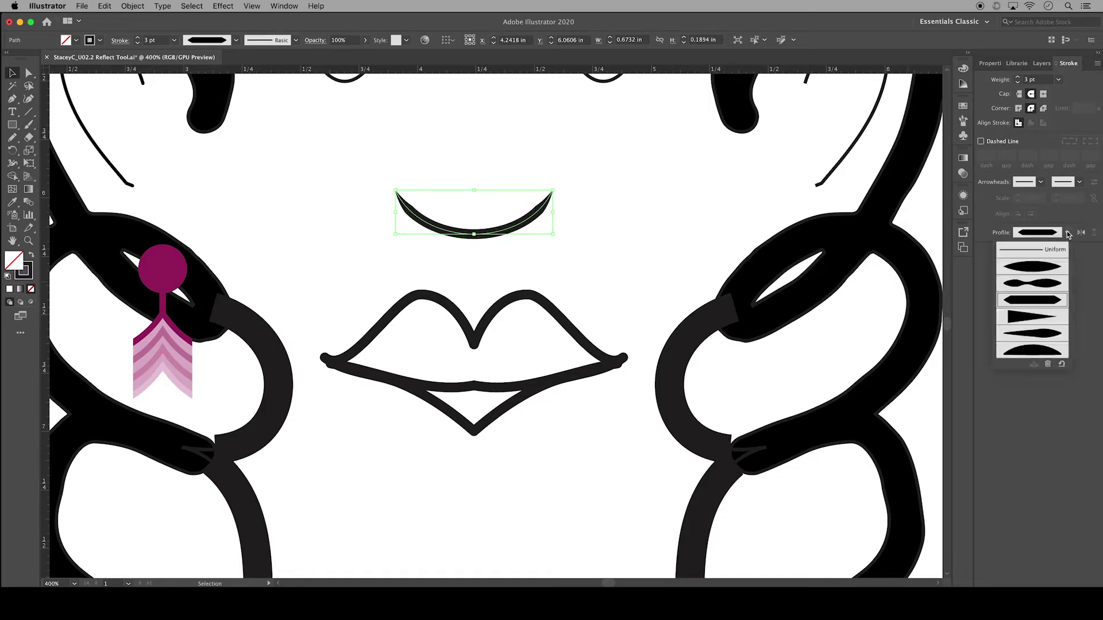
{"action": "left_click", "coordinate": [1048, 318]}
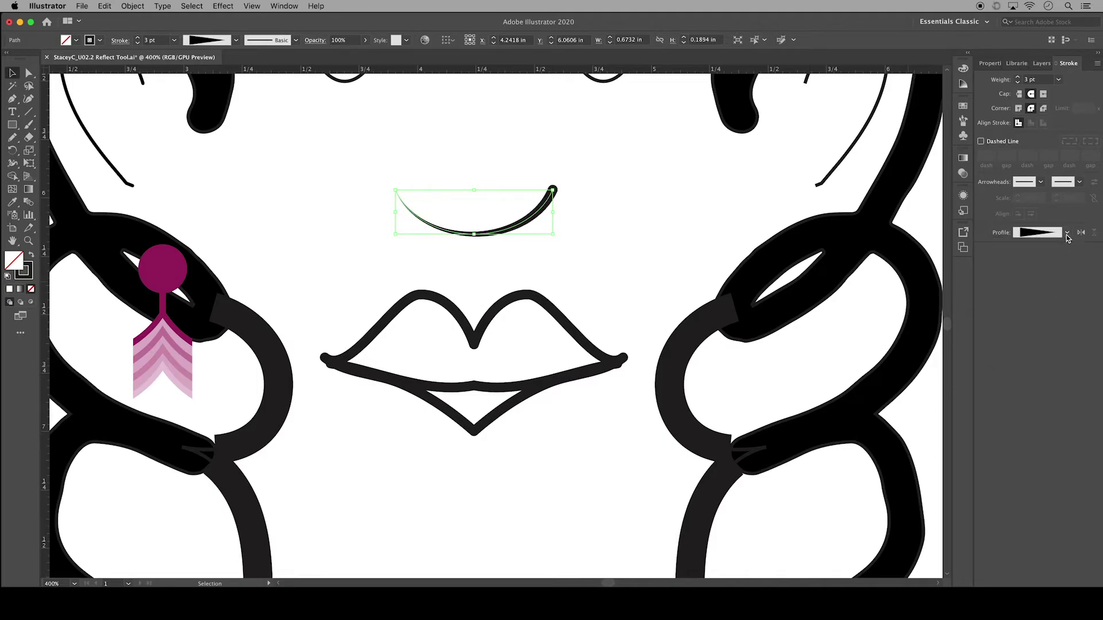
{"action": "left_click", "coordinate": [1067, 233]}
{"action": "left_click", "coordinate": [1051, 334]}
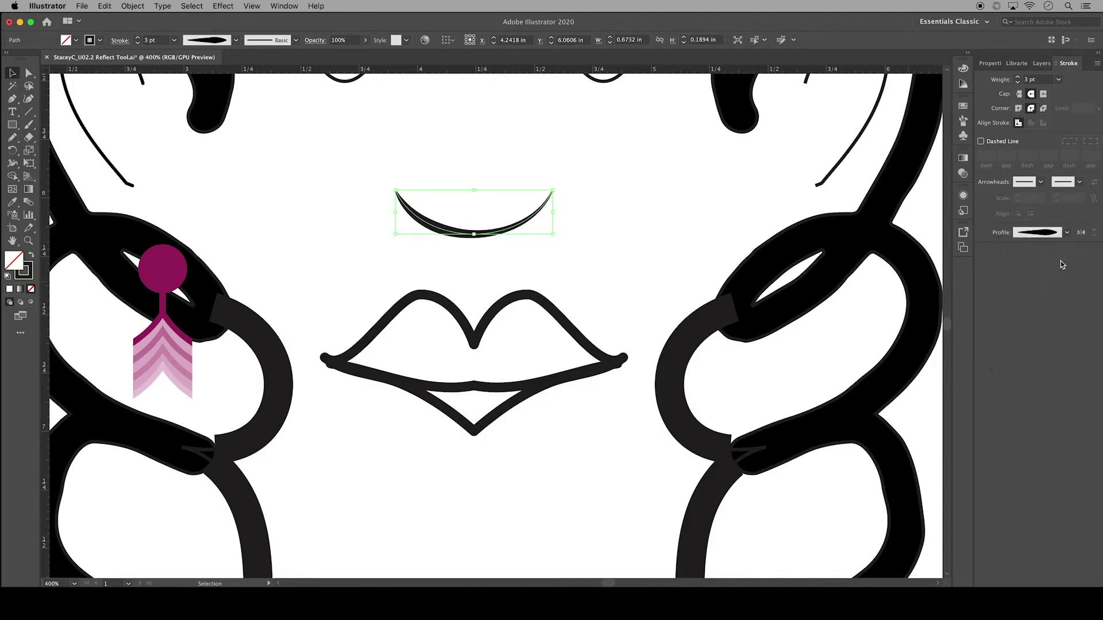
{"action": "left_click", "coordinate": [1067, 233]}
{"action": "left_click", "coordinate": [1037, 351]}
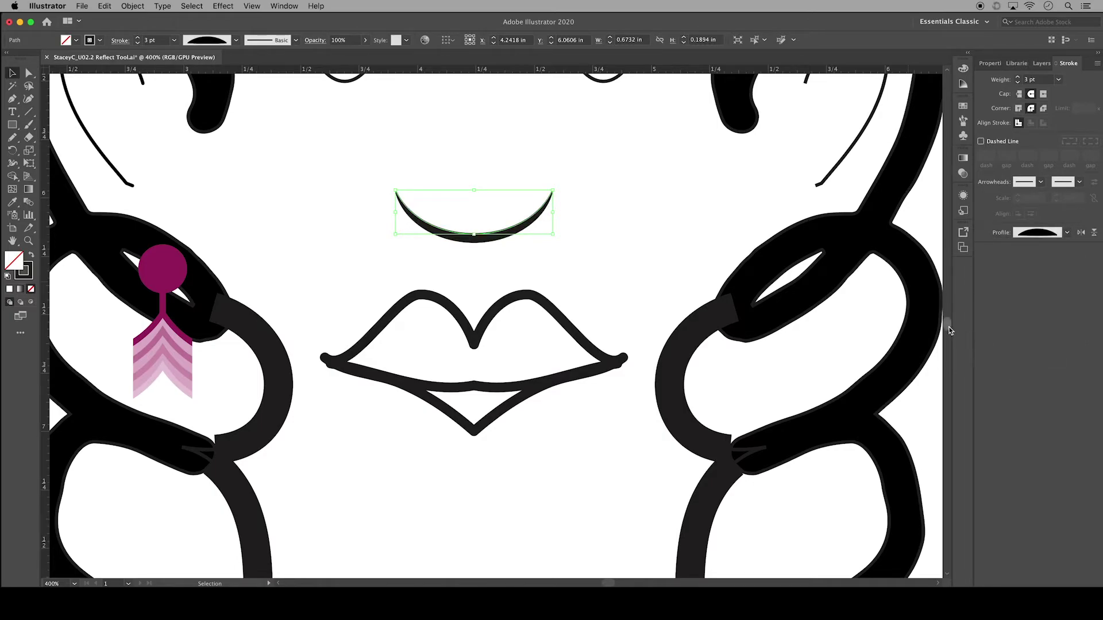
{"action": "scroll", "coordinate": [949, 327], "scroll_direction": "down", "scroll_amount": 3}
{"action": "scroll", "coordinate": [949, 327], "scroll_direction": "up", "scroll_amount": 10}
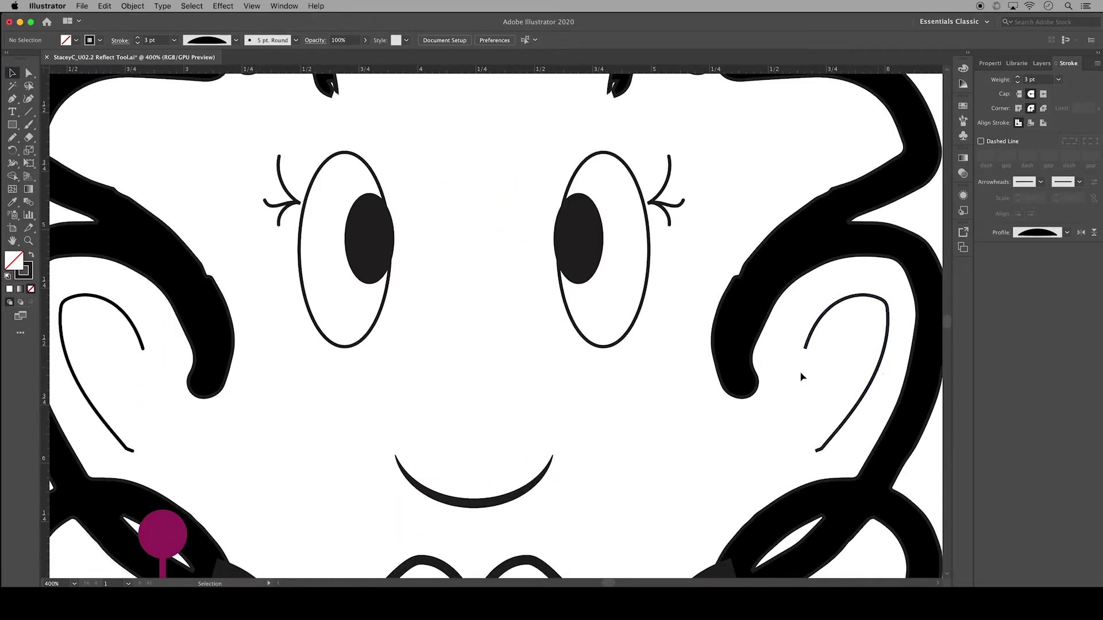
Step: Apply Width Profile 2 to both ear curves and set their stroke weight to 2 pt
{"action": "key", "text": "a"}
{"action": "left_click", "coordinate": [119, 442]}
{"action": "key", "text": "v"}
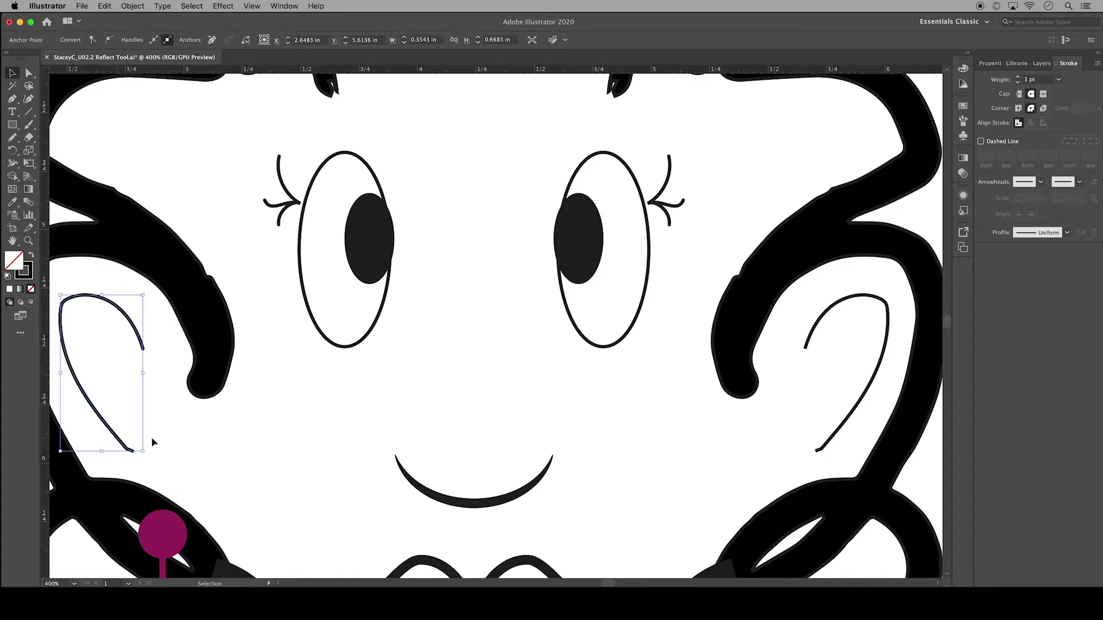
{"action": "left_click", "coordinate": [832, 442], "text": "shift"}
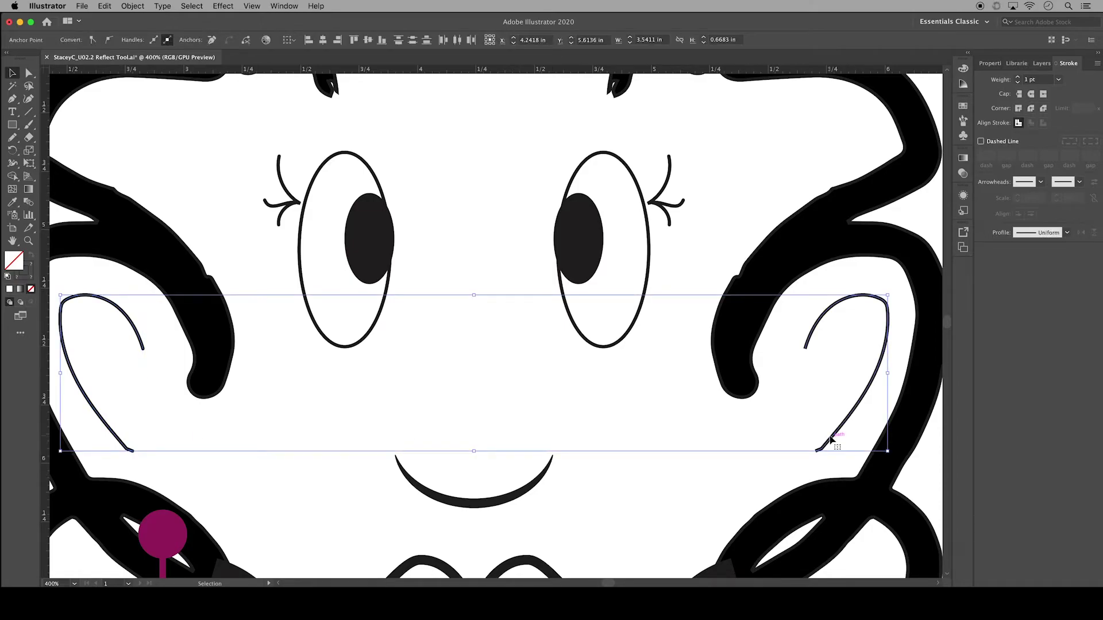
{"action": "left_click", "coordinate": [1069, 235]}
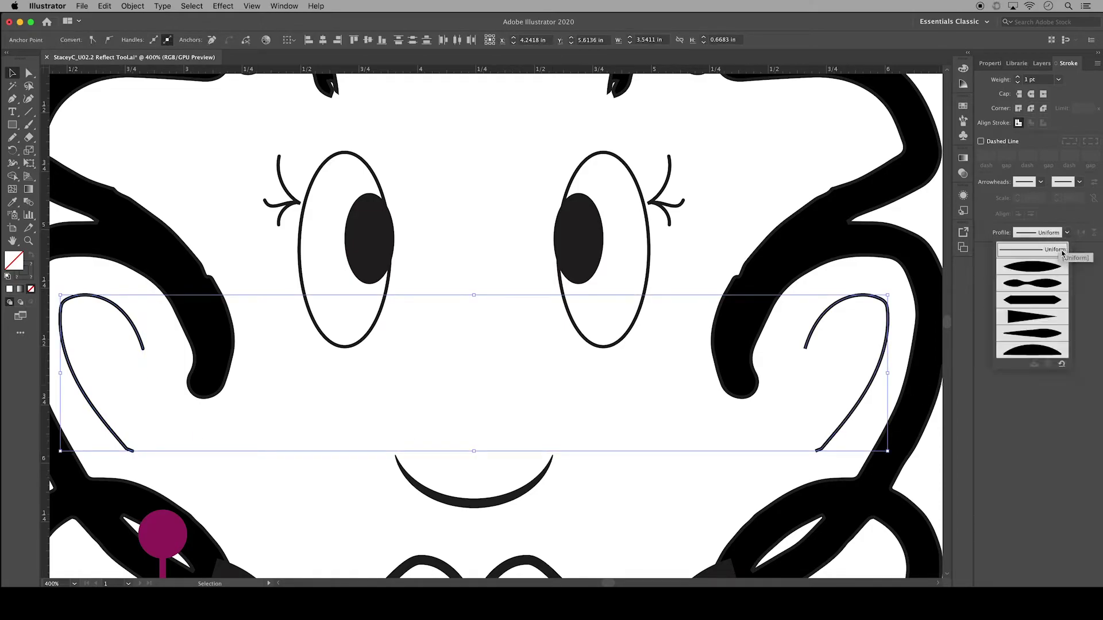
{"action": "left_click", "coordinate": [1061, 286]}
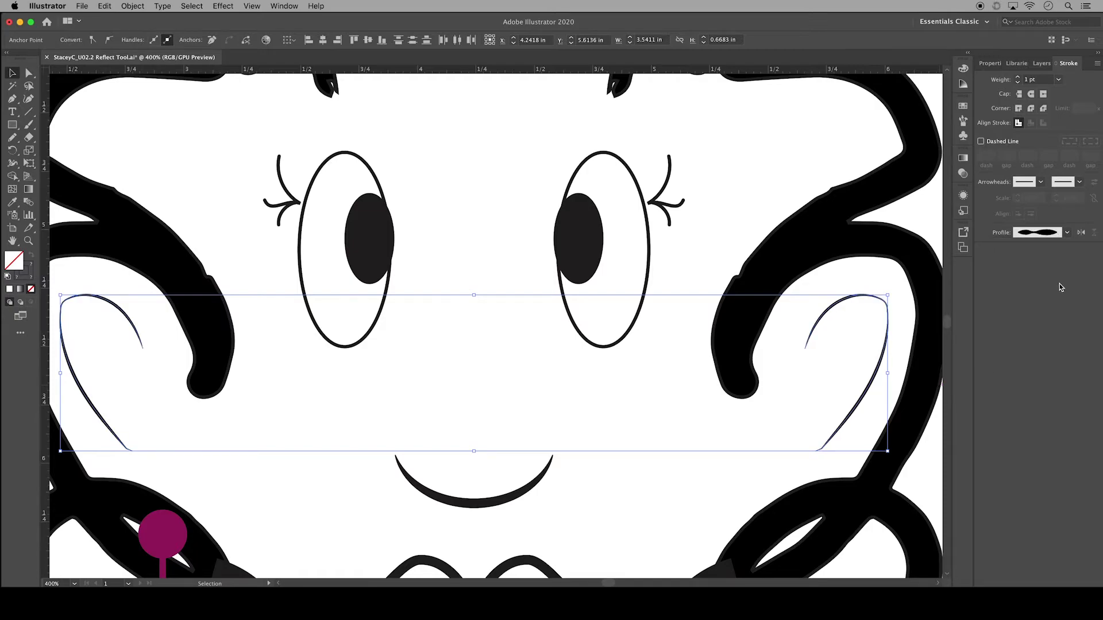
{"action": "left_click", "coordinate": [1017, 77]}
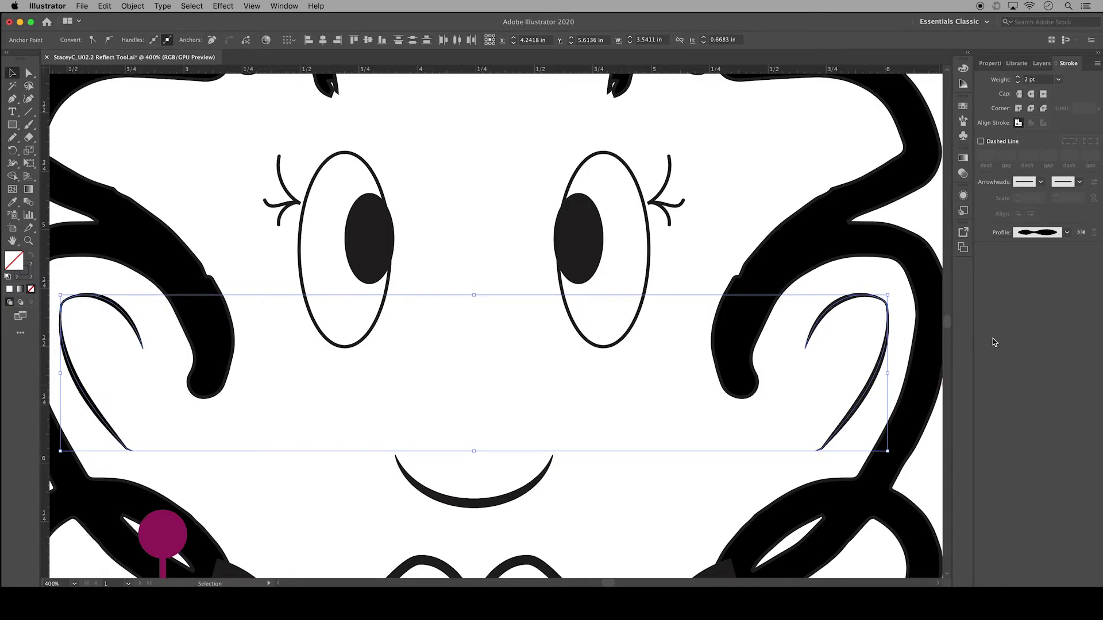
{"action": "left_click", "coordinate": [740, 462]}
{"action": "scroll", "coordinate": [800, 401], "scroll_direction": "down", "scroll_amount": 5}
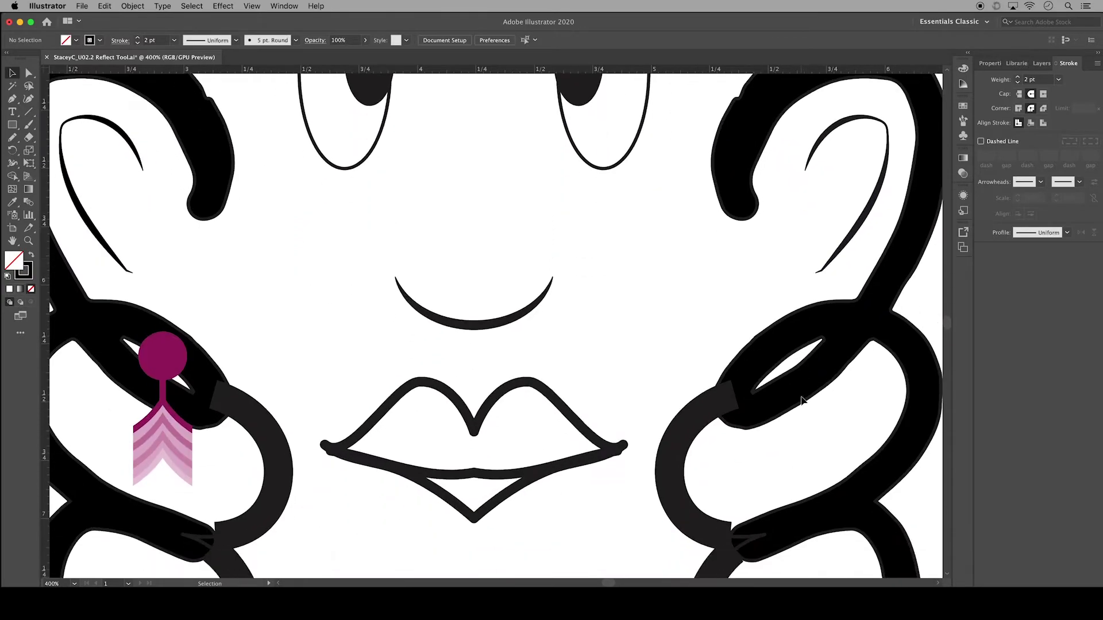
{"action": "scroll", "coordinate": [801, 400], "scroll_direction": "down", "scroll_amount": 3}
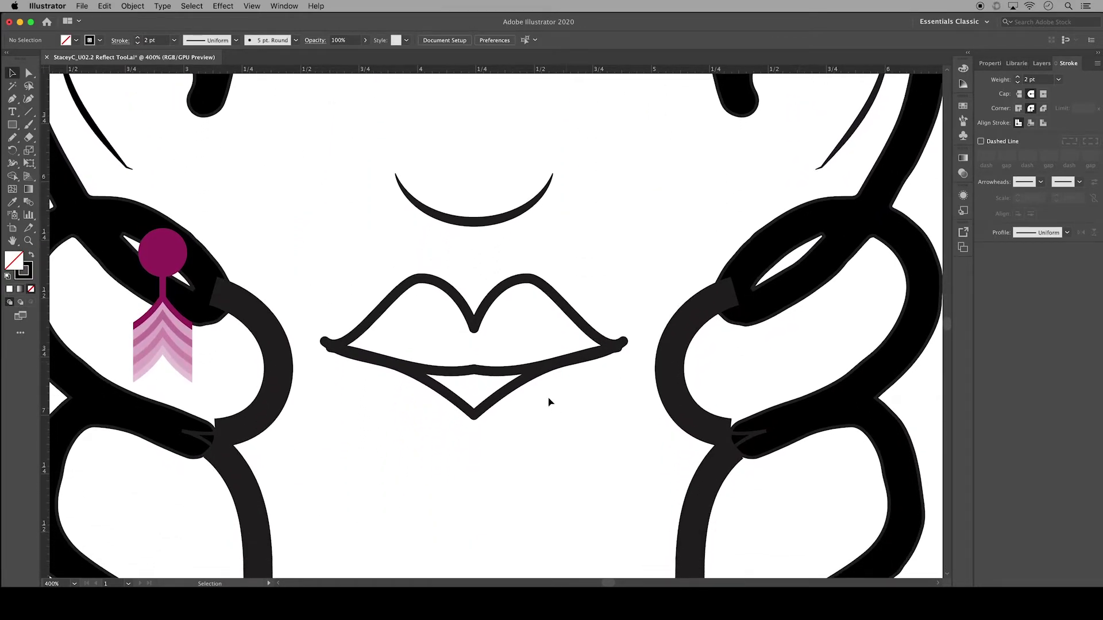
Step: Select the lips and drag Width Tool points to thicken the upper lip's peaks and sides
{"action": "left_click", "coordinate": [530, 367]}
{"action": "left_click_drag", "start_coordinate": [382, 271], "coordinate": [556, 446]}
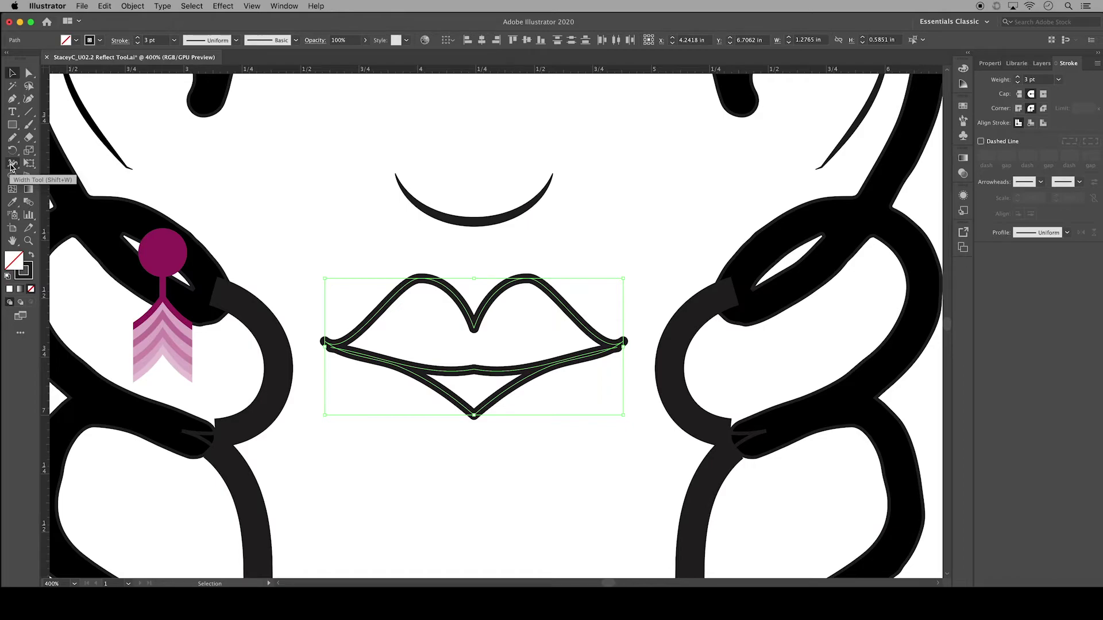
{"action": "left_click", "coordinate": [12, 166]}
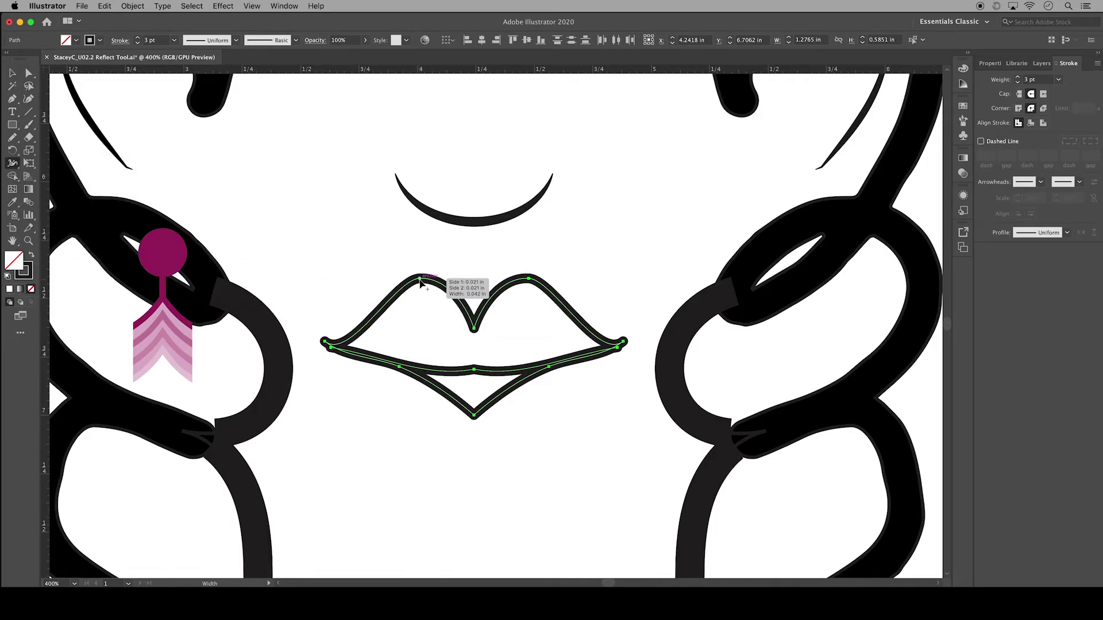
{"action": "left_click_drag", "start_coordinate": [419, 281], "coordinate": [423, 296]}
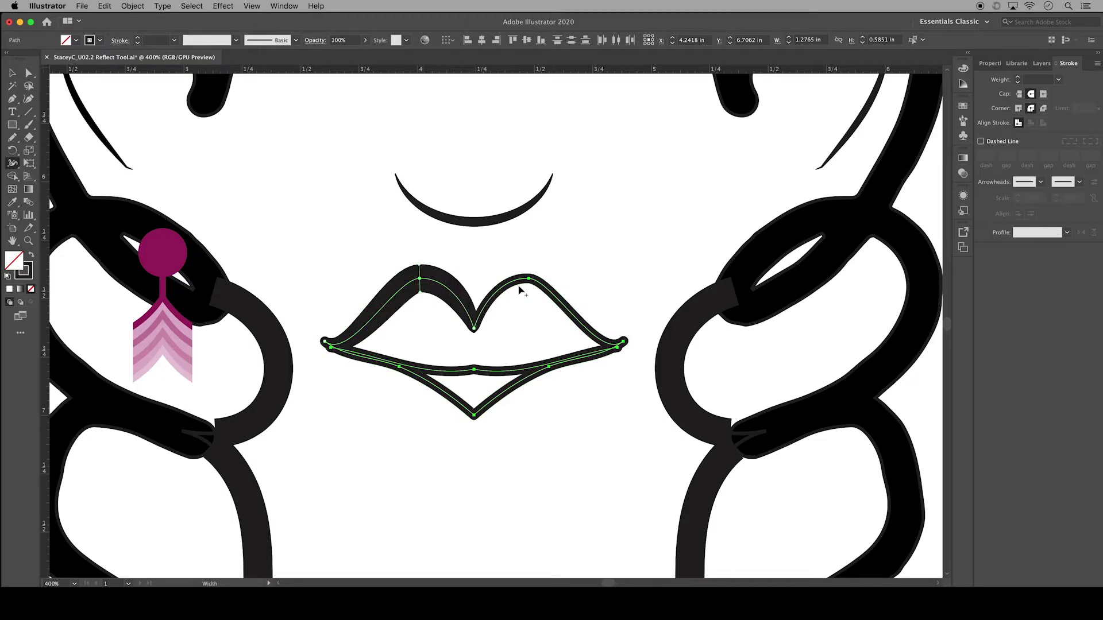
{"action": "left_click_drag", "start_coordinate": [530, 281], "coordinate": [528, 247]}
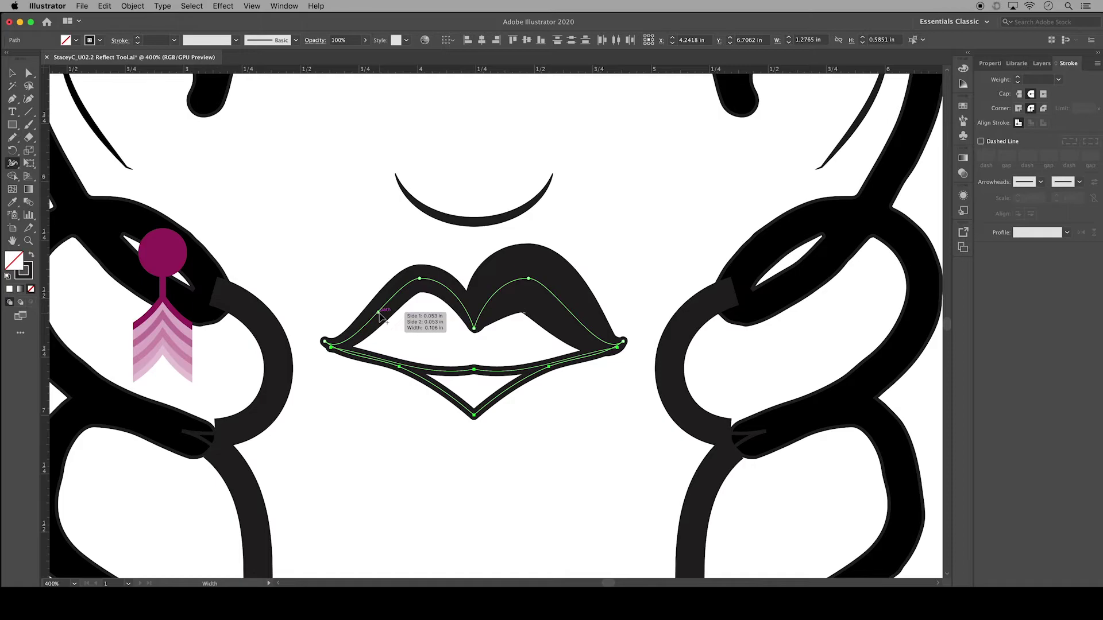
{"action": "left_click_drag", "start_coordinate": [380, 316], "coordinate": [399, 338]}
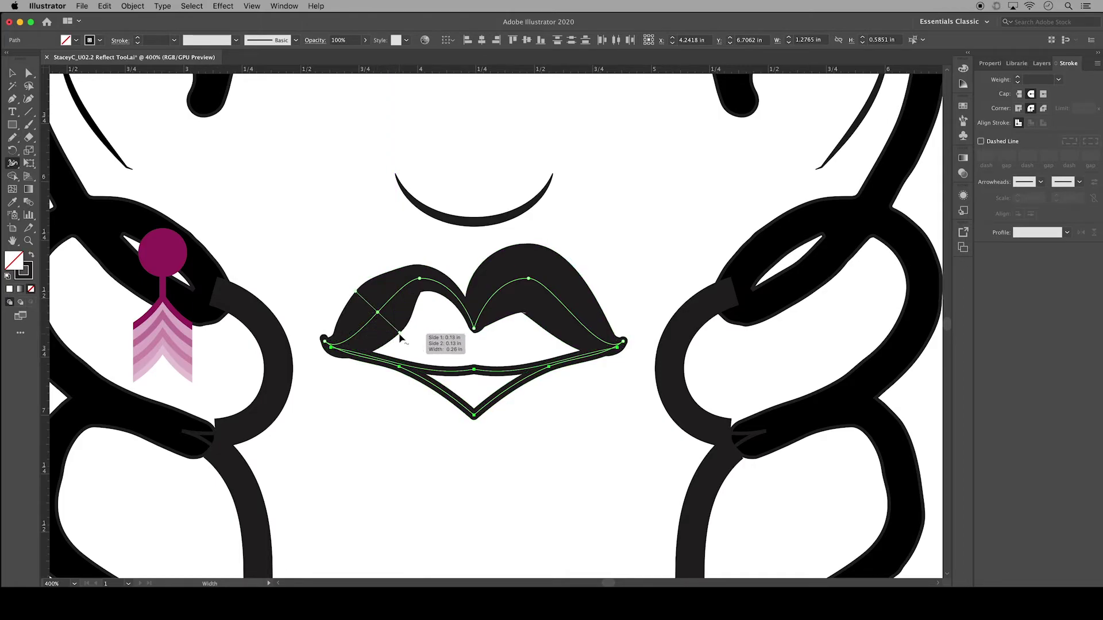
Step: Undo the first width attempt and re-widen the upper lip at its left peak
{"action": "key", "text": "super+z"}
{"action": "key", "text": "super+z"}
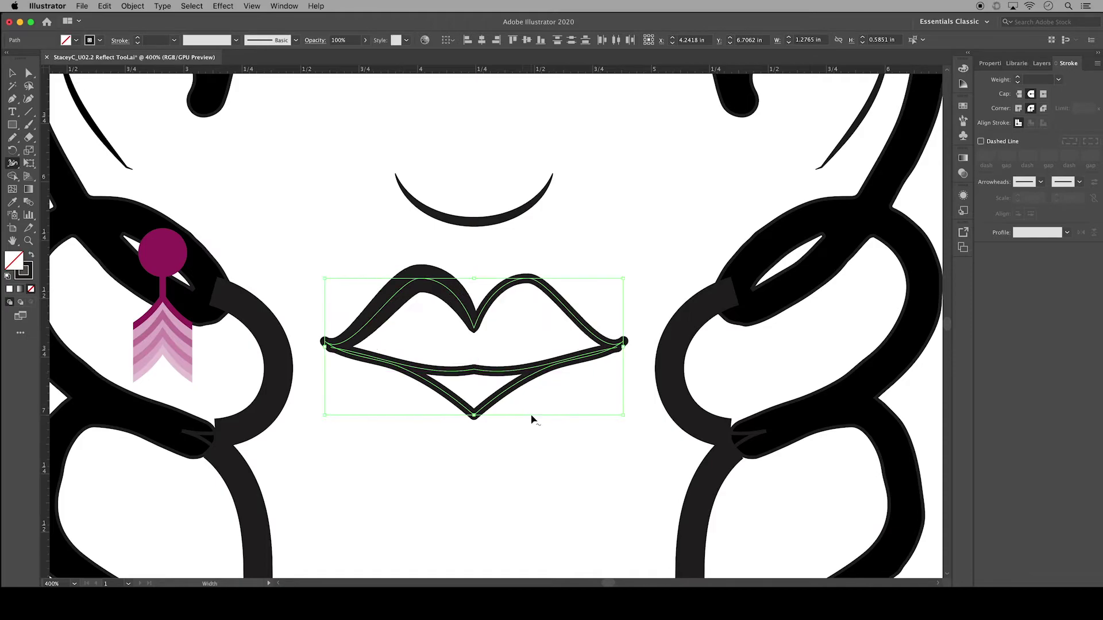
{"action": "key", "text": "super+shift+a"}
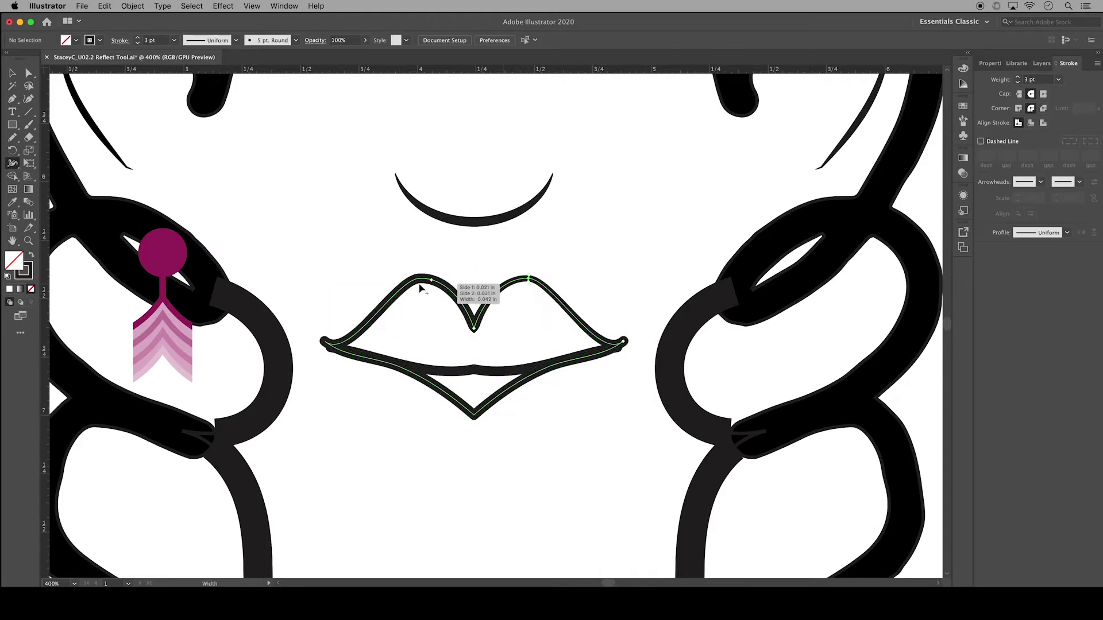
{"action": "left_click_drag", "start_coordinate": [419, 280], "coordinate": [422, 300]}
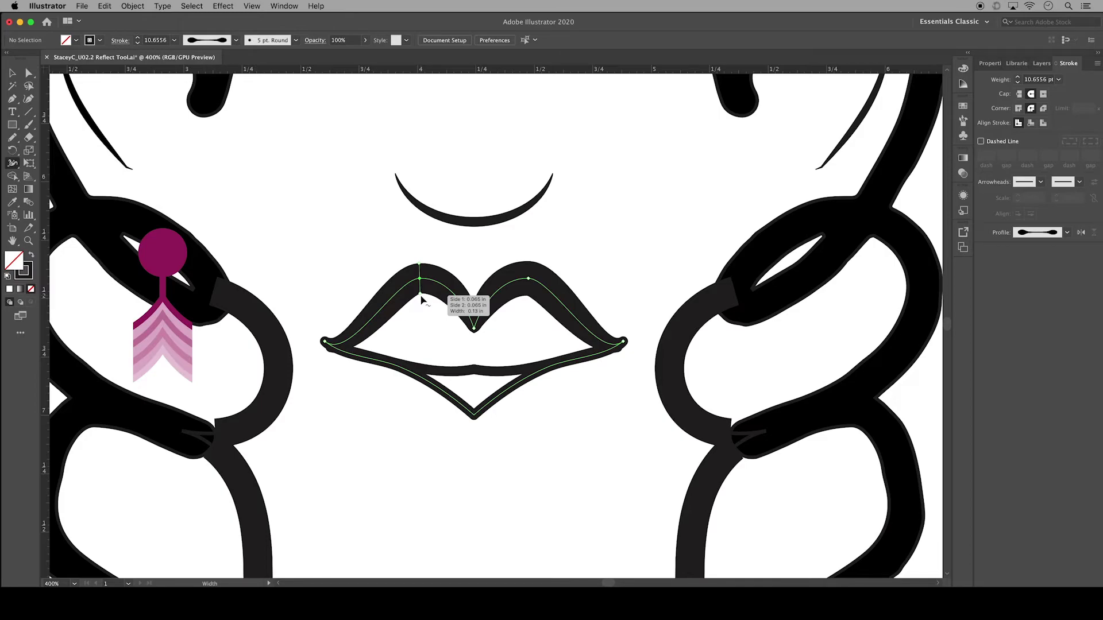
{"action": "left_click_drag", "start_coordinate": [421, 298], "coordinate": [424, 298]}
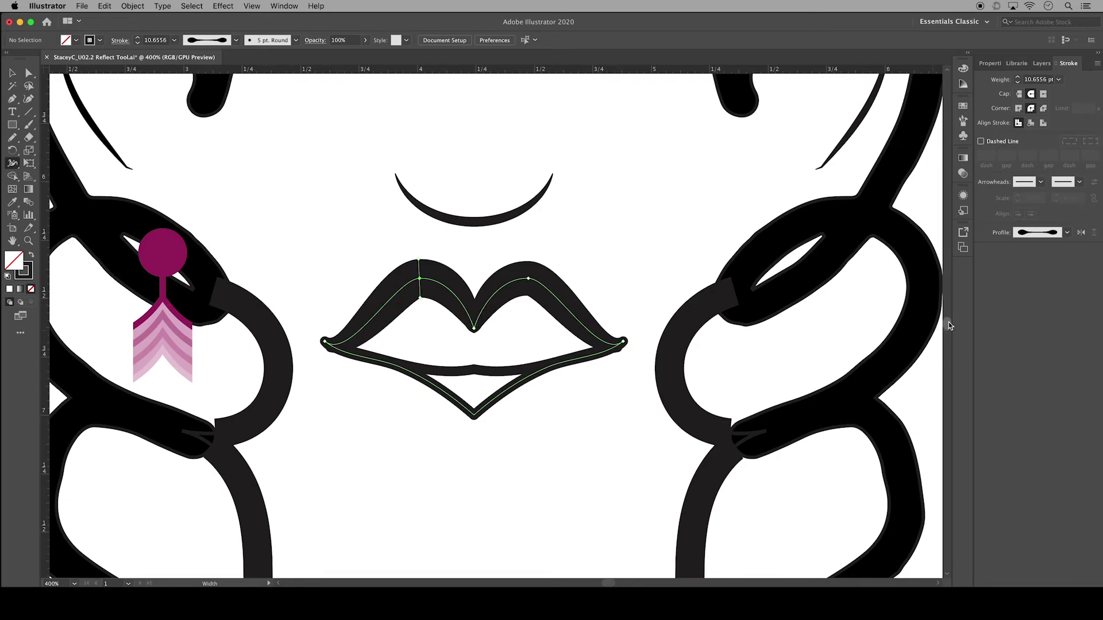
{"action": "scroll", "coordinate": [948, 327], "scroll_direction": "up", "scroll_amount": 10}
Step: Select the left pupil and dock the Window > Appearance panel under the Stroke panel
{"action": "key", "text": "v"}
{"action": "left_click", "coordinate": [369, 286]}
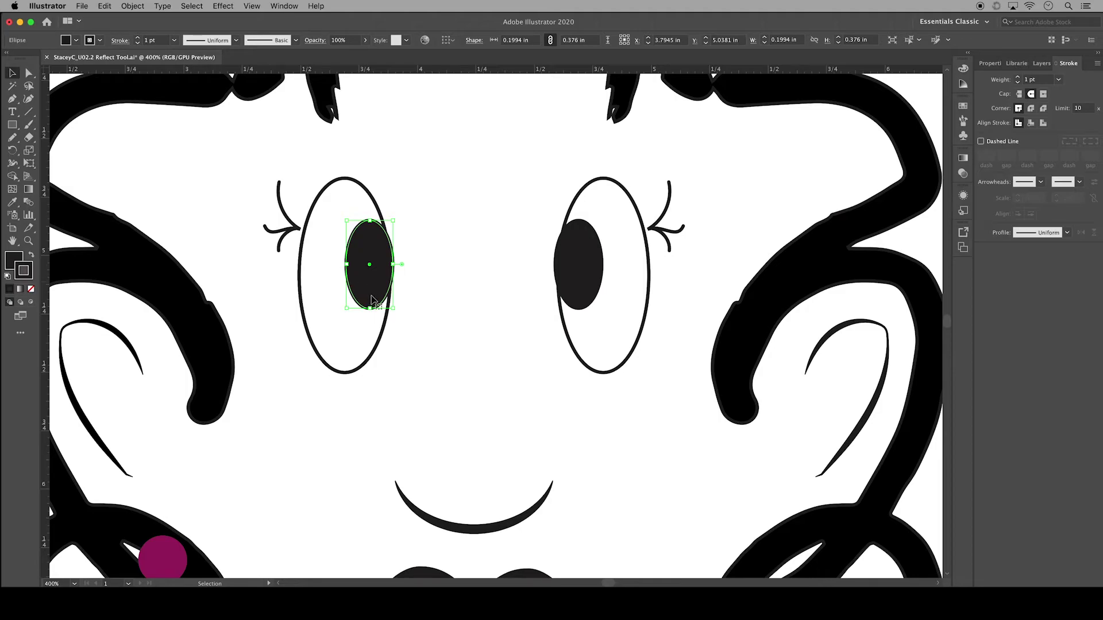
{"action": "left_click", "coordinate": [283, 6]}
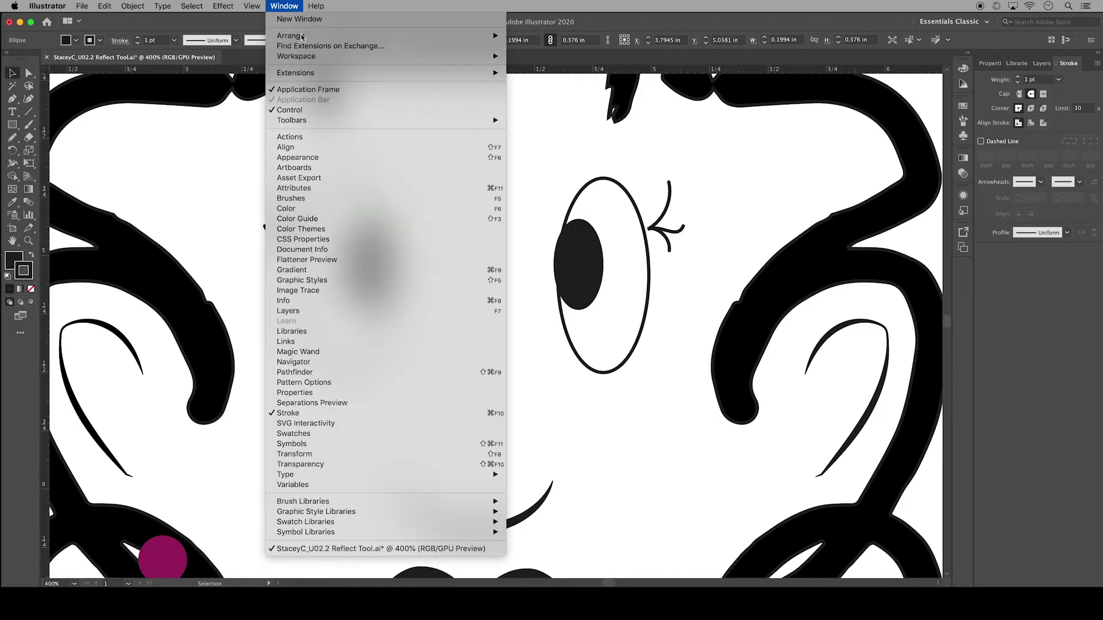
{"action": "left_click", "coordinate": [326, 157]}
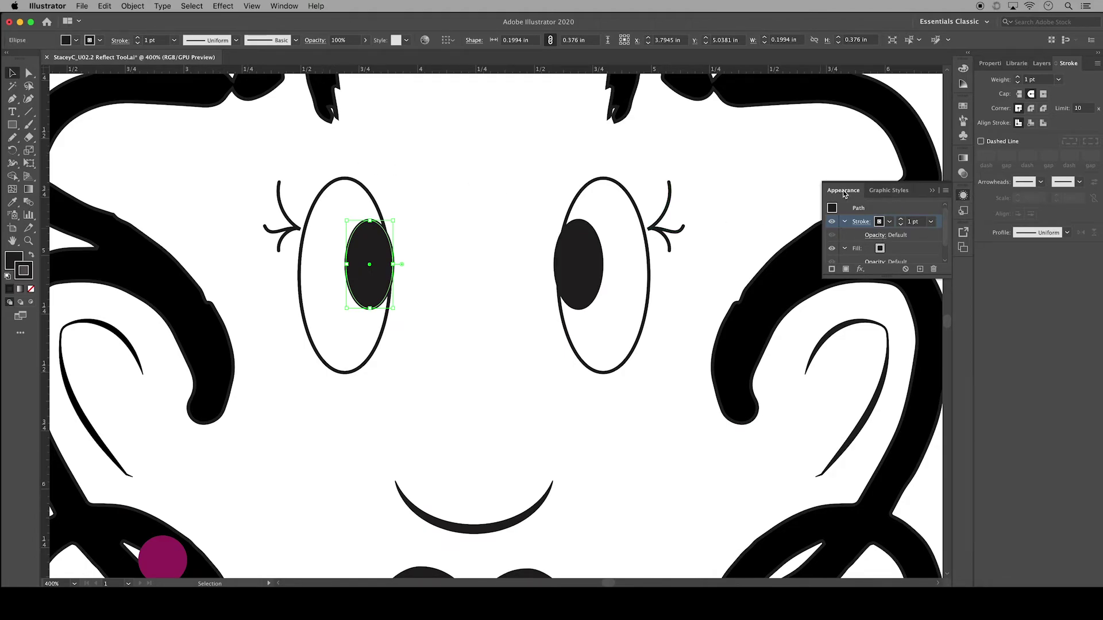
{"action": "mouse_move", "coordinate": [843, 194]}
{"action": "left_mouse_down"}
{"action": "mouse_move", "coordinate": [919, 241]}
{"action": "mouse_move", "coordinate": [1007, 263]}
{"action": "left_mouse_up"}
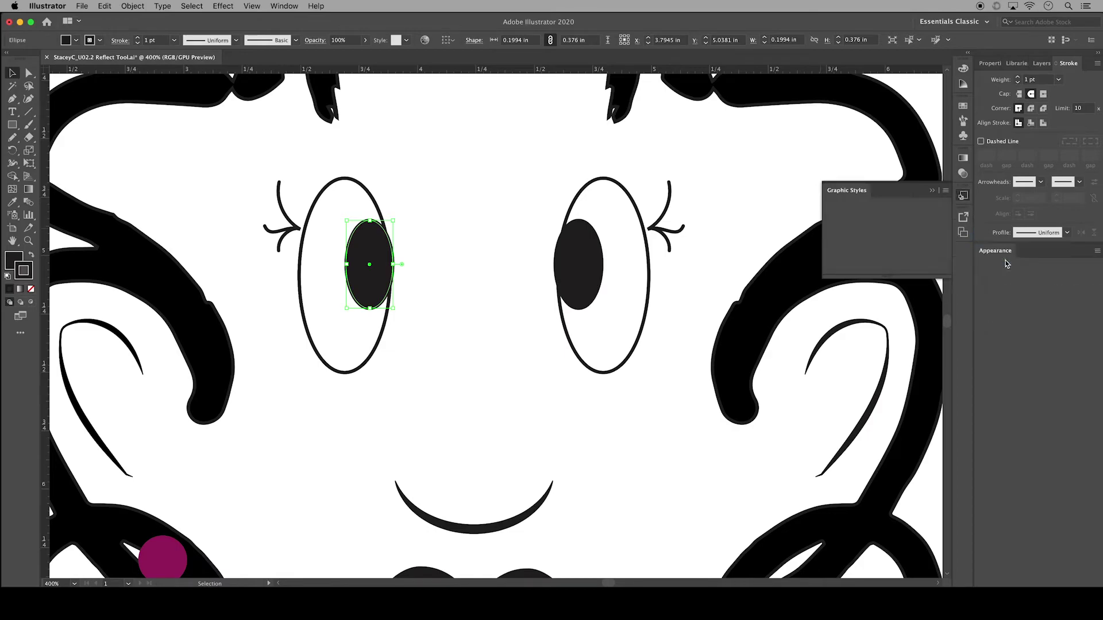
{"action": "left_click", "coordinate": [932, 190]}
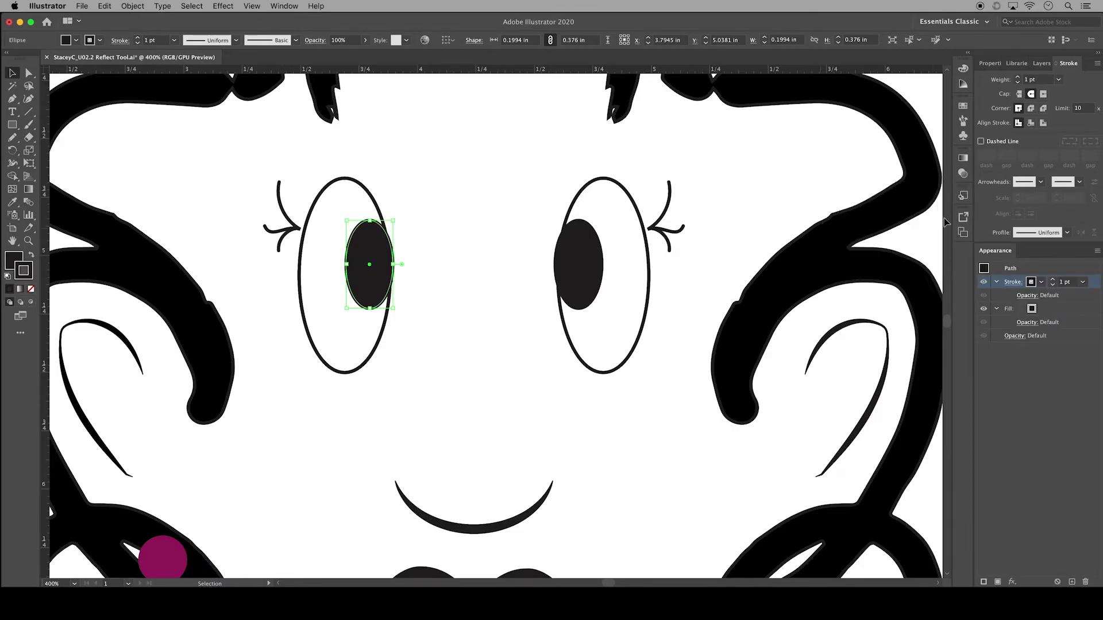
{"action": "left_click", "coordinate": [1043, 409]}
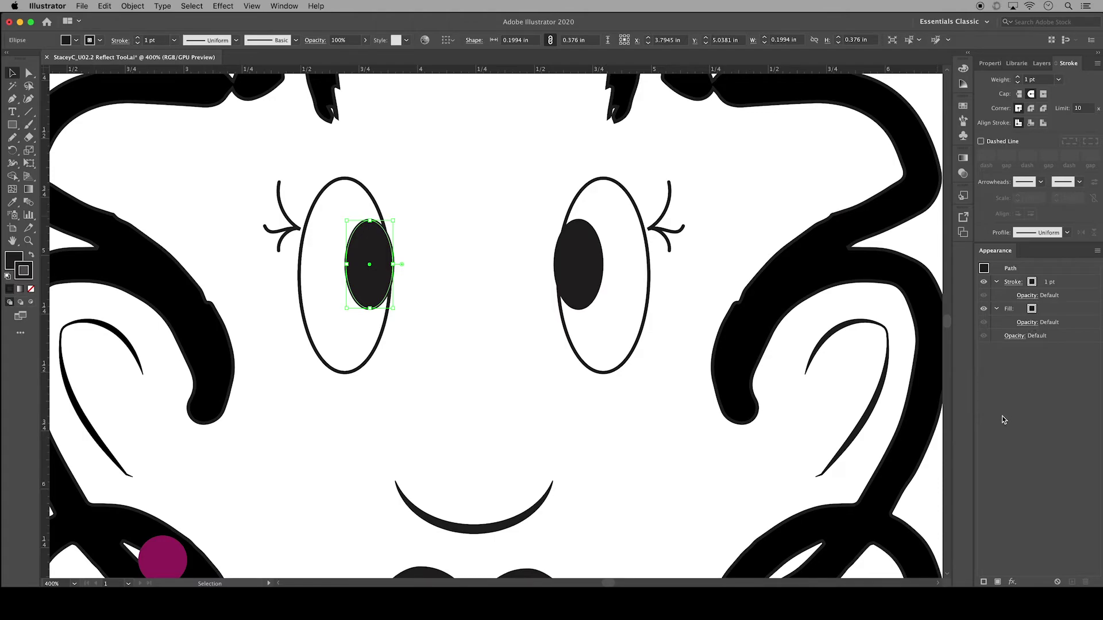
Step: Add a second stroke to the left pupil, colour it blue and set it to 6 pt
{"action": "left_click", "coordinate": [984, 582]}
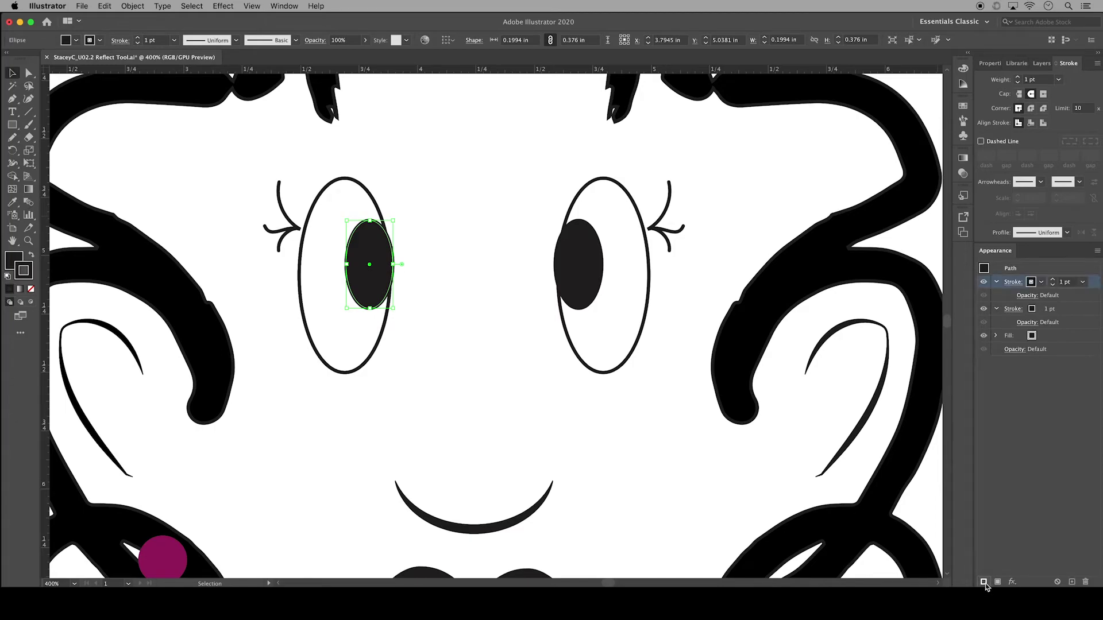
{"action": "left_click", "coordinate": [1042, 284]}
{"action": "left_click", "coordinate": [1017, 317]}
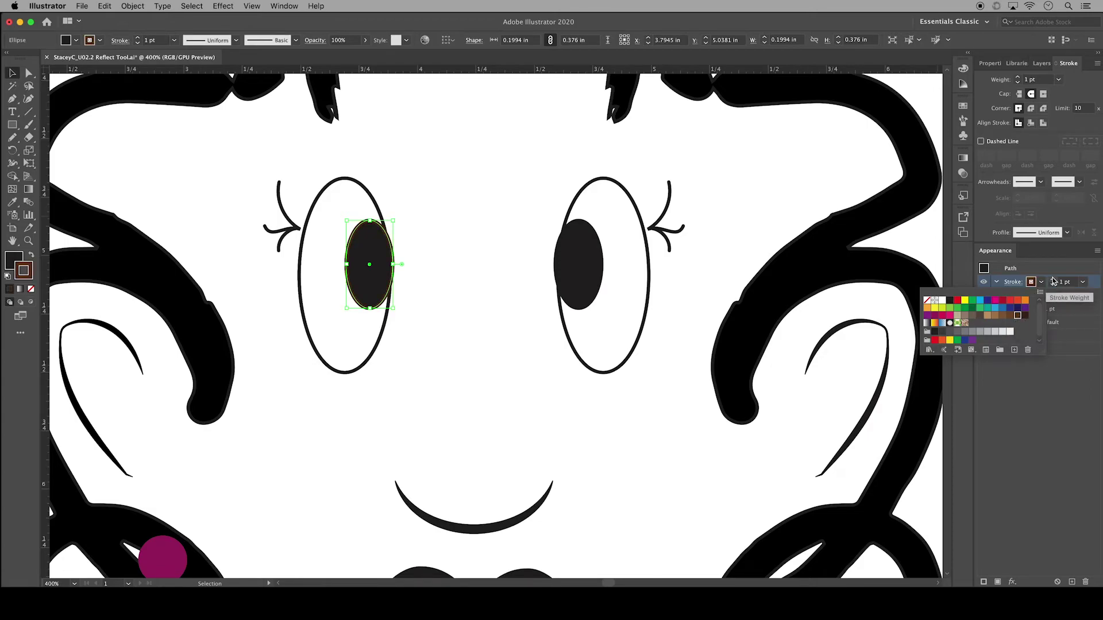
{"action": "left_click", "coordinate": [1053, 279]}
{"action": "left_click", "coordinate": [1053, 279]}
{"action": "left_click", "coordinate": [1054, 279]}
{"action": "left_click", "coordinate": [1054, 279]}
{"action": "left_click", "coordinate": [1054, 279]}
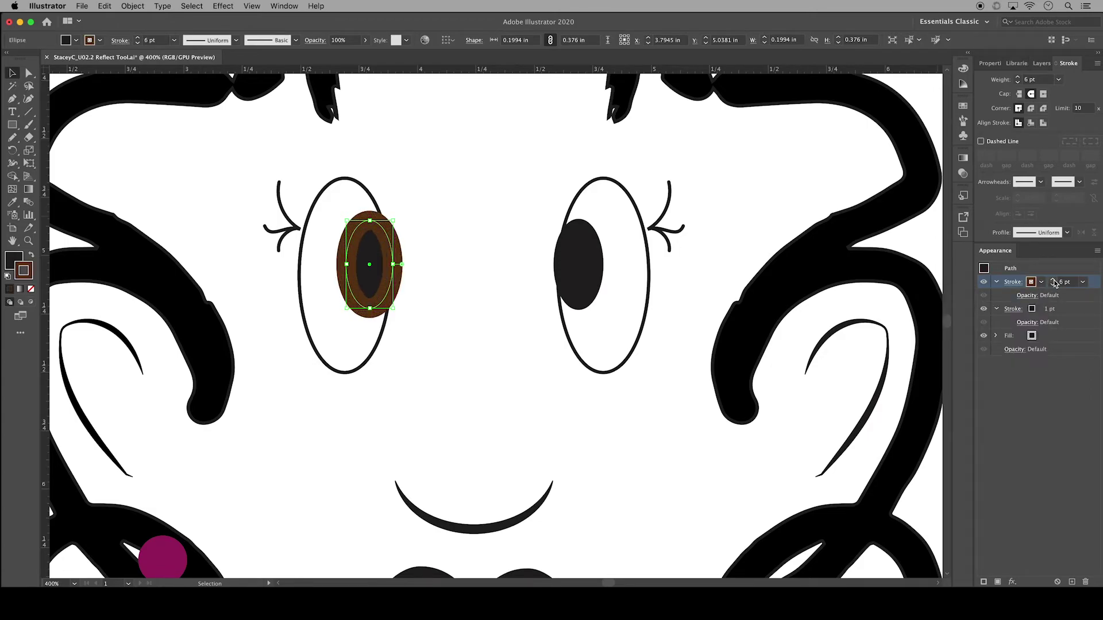
{"action": "left_click", "coordinate": [965, 309]}
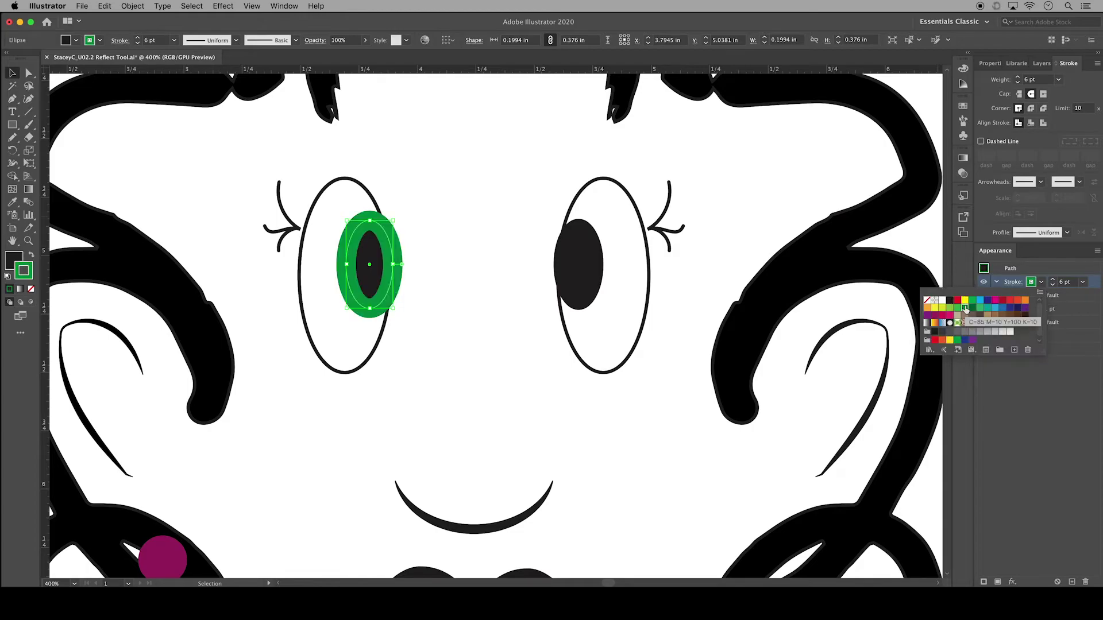
{"action": "left_click", "coordinate": [995, 309]}
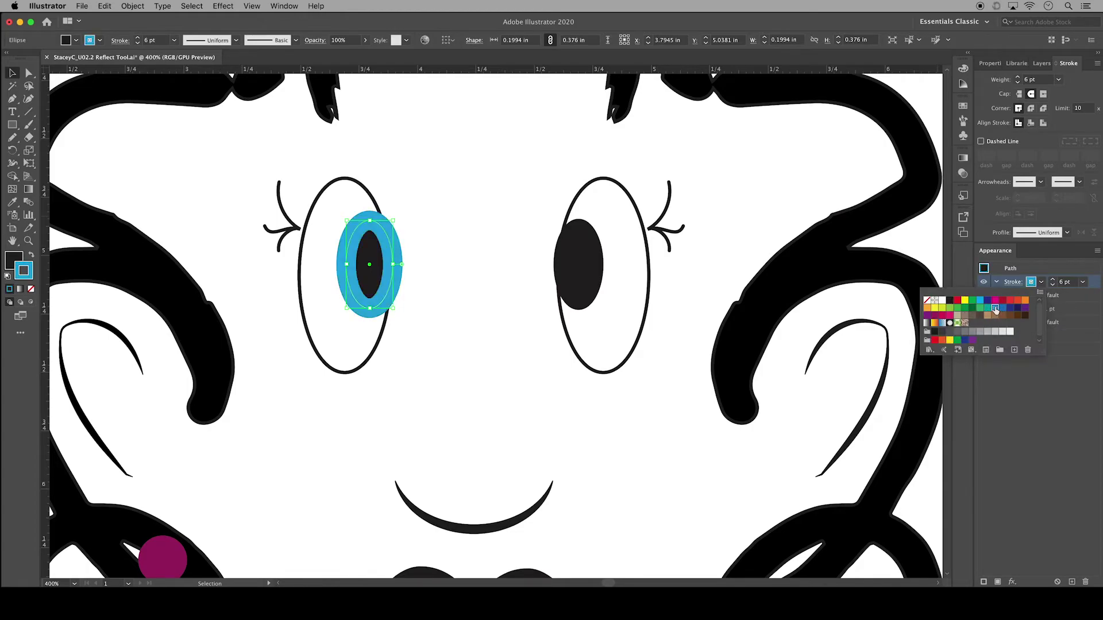
{"action": "left_click", "coordinate": [1062, 381]}
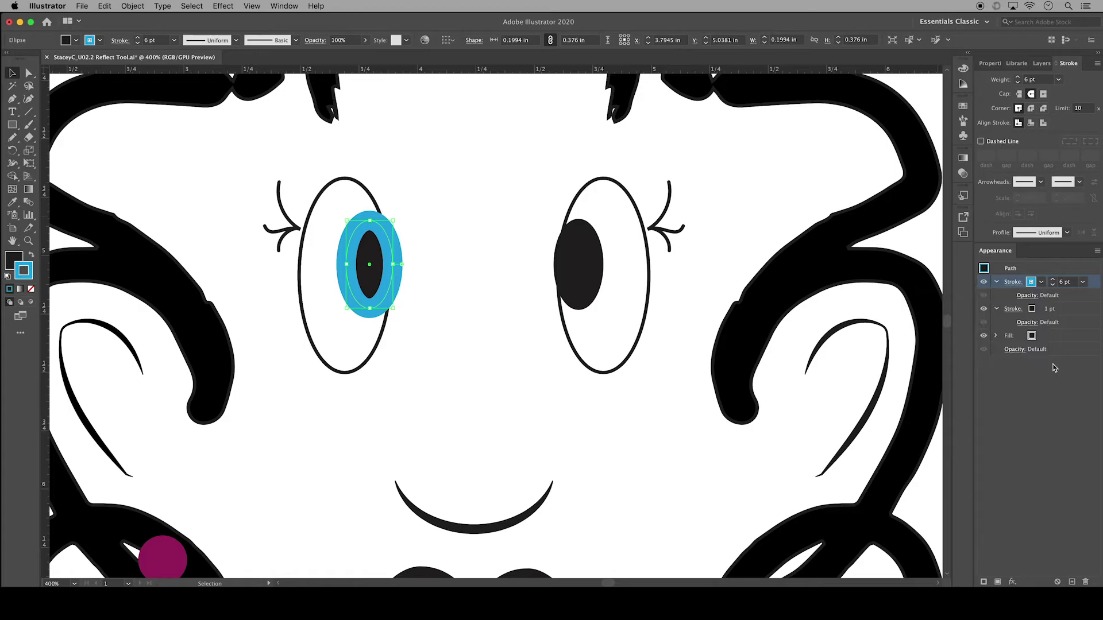
Step: Bring the left eye outline to front and move the pupil's 6 pt blue stroke below its 1 pt black stroke
{"action": "left_click", "coordinate": [384, 333]}
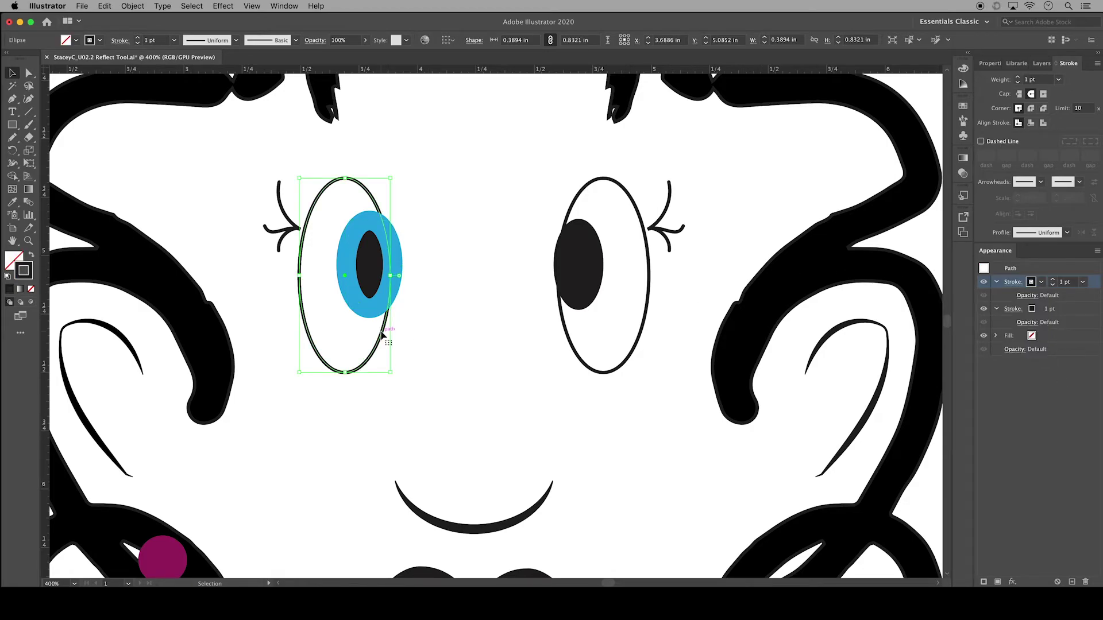
{"action": "right_click", "coordinate": [384, 334]}
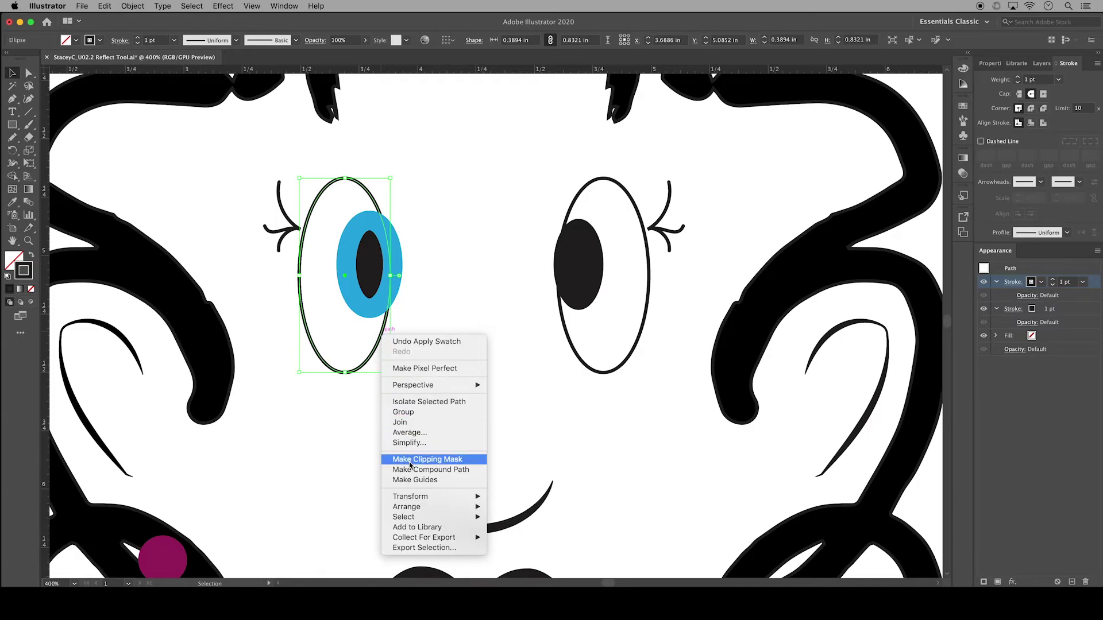
{"action": "mouse_move", "coordinate": [446, 508]}
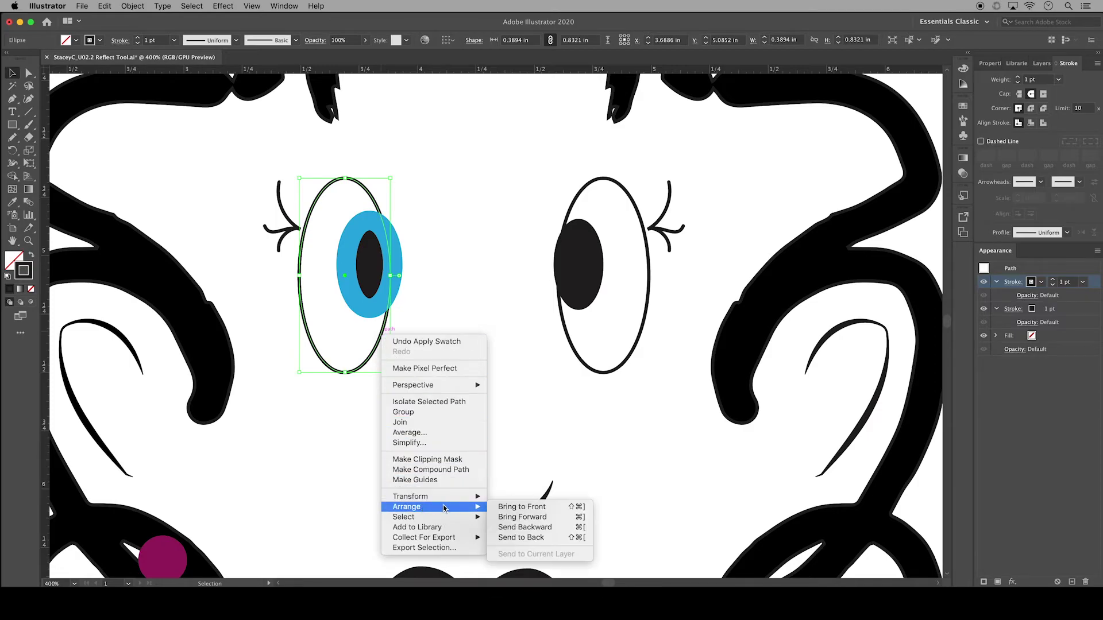
{"action": "left_click", "coordinate": [501, 508]}
{"action": "left_click", "coordinate": [370, 308]}
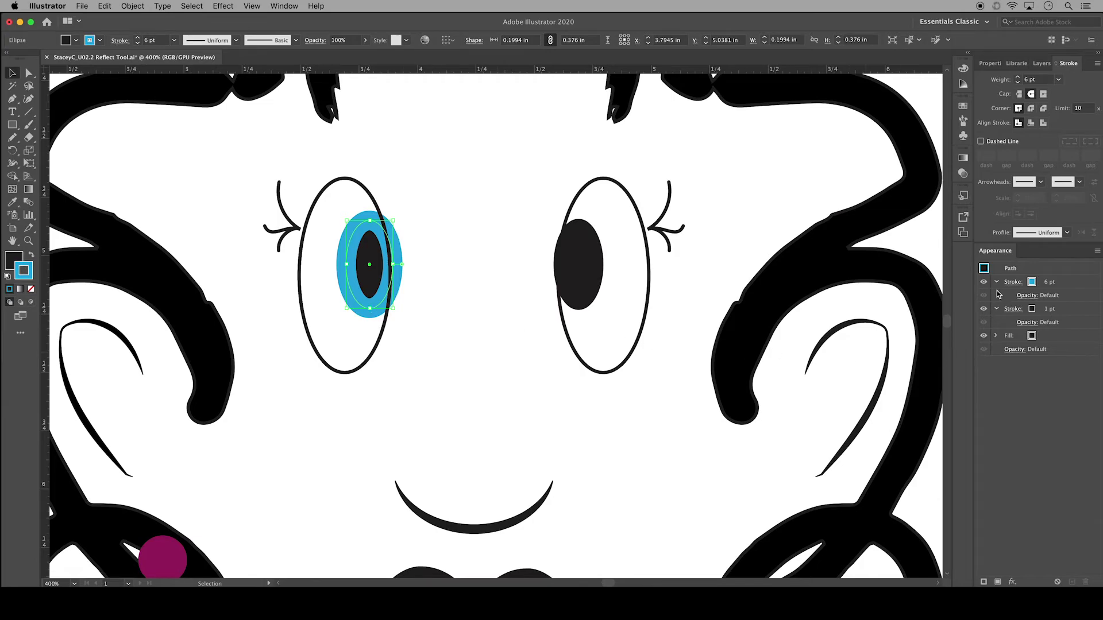
{"action": "left_click_drag", "start_coordinate": [994, 283], "coordinate": [991, 331]}
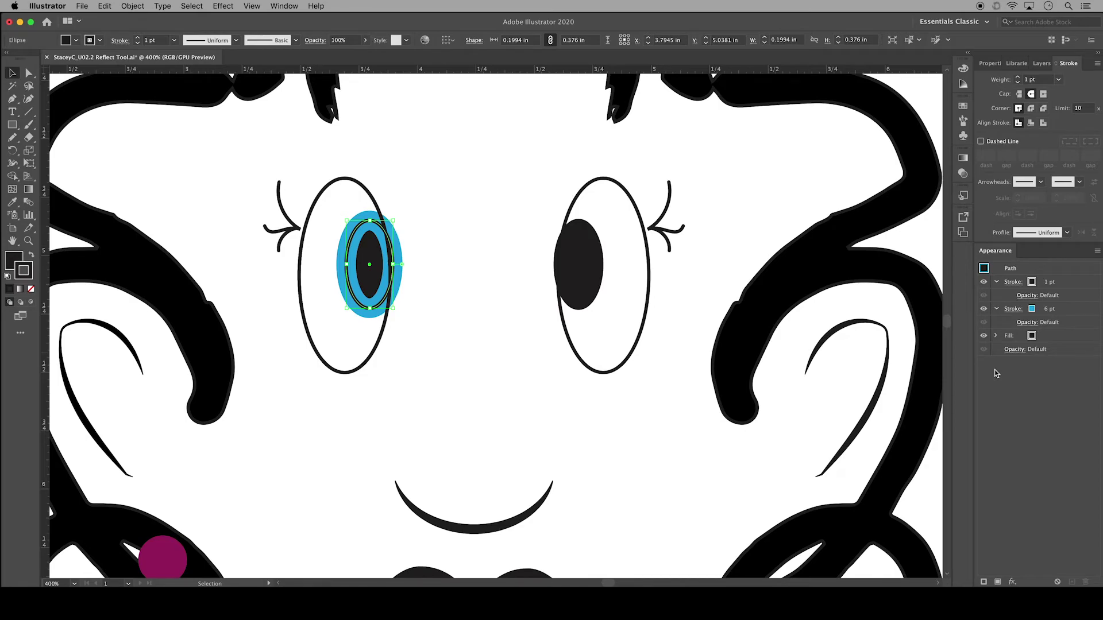
Step: Apply Artistic > Palette Knife to the pupil's 6 pt blue stroke, with the preview set to Fit on Screen
{"action": "left_click", "coordinate": [1054, 312]}
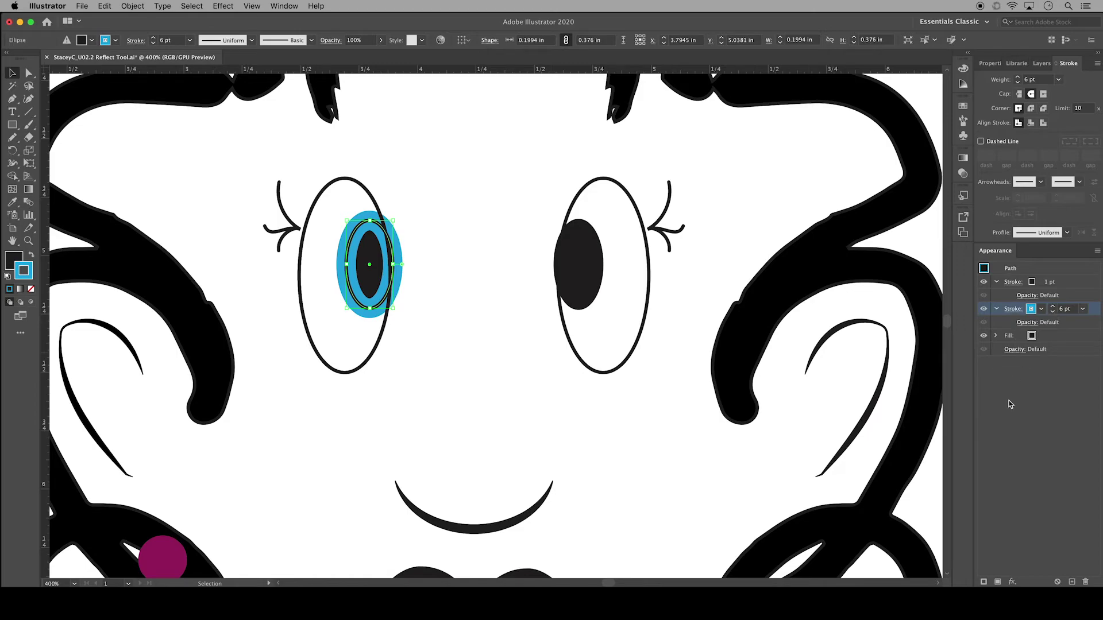
{"action": "left_click", "coordinate": [1013, 583]}
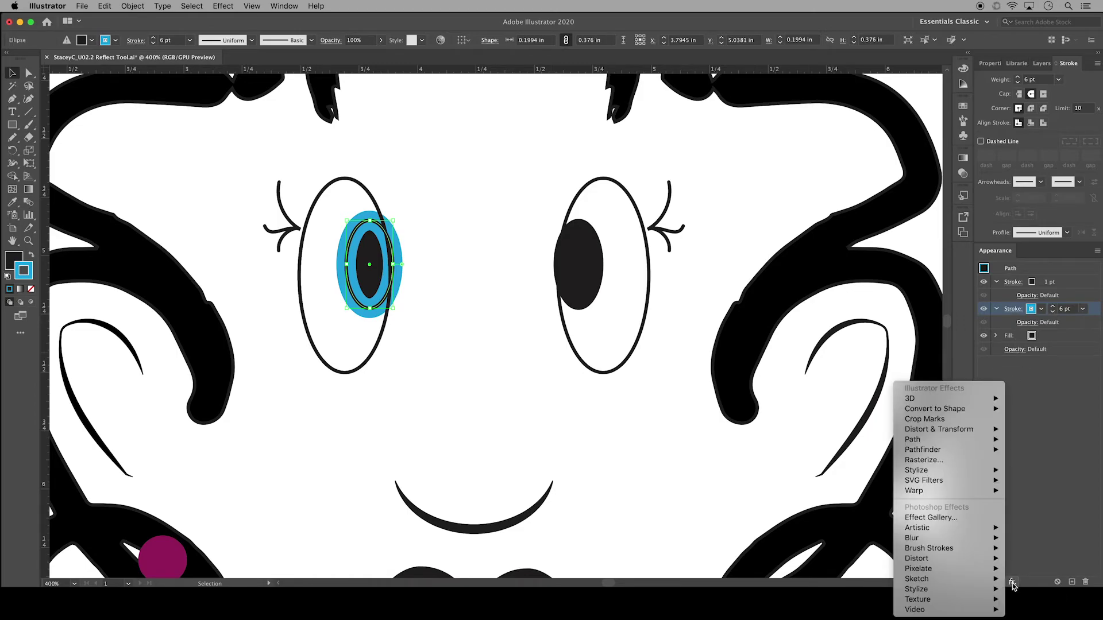
{"action": "mouse_move", "coordinate": [994, 528]}
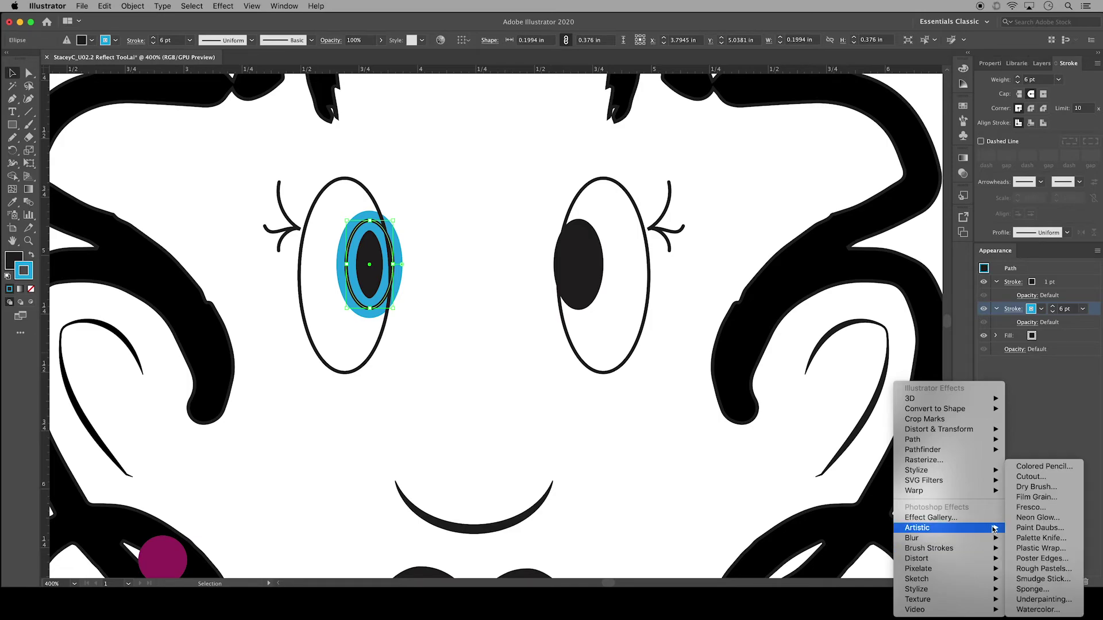
{"action": "left_click", "coordinate": [1020, 538]}
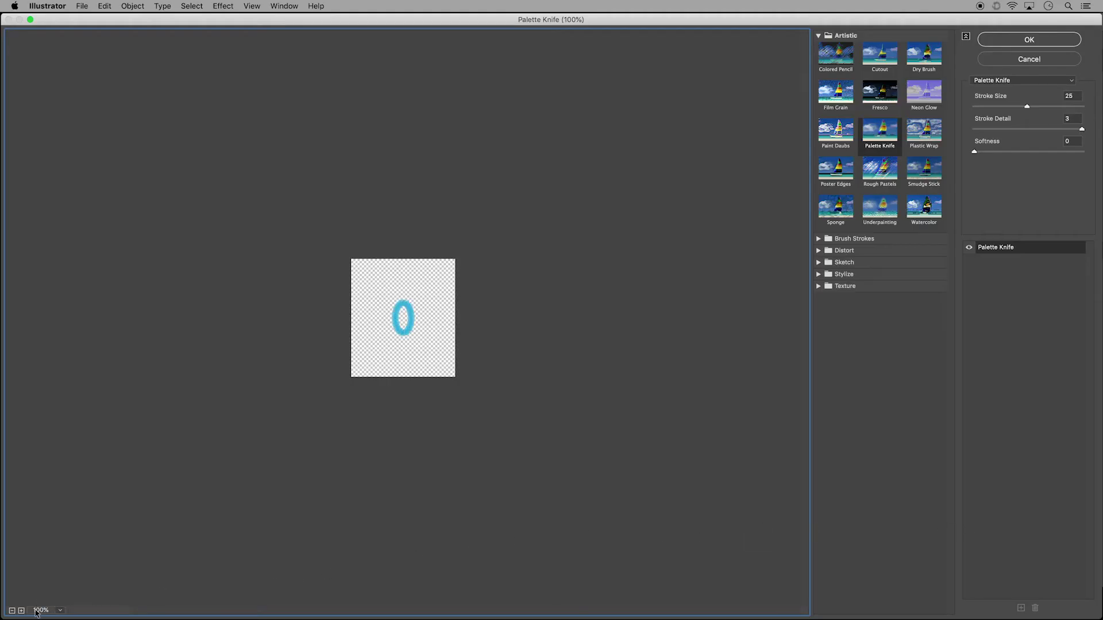
{"action": "left_click", "coordinate": [60, 610]}
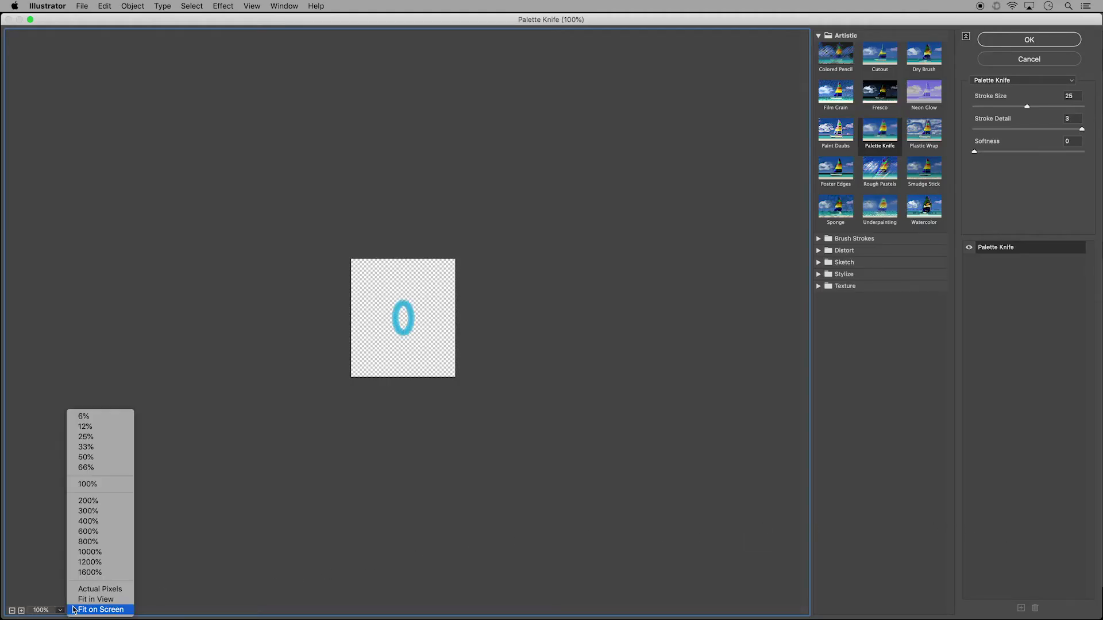
{"action": "left_click", "coordinate": [74, 610]}
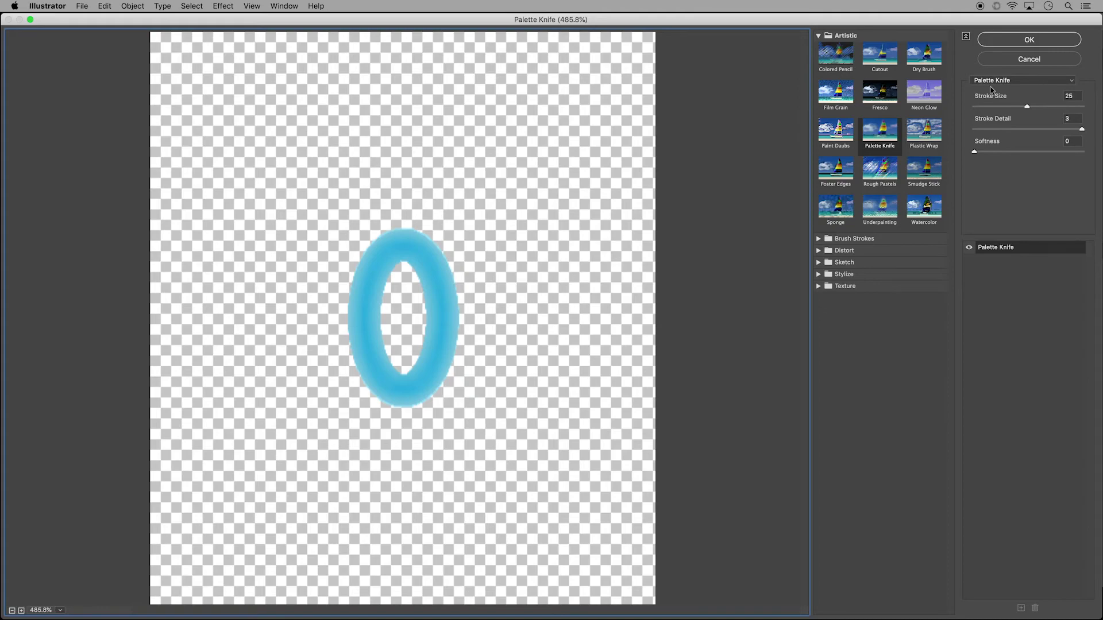
{"action": "left_click", "coordinate": [1029, 40]}
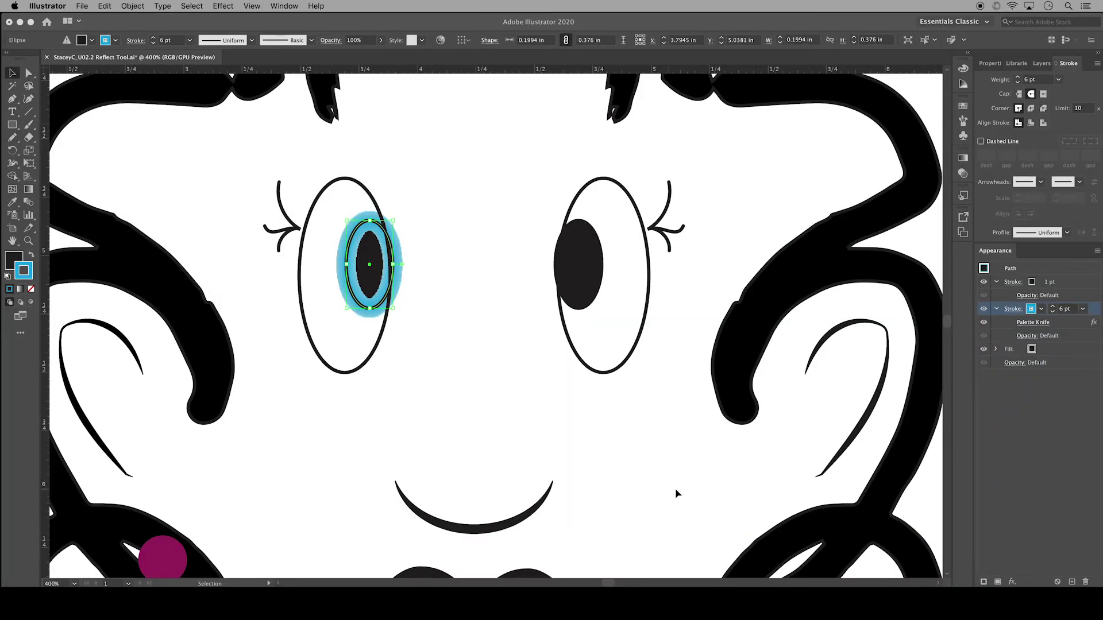
Step: Delete the Palette Knife effect and hide the eye's outer Ellipse in the Stroke Panel layer
{"action": "left_click", "coordinate": [1049, 324]}
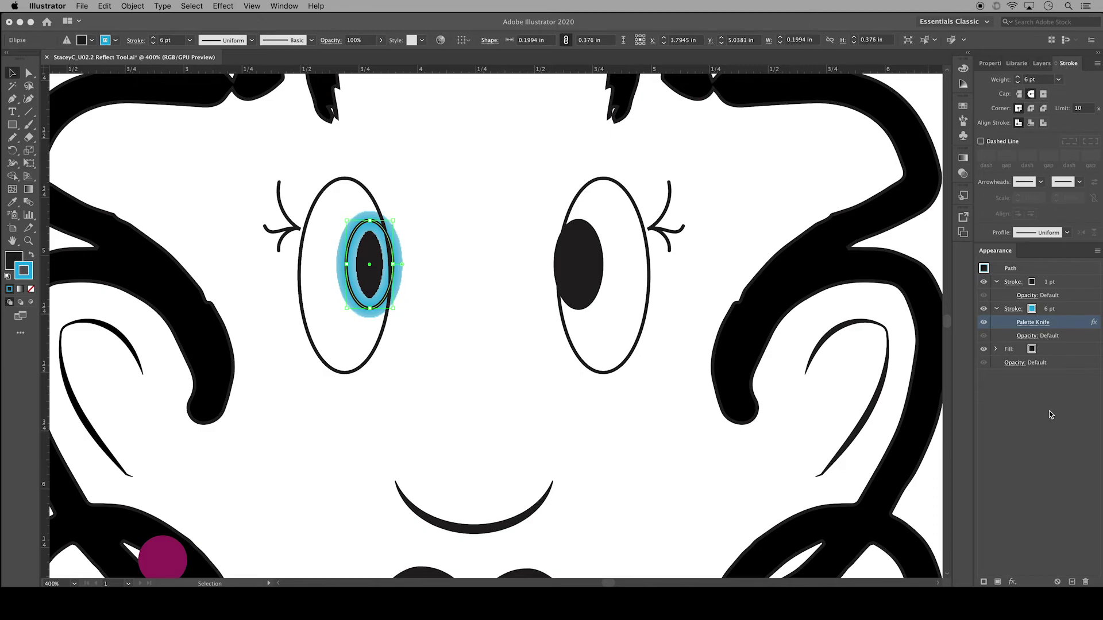
{"action": "left_click", "coordinate": [1086, 582]}
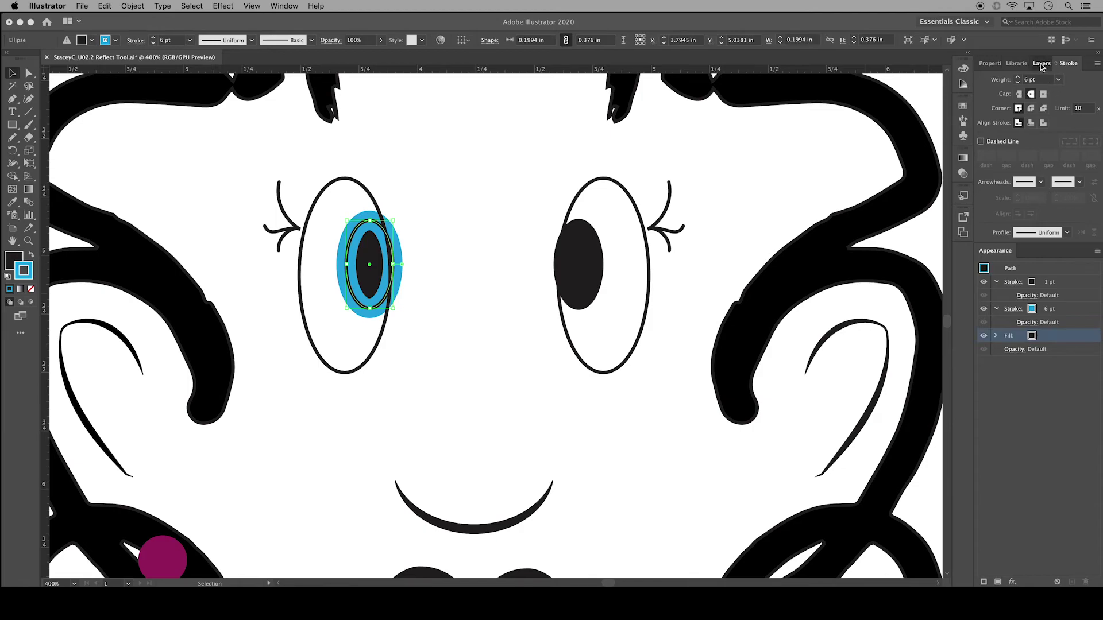
{"action": "left_click", "coordinate": [1042, 64]}
{"action": "left_click", "coordinate": [975, 90]}
{"action": "left_click", "coordinate": [948, 123]}
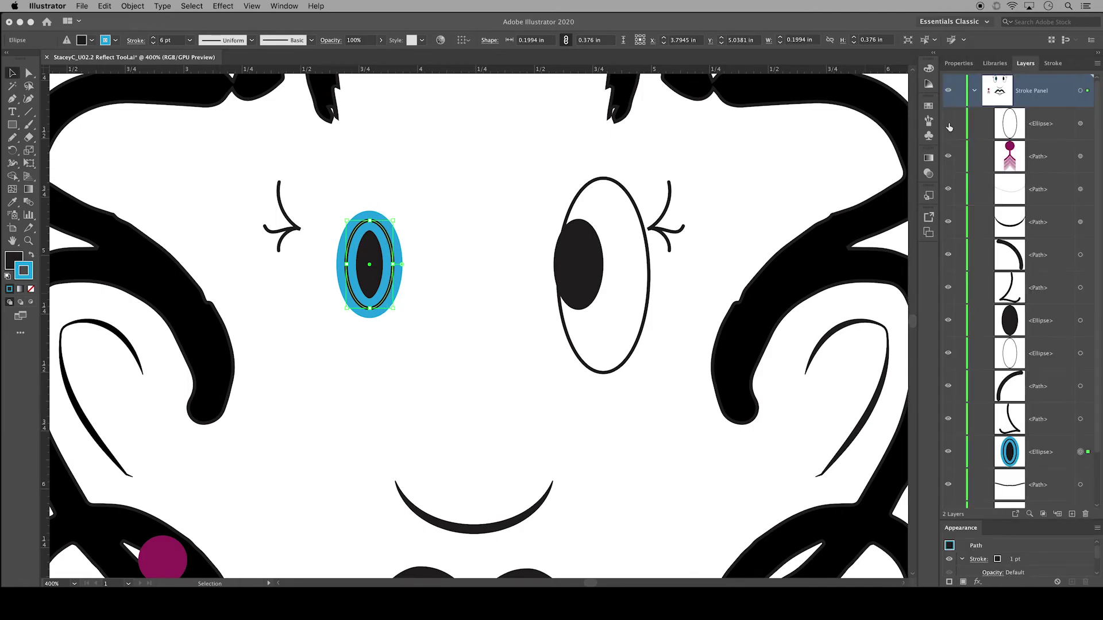
{"action": "left_click", "coordinate": [1054, 63]}
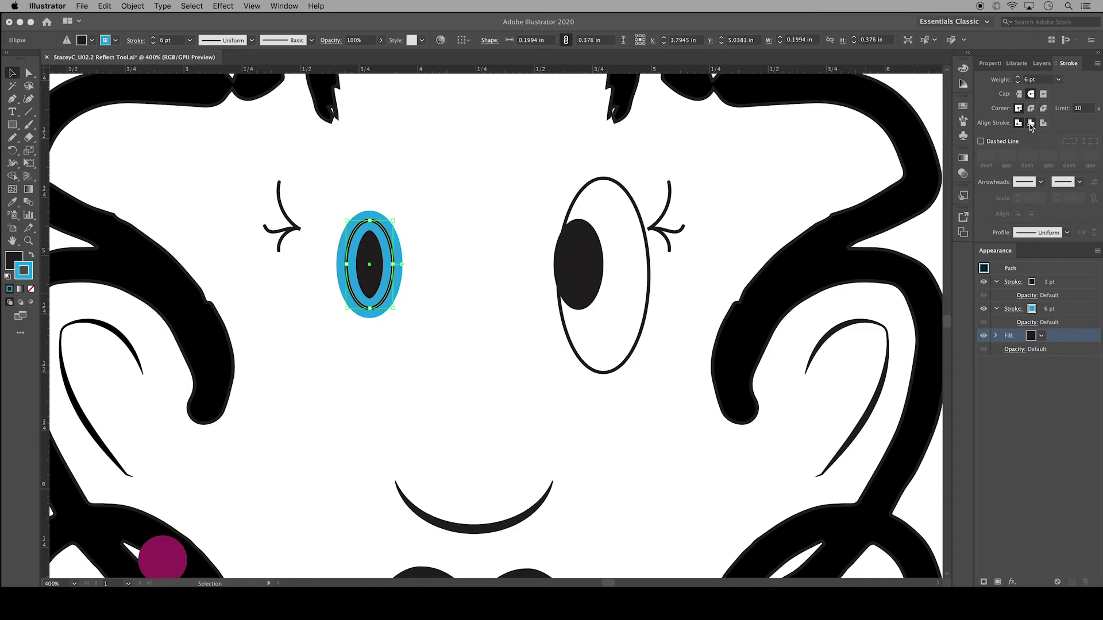
Step: Align the blue iris stroke inside the path and set its weight to 5 pt
{"action": "left_click", "coordinate": [1031, 123]}
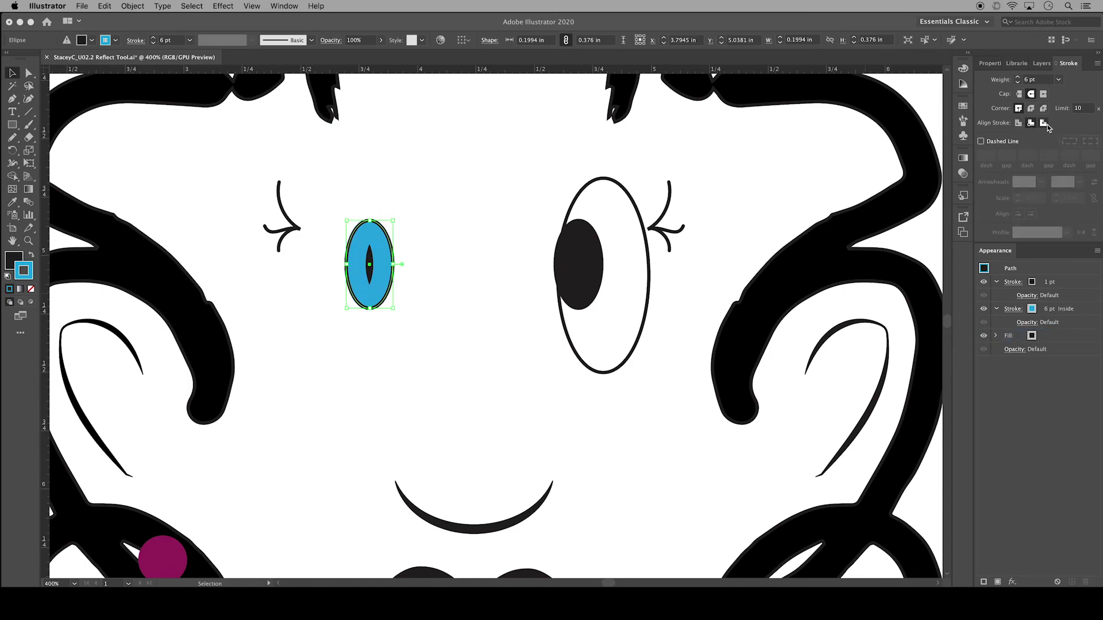
{"action": "left_click", "coordinate": [1044, 123]}
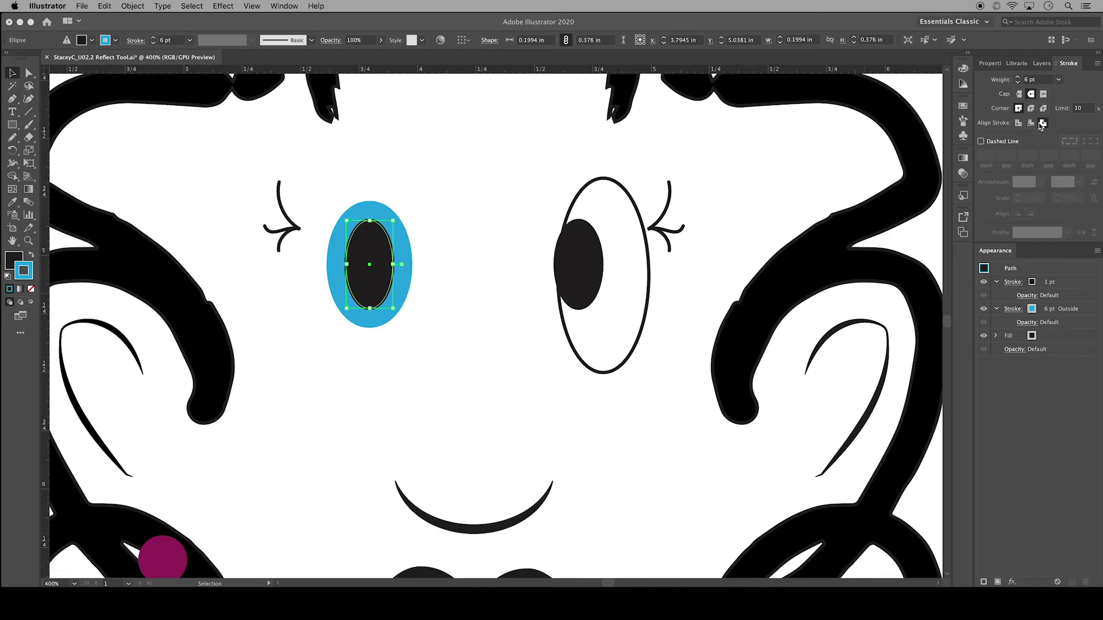
{"action": "left_click", "coordinate": [1030, 124]}
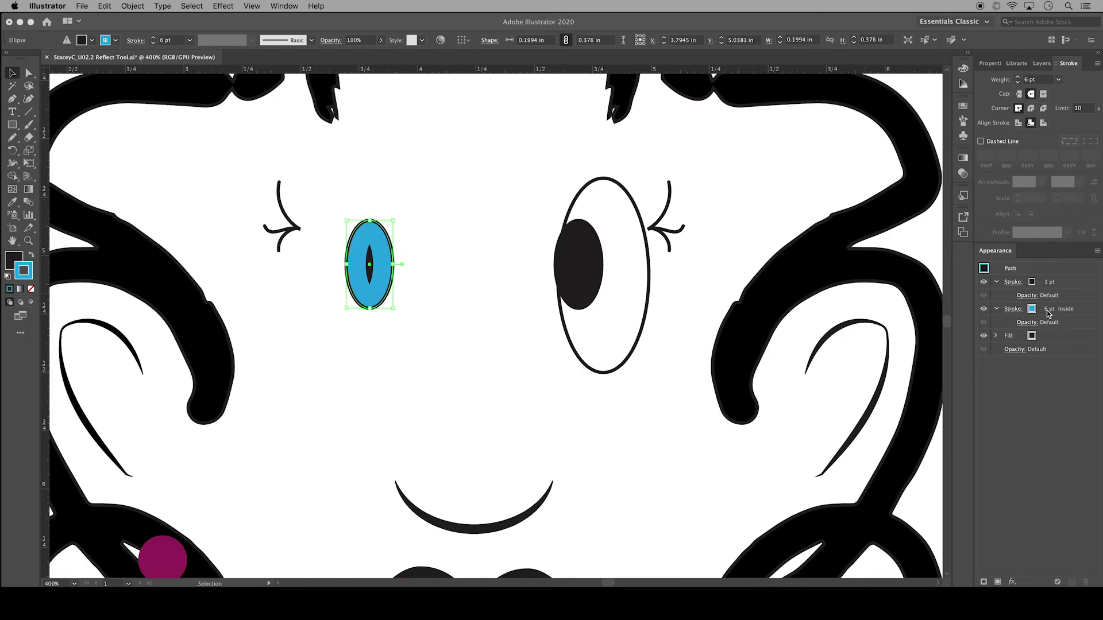
{"action": "left_click", "coordinate": [1019, 84]}
Step: Make the left eye's outer Ellipse visible again in the Layers panel
{"action": "left_click", "coordinate": [1041, 63]}
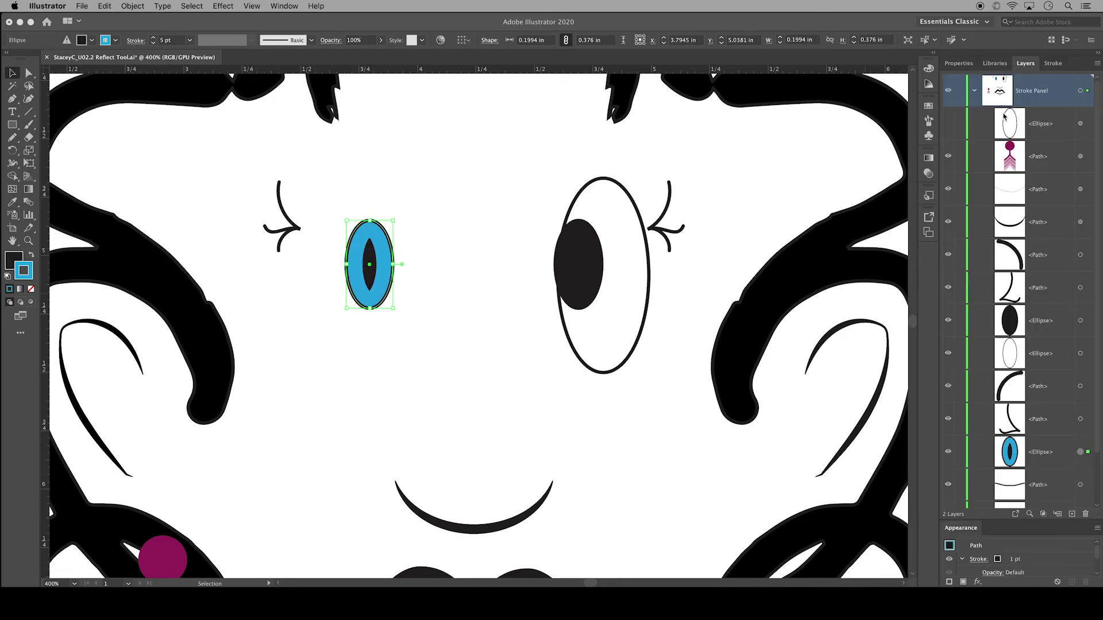
{"action": "left_click", "coordinate": [948, 123]}
{"action": "left_click", "coordinate": [975, 90]}
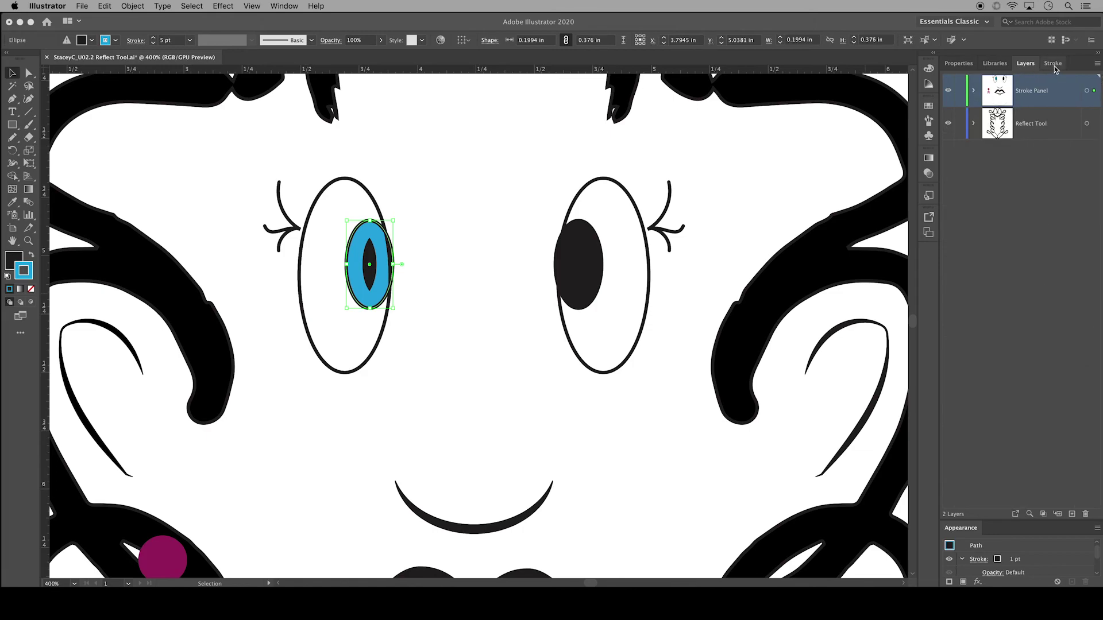
{"action": "left_click", "coordinate": [1053, 63]}
Step: Nudge the blue iris slightly left, then marquee-select the left eyelashes
{"action": "left_click", "coordinate": [445, 368]}
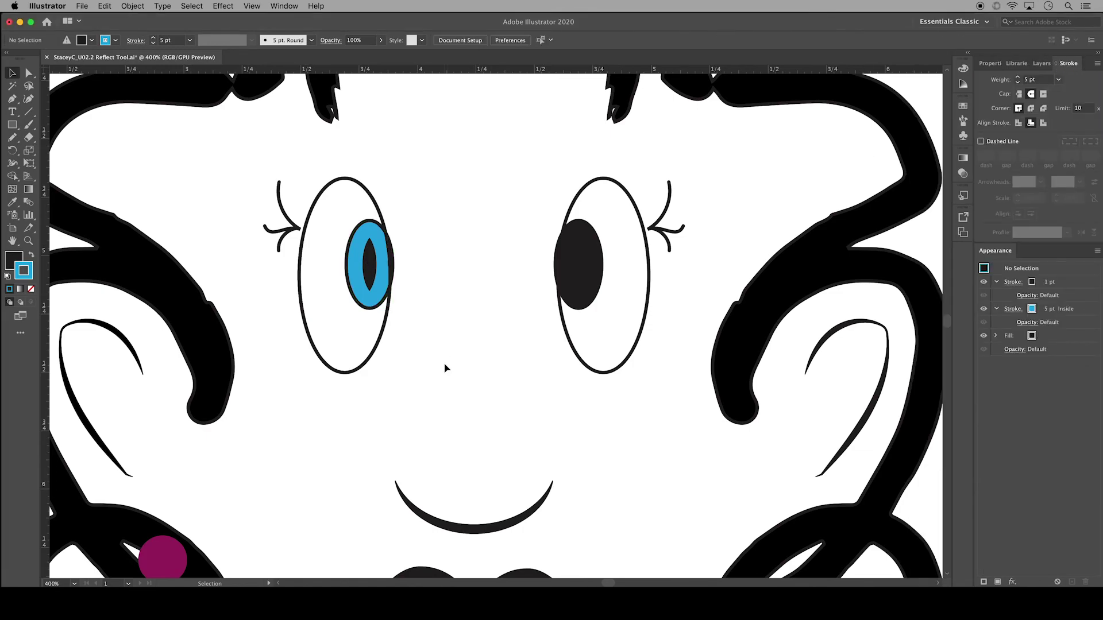
{"action": "left_click", "coordinate": [378, 309]}
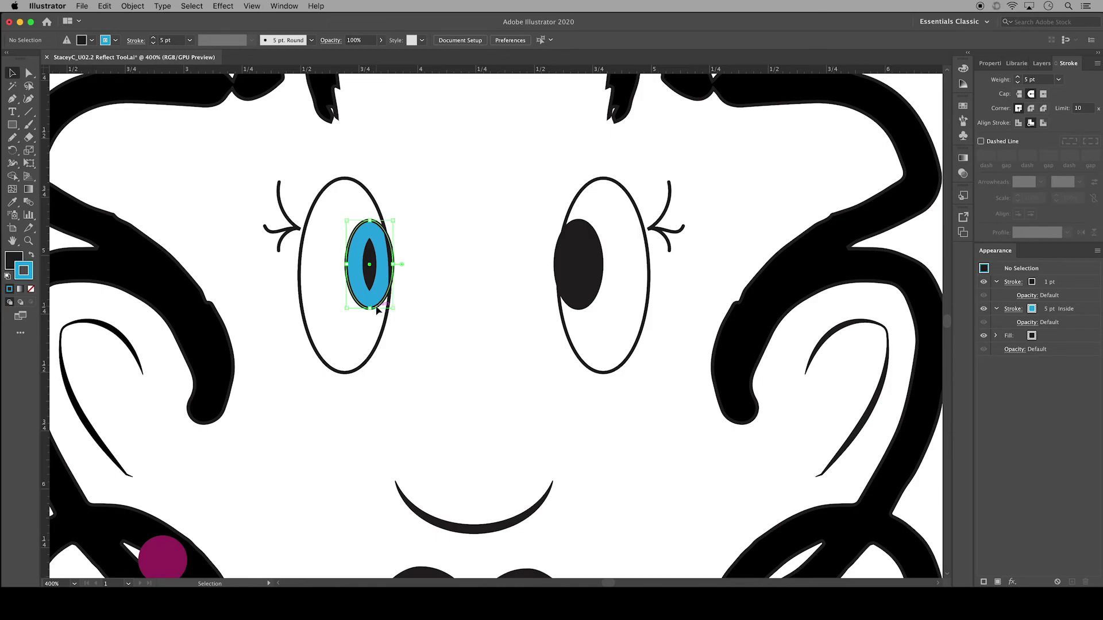
{"action": "left_click_drag", "start_coordinate": [377, 310], "coordinate": [374, 309]}
{"action": "left_click", "coordinate": [261, 189]}
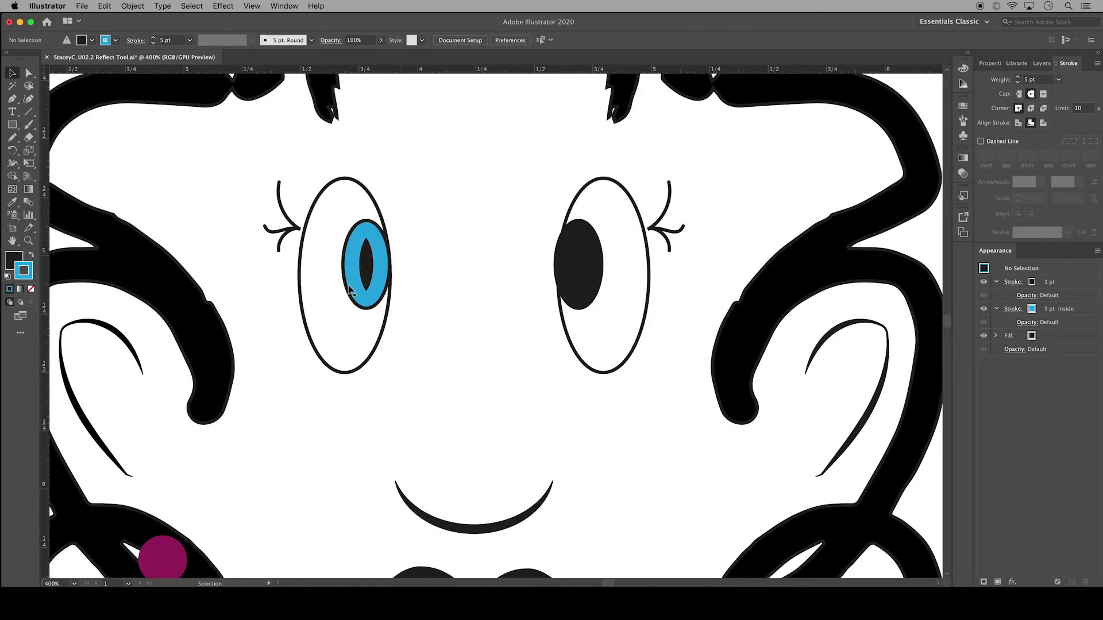
{"action": "left_click_drag", "start_coordinate": [245, 169], "coordinate": [289, 269]}
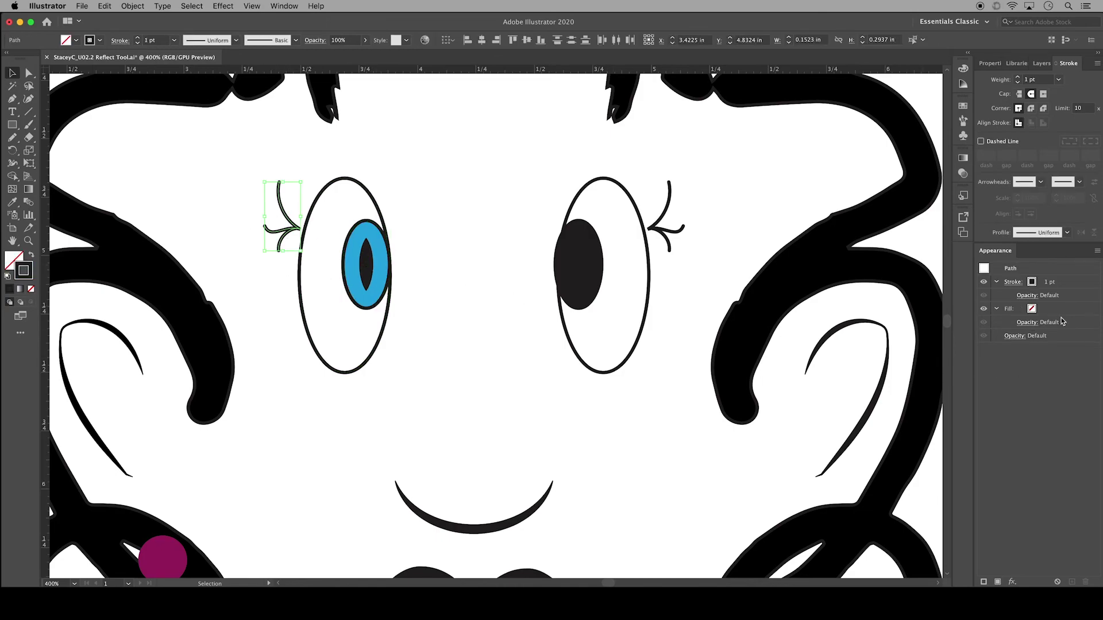
Step: Apply a tapering width profile to the left eyelash strokes
{"action": "left_click", "coordinate": [1067, 232]}
{"action": "left_click", "coordinate": [1060, 333]}
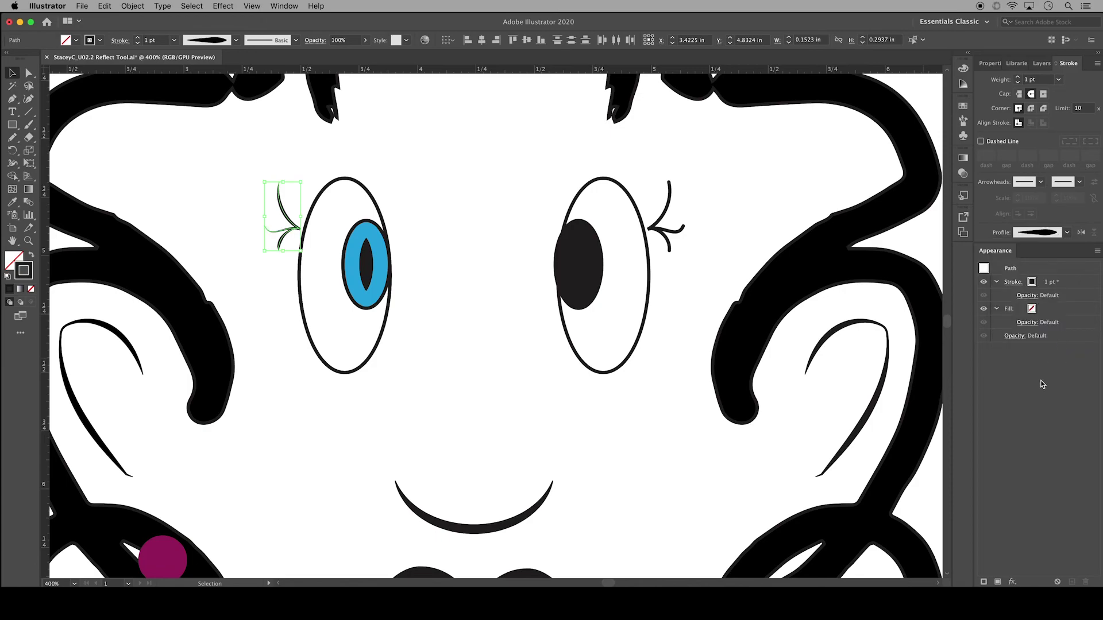
{"action": "left_click", "coordinate": [386, 382]}
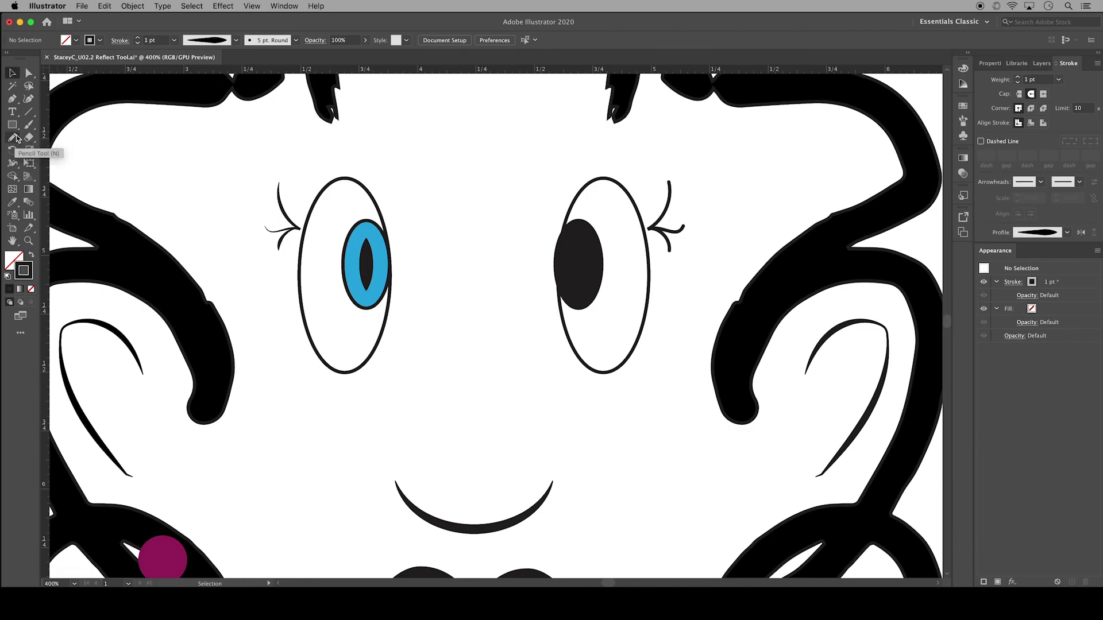
Step: Draw a small white, strokeless highlight circle with the Shaper Tool and fit the artboard in view
{"action": "left_click_drag", "start_coordinate": [16, 137], "coordinate": [55, 137]}
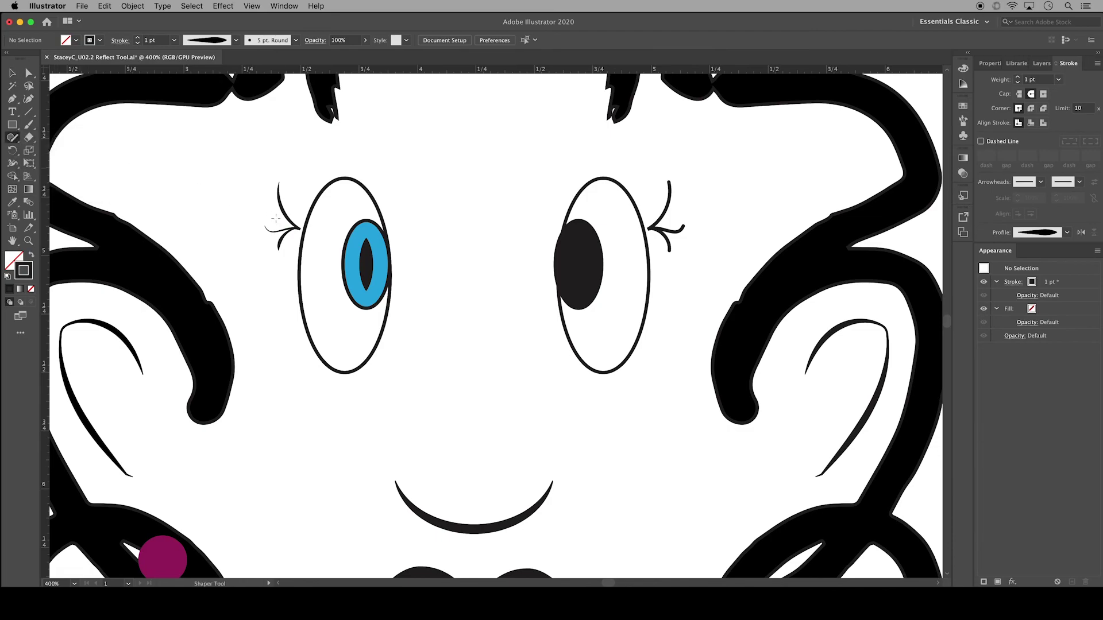
{"action": "mouse_move", "coordinate": [430, 213]}
{"action": "left_mouse_down"}
{"action": "mouse_move", "coordinate": [432, 237]}
{"action": "mouse_move", "coordinate": [439, 220]}
{"action": "mouse_move", "coordinate": [430, 214]}
{"action": "mouse_move", "coordinate": [415, 241]}
{"action": "mouse_move", "coordinate": [359, 251]}
{"action": "left_mouse_up"}
{"action": "key", "text": "v"}
{"action": "left_click", "coordinate": [100, 40]}
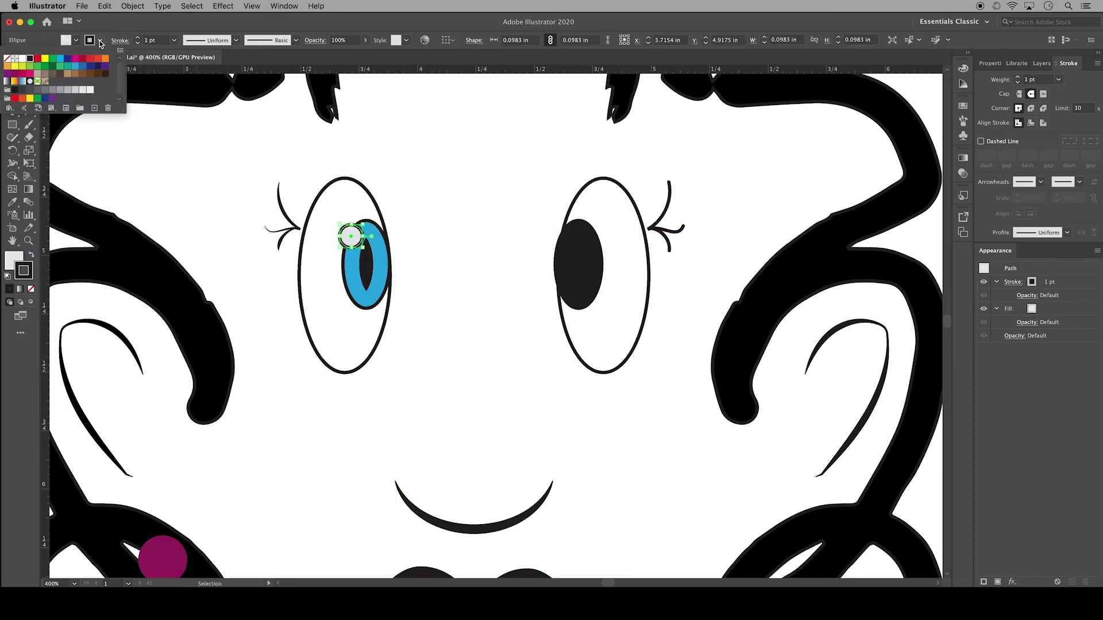
{"action": "left_click", "coordinate": [7, 58]}
{"action": "left_click", "coordinate": [76, 40]}
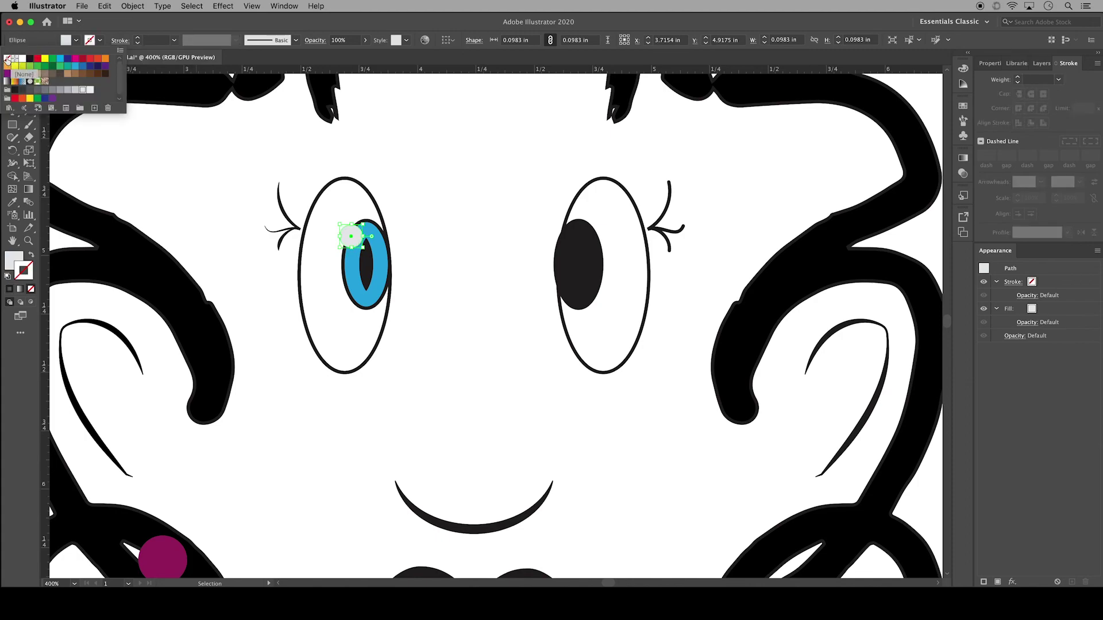
{"action": "left_click", "coordinate": [20, 61]}
{"action": "left_click", "coordinate": [177, 152]}
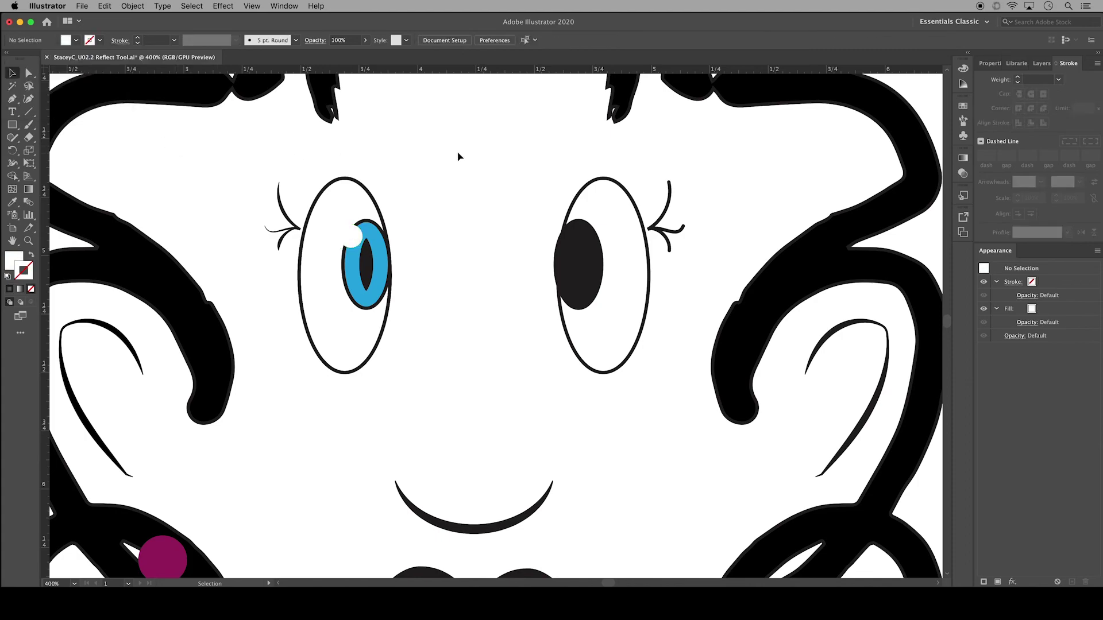
{"action": "key", "text": "super+0"}
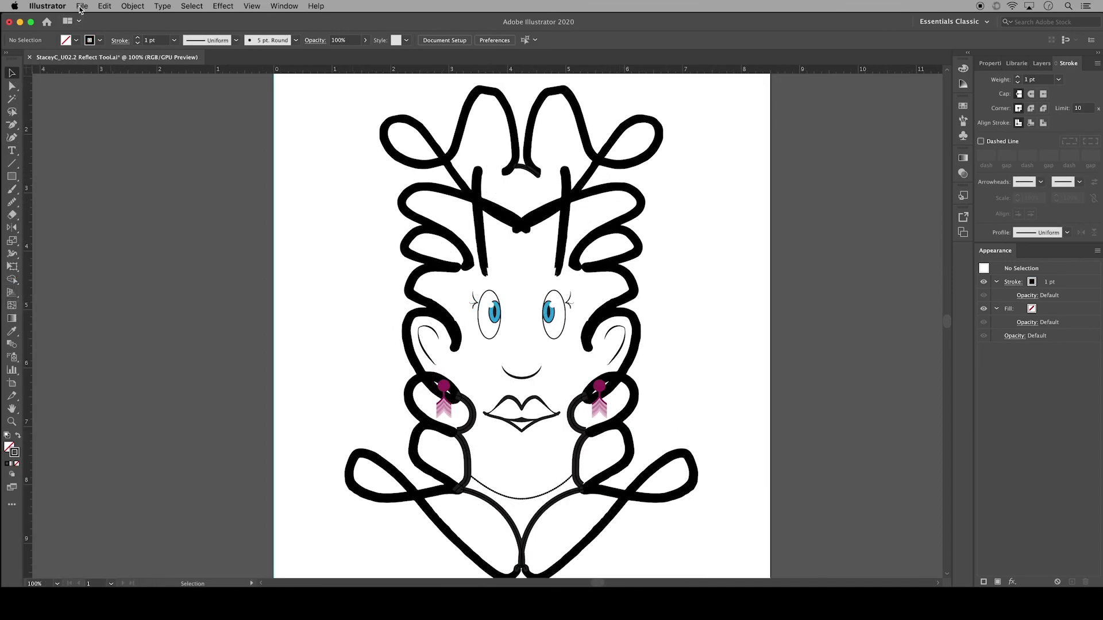
Step: Save As a new file, changing '2 Reflect Tool' in the name to '3 Stroke Panel'
{"action": "left_click", "coordinate": [81, 7]}
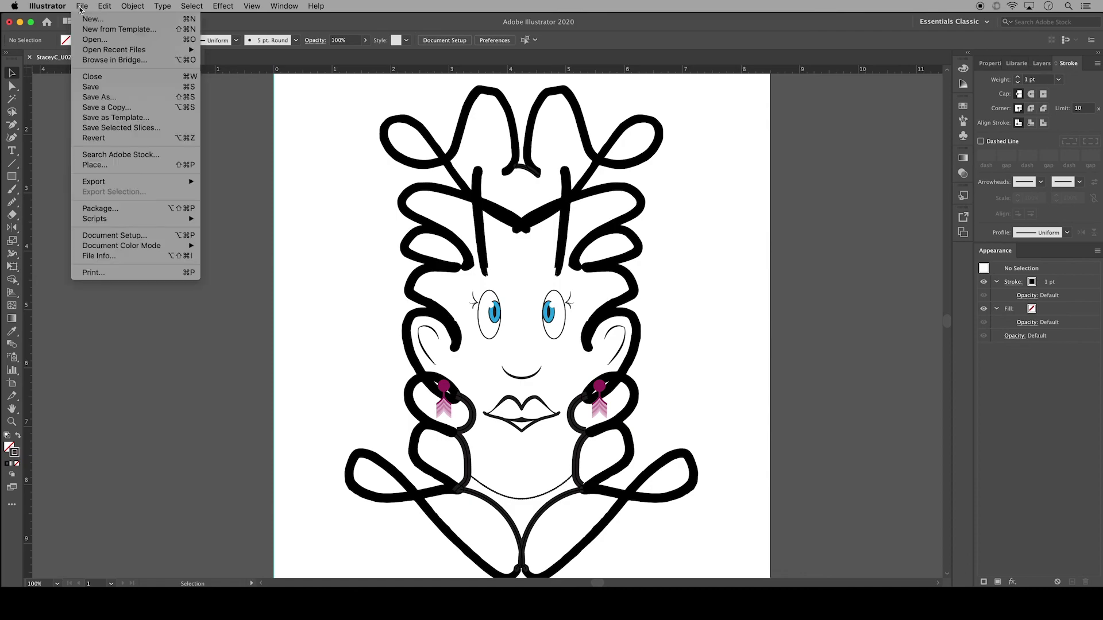
{"action": "left_click", "coordinate": [98, 98]}
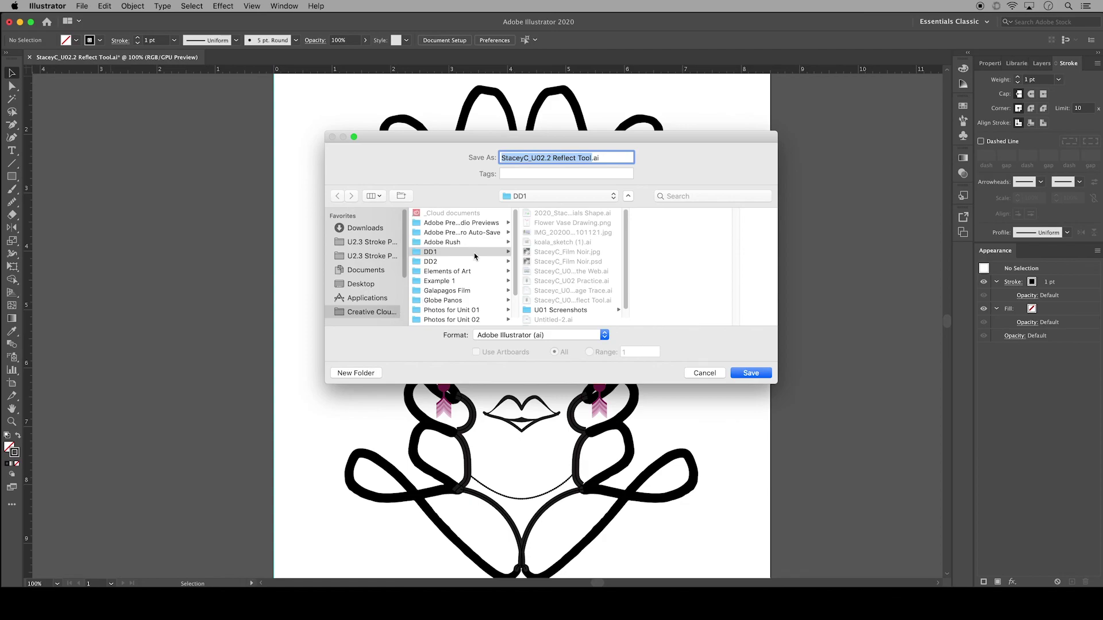
{"action": "left_click", "coordinate": [591, 158]}
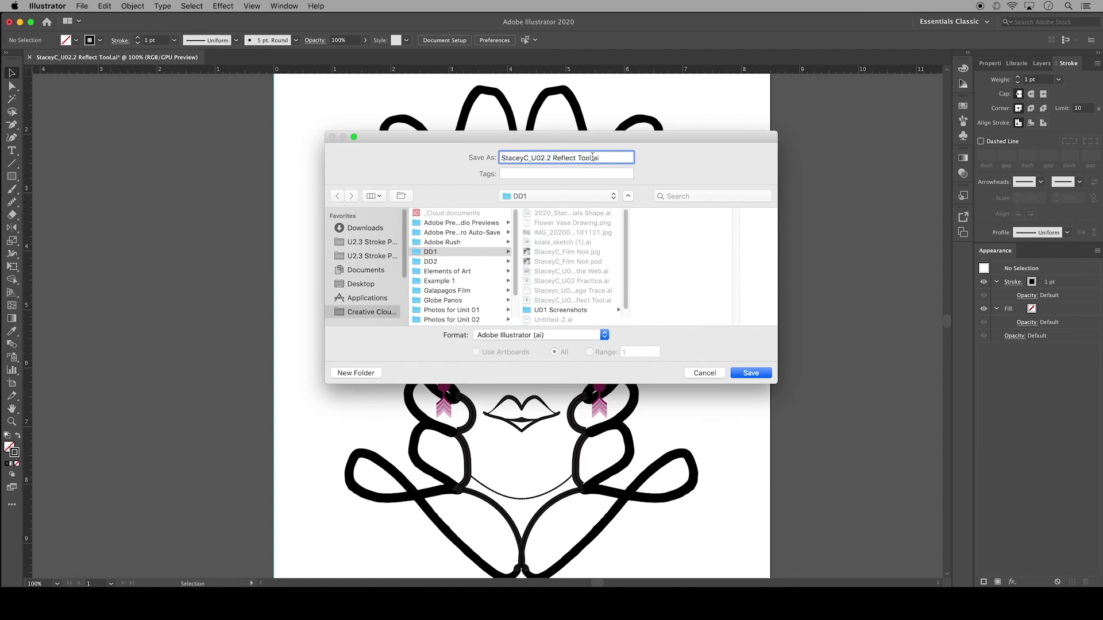
{"action": "left_click_drag", "start_coordinate": [593, 158], "coordinate": [548, 159]}
{"action": "type", "text": "3 Stroke Panel."}
{"action": "left_click", "coordinate": [743, 374]}
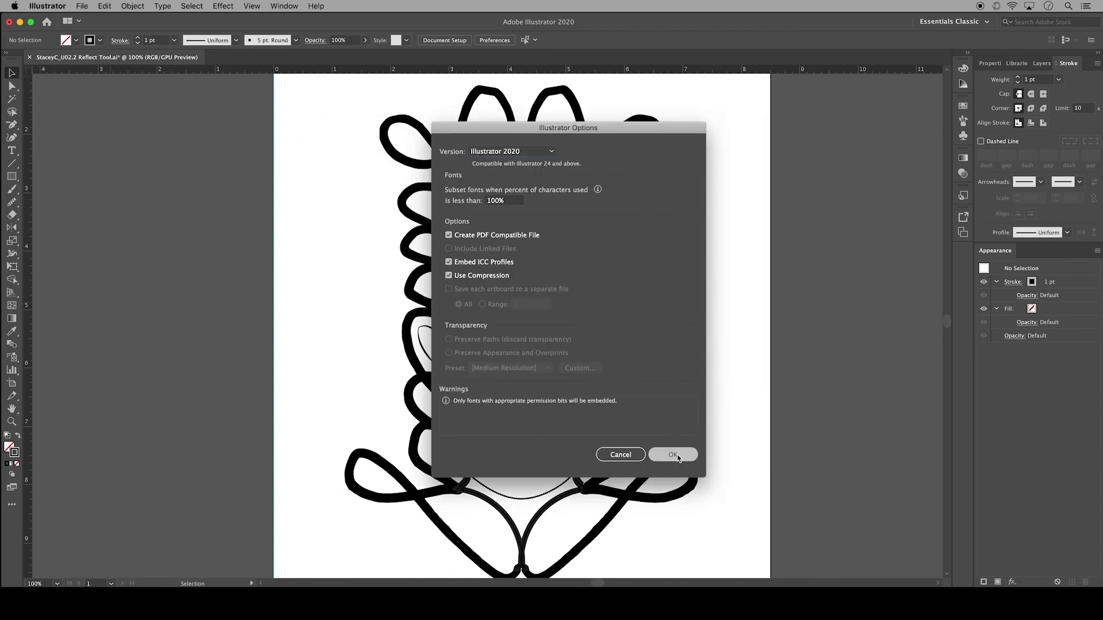